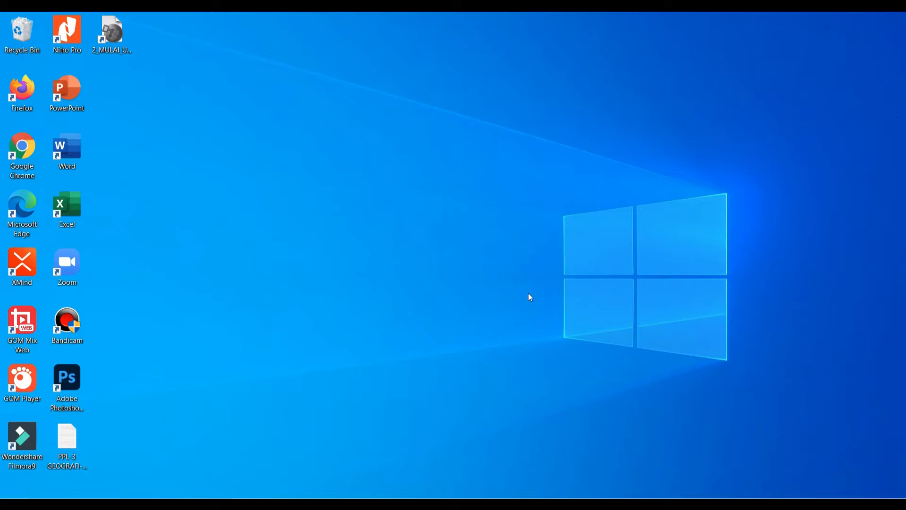
Open Chrome and search the web for "google my maps"
left_click(364, 506)
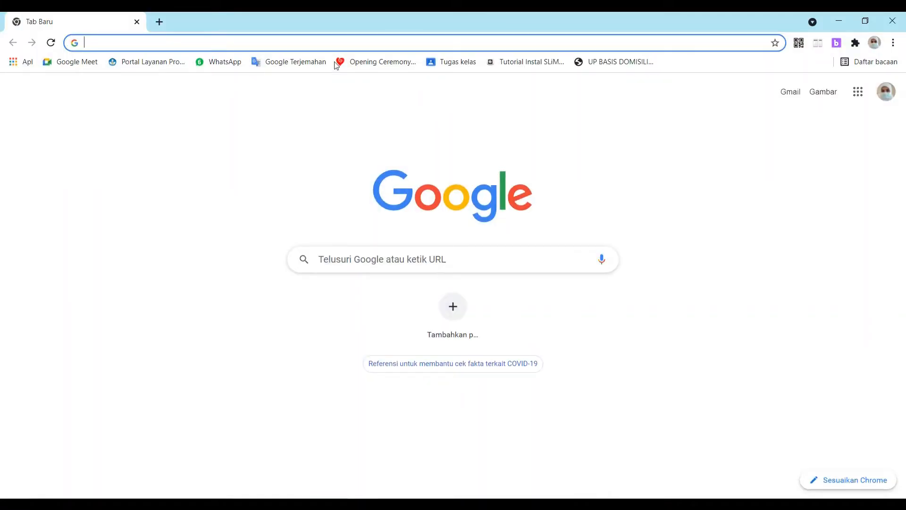
type("g")
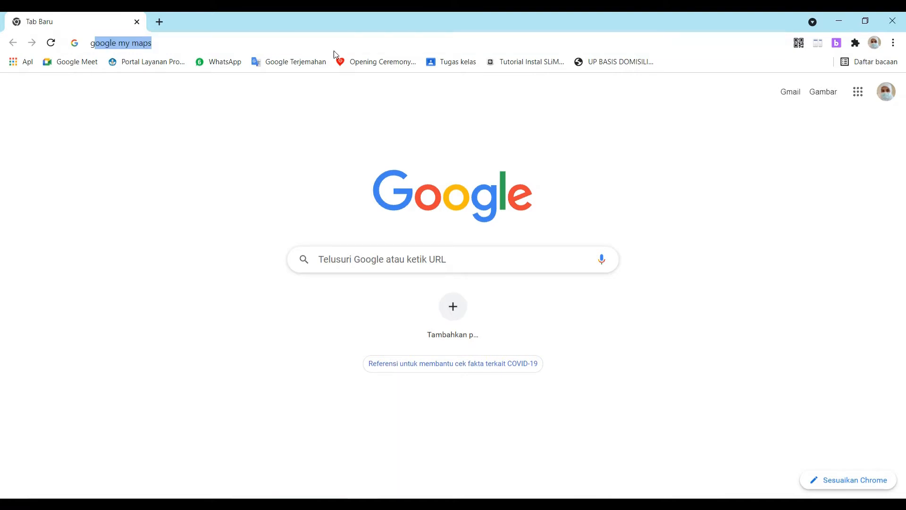
type("oogle ")
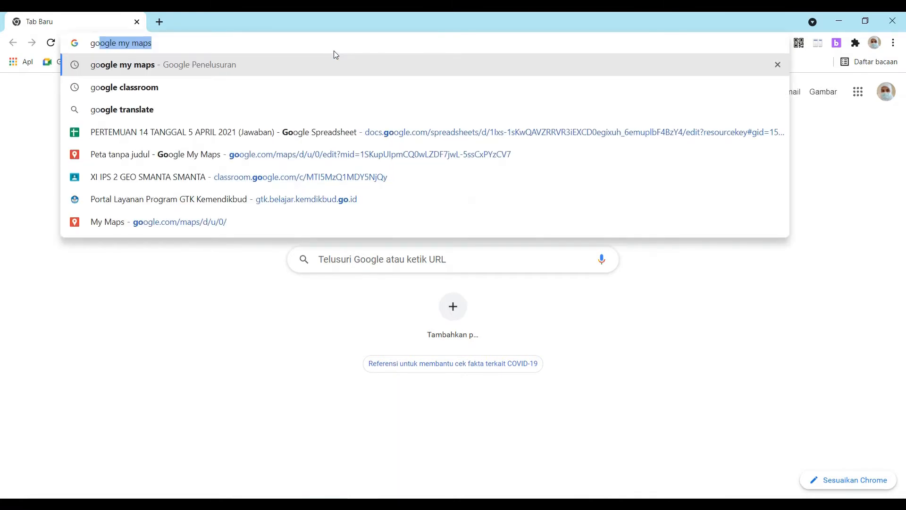
type("my ma")
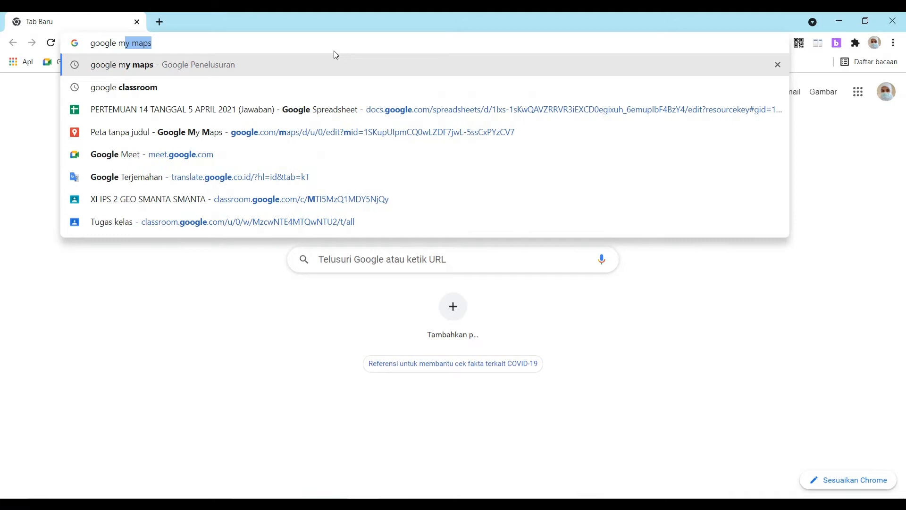
type("pa")
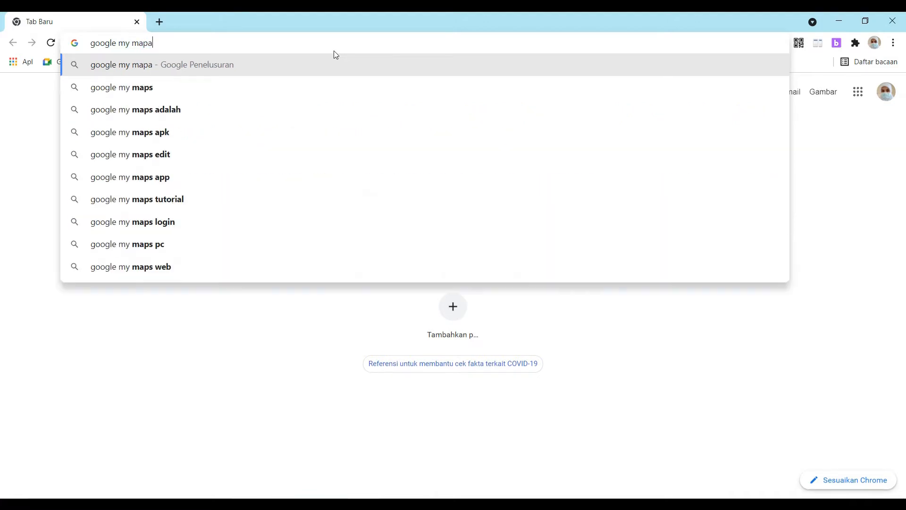
key("BackSpace")
type("s")
key("Return")
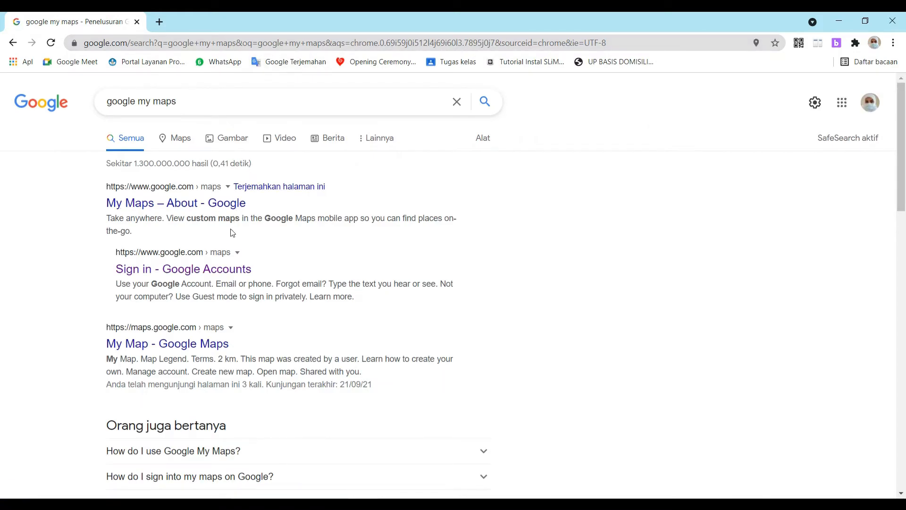
Open My Maps from the "Sign in - Google Accounts" search result and create a new map
left_click(217, 266)
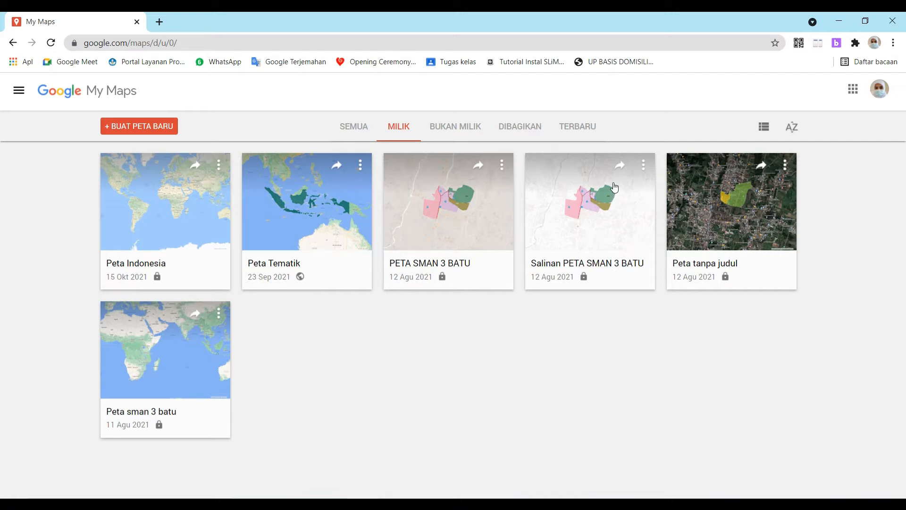
left_click(171, 126)
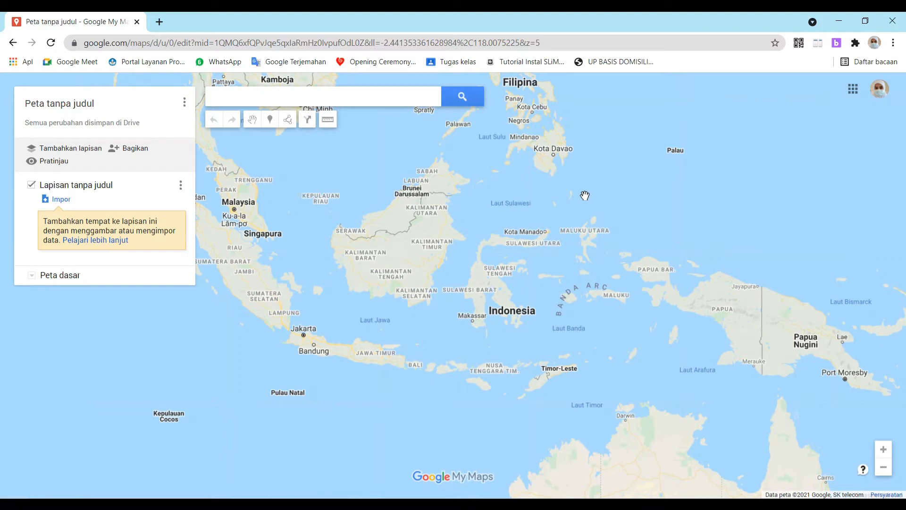
left_click_drag(432, 196, 487, 200)
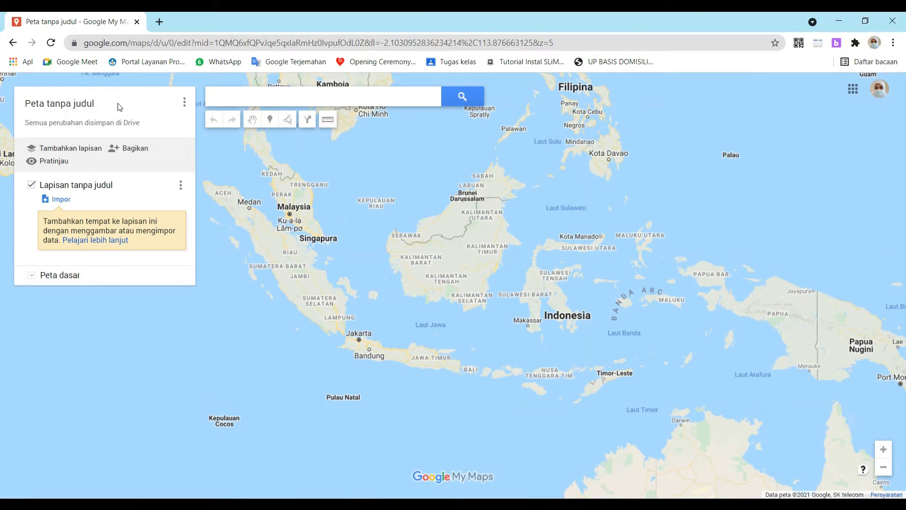
Change the new map's title to "Peta Indonesia" and save it
left_click(91, 106)
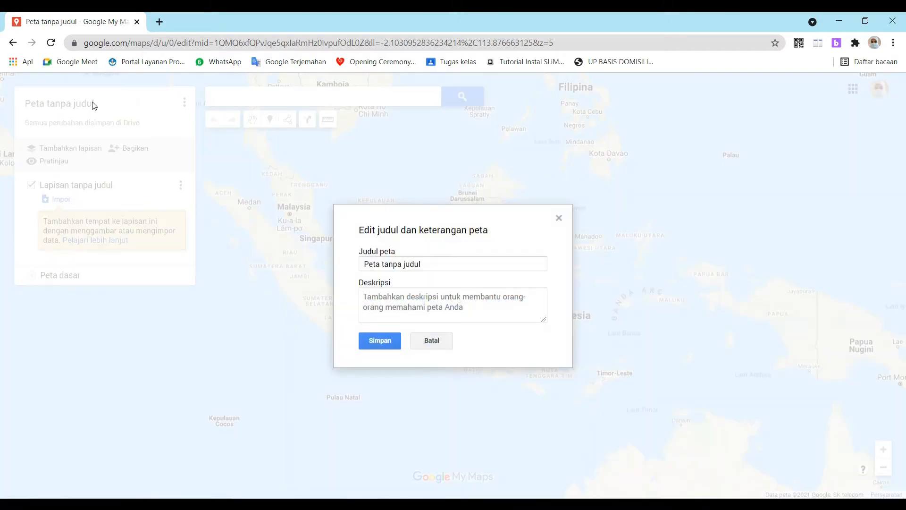
left_click(434, 262)
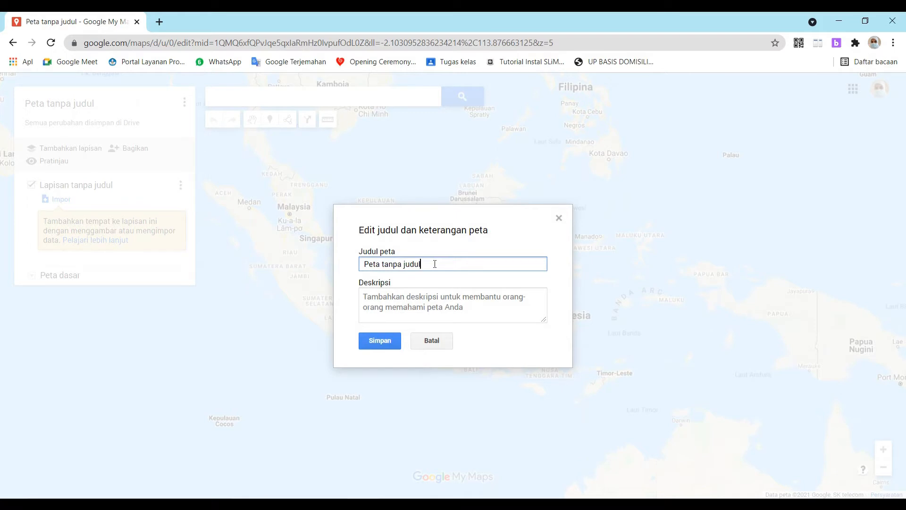
key("BackSpace")
key("BackSpace")
key("BackSpace")
key("BackSpace")
key("BackSpace")
key("BackSpace")
key("BackSpace")
key("BackSpace")
key("BackSpace")
key("BackSpace")
key("BackSpace")
key("BackSpace")
key("BackSpace")
key("BackSpace")
key("BackSpace")
key("BackSpace")
type("Peta Indonesia")
left_click(381, 344)
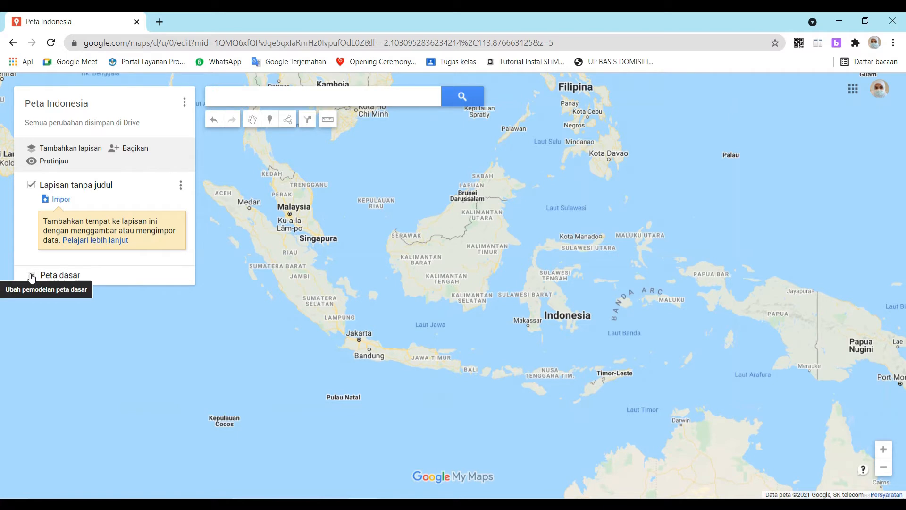
Try the Satelit base map and switch back to the standard Peta style
left_click(31, 277)
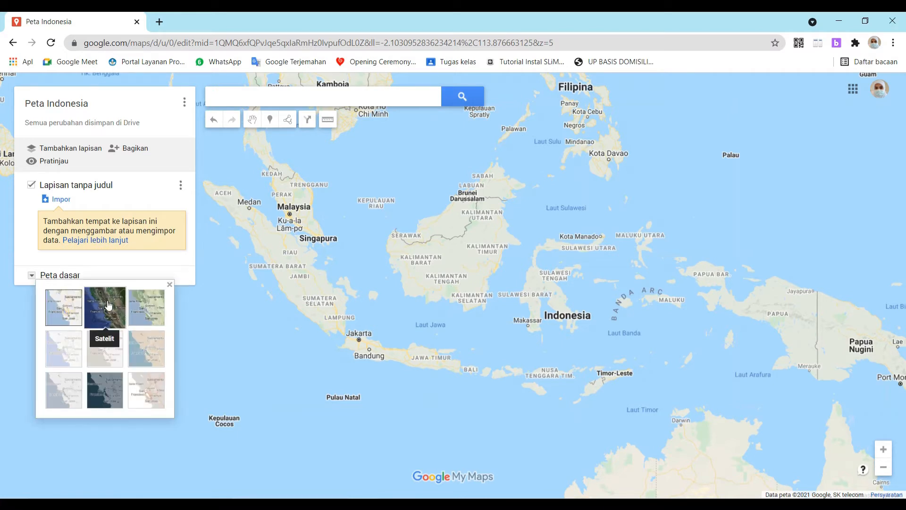
left_click(108, 305)
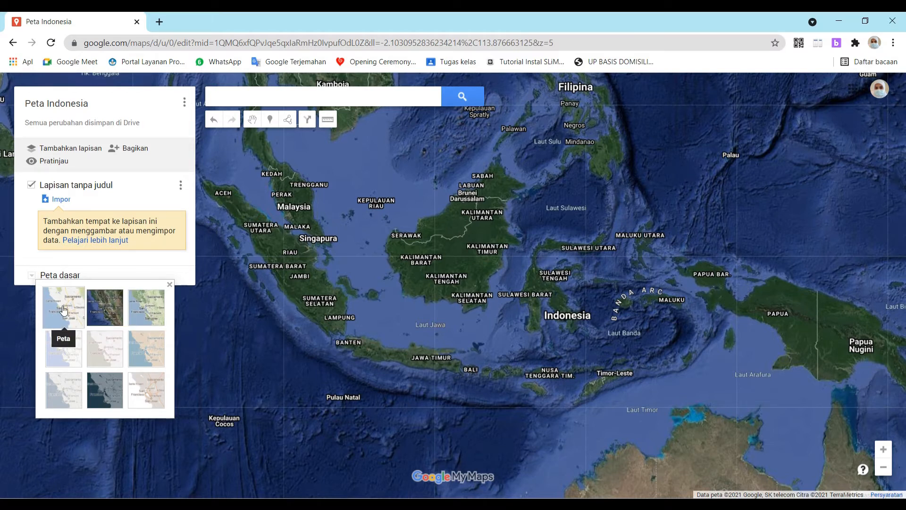
left_click(63, 309)
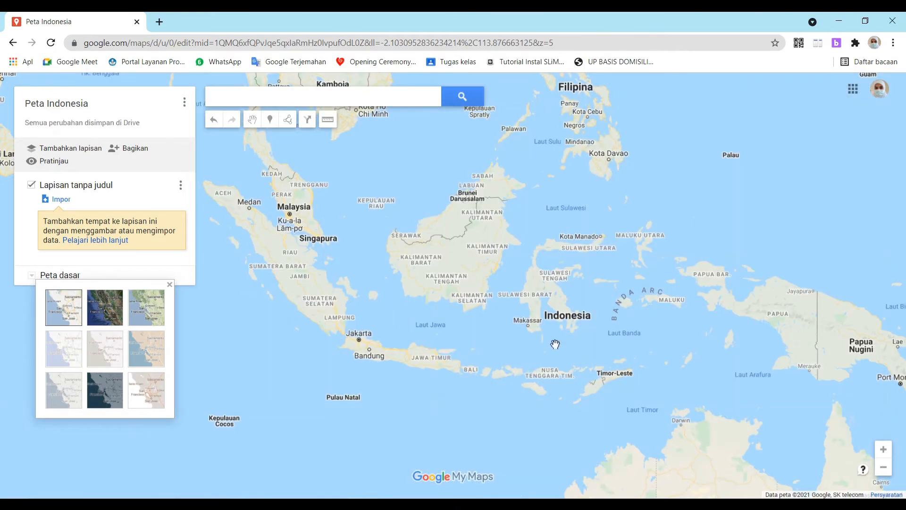
Focus the map on Java and rename the untitled layer as "Pulau Jawa"
left_click(883, 450)
left_click(884, 451)
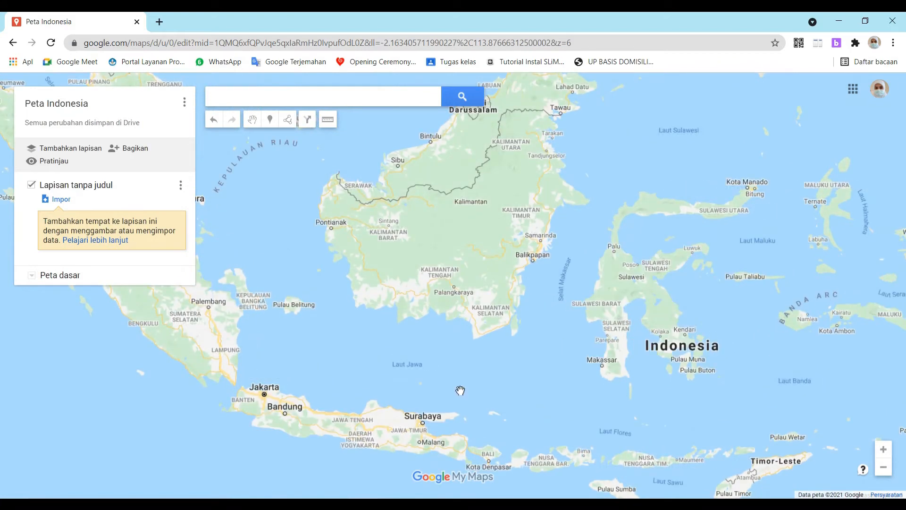
left_click_drag(461, 388, 568, 301)
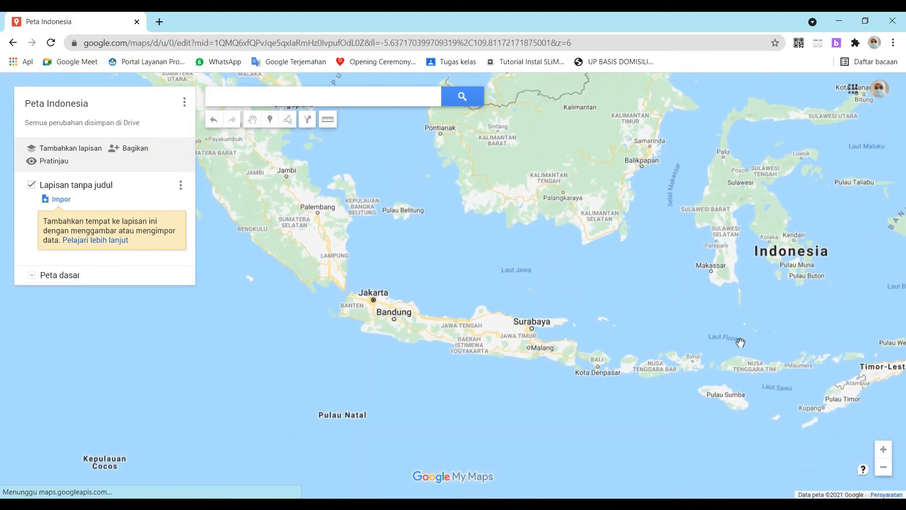
left_click(883, 449)
left_click_drag(465, 299, 531, 258)
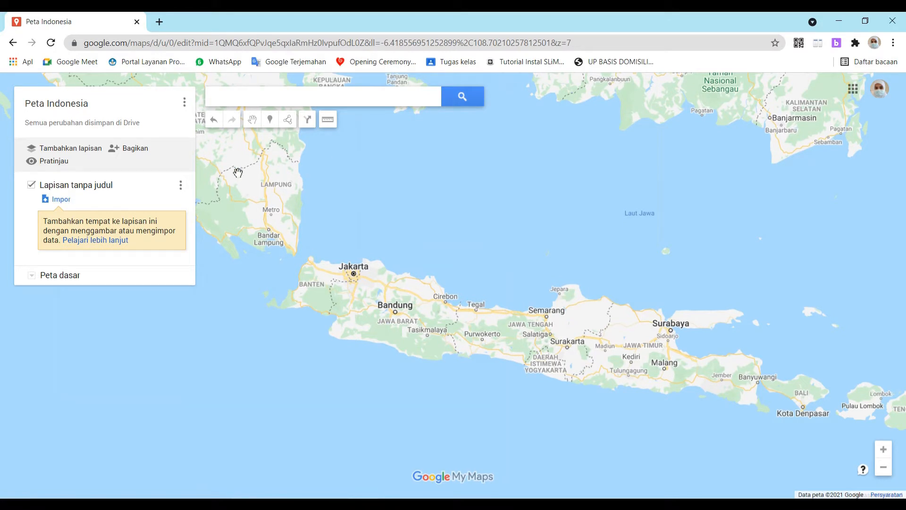
left_click(107, 186)
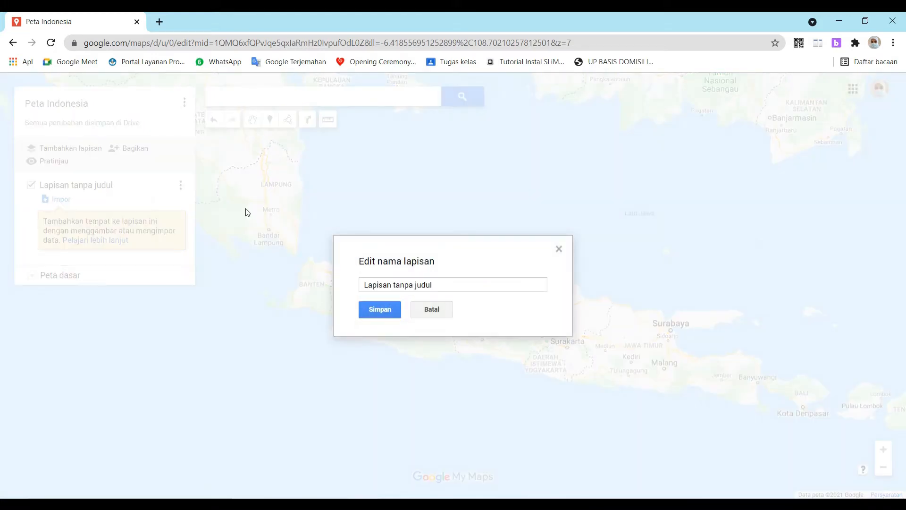
left_click_drag(445, 279, 274, 279)
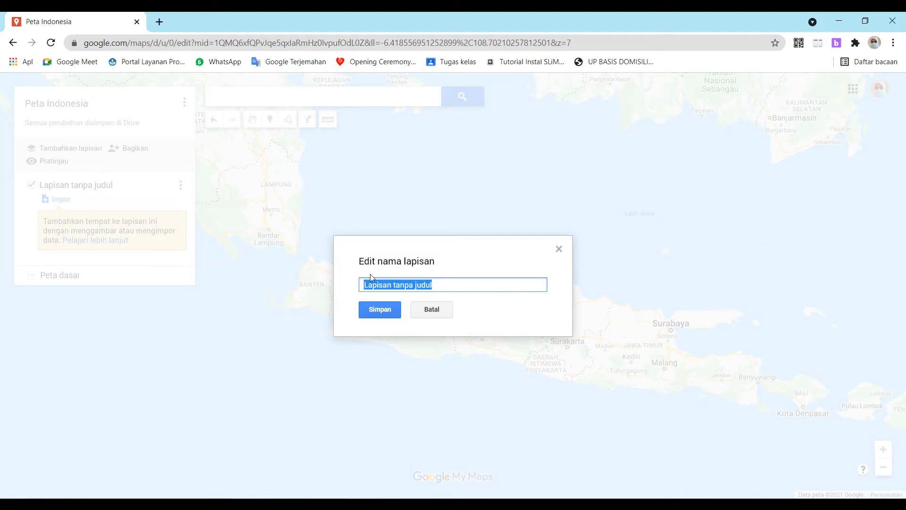
type("Pu")
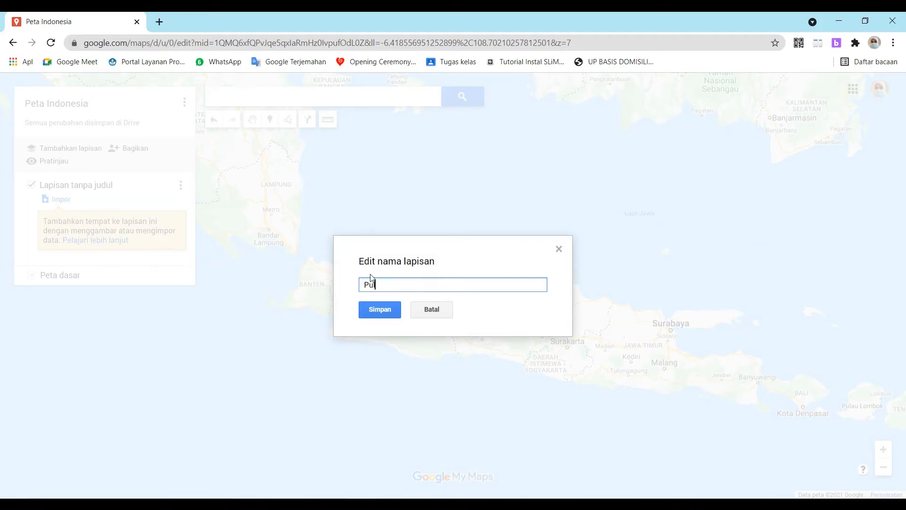
type("lau Jaw")
left_click(391, 307)
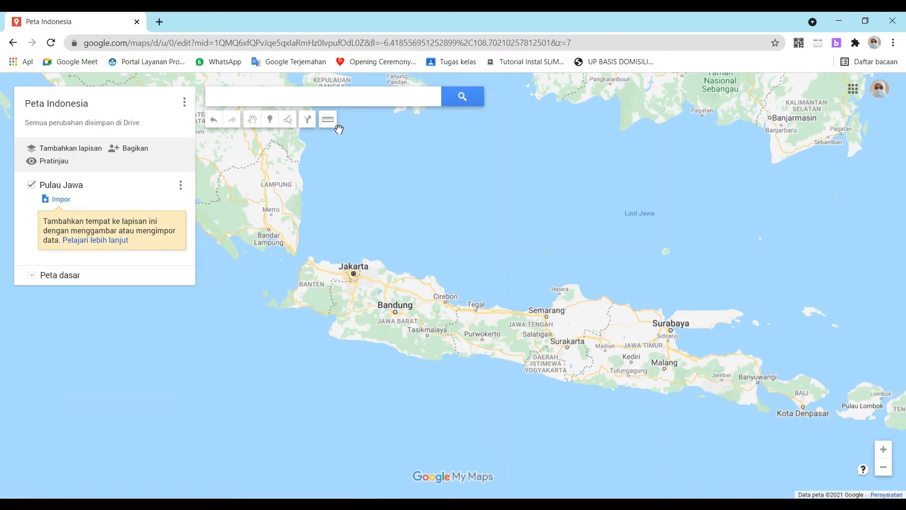
Trace Java's coastline as a closed polygon with a perimeter of about 2,494 km, starting and ending on the north coast east of Jakarta
left_click(287, 120)
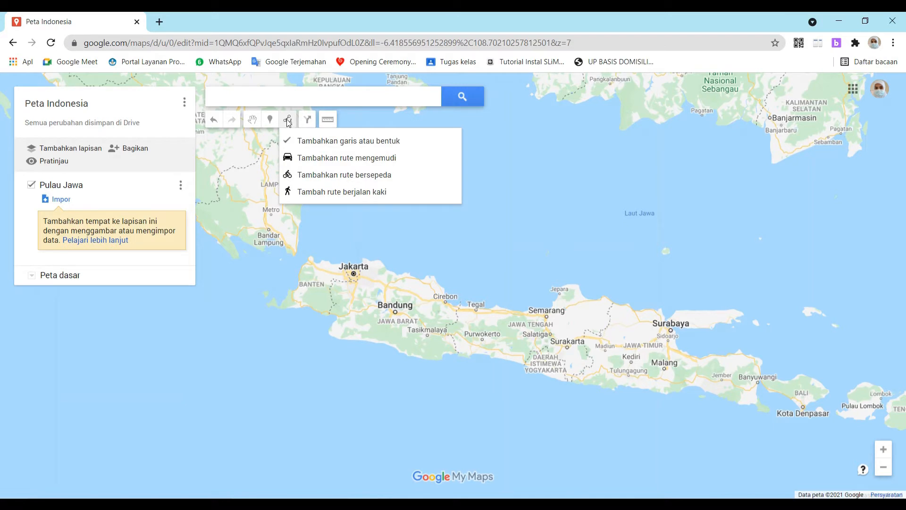
left_click(295, 145)
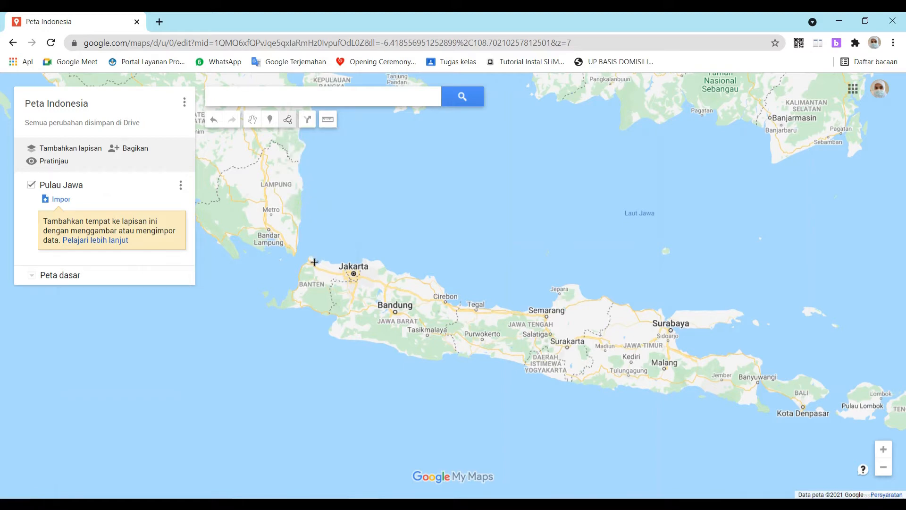
left_click(380, 261)
left_click(389, 270)
left_click(399, 275)
left_click(415, 277)
left_click(423, 276)
left_click(430, 275)
left_click(440, 285)
left_click(444, 290)
left_click(445, 298)
left_click(454, 303)
left_click(470, 310)
left_click(486, 307)
left_click(495, 307)
left_click(511, 310)
left_click(528, 311)
left_click(545, 309)
left_click(553, 302)
left_click(557, 295)
left_click(563, 284)
left_click(580, 284)
left_click(581, 295)
left_click(597, 295)
left_click(606, 295)
left_click(619, 304)
left_click(627, 305)
left_click(653, 309)
left_click(659, 307)
left_click(663, 321)
left_click(670, 330)
left_click(677, 340)
left_click(678, 348)
left_click(694, 357)
left_click(710, 357)
left_click(722, 354)
left_click(734, 352)
left_click(752, 357)
left_click(760, 359)
left_click(759, 367)
left_click(758, 382)
left_click(758, 394)
left_click(761, 402)
left_click(767, 408)
left_click(750, 404)
left_click(729, 401)
left_click(705, 392)
left_click(694, 385)
left_click(680, 393)
left_click(651, 392)
left_click(623, 387)
left_click(588, 385)
left_click(543, 374)
left_click(519, 364)
left_click(501, 358)
left_click(475, 354)
left_click(450, 354)
left_click(436, 358)
left_click(416, 358)
left_click(397, 355)
left_click(374, 340)
left_click(348, 341)
left_click(326, 333)
left_click(333, 324)
left_click(337, 312)
left_click(319, 312)
left_click(307, 307)
left_click(289, 309)
left_click(269, 309)
left_click(279, 299)
left_click(286, 298)
left_click(297, 287)
left_click(301, 273)
left_click(309, 260)
left_click(335, 262)
left_click(358, 266)
left_click(363, 259)
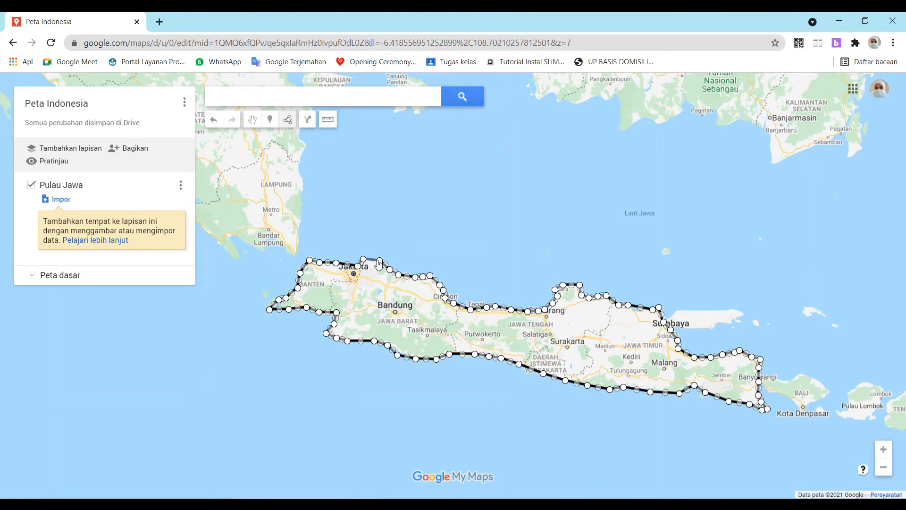
left_click(379, 262)
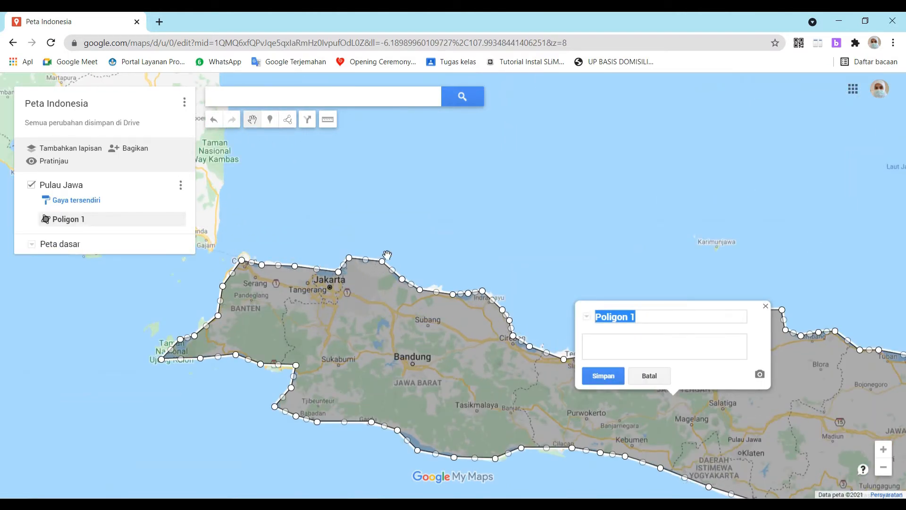
Name the Java coastline polygon "Jawa" and save it
left_click(653, 311)
triple_click(627, 313)
type("j")
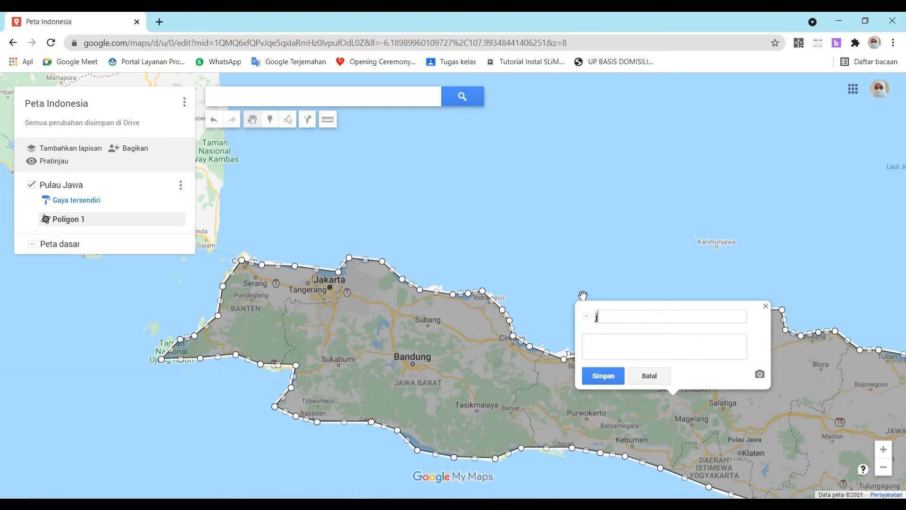
type("awa")
left_click(597, 373)
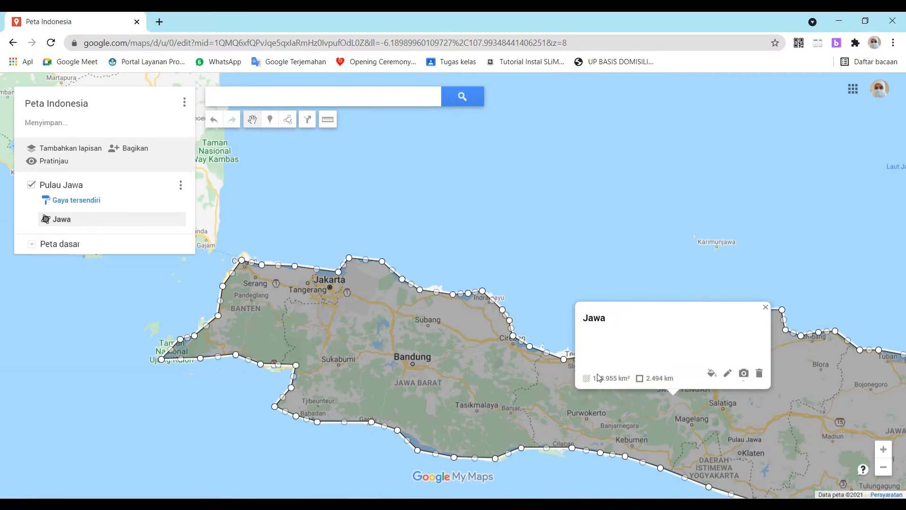
Style the Jawa polygon in dark teal with a more transparent fill and a slightly wider border
left_click(711, 373)
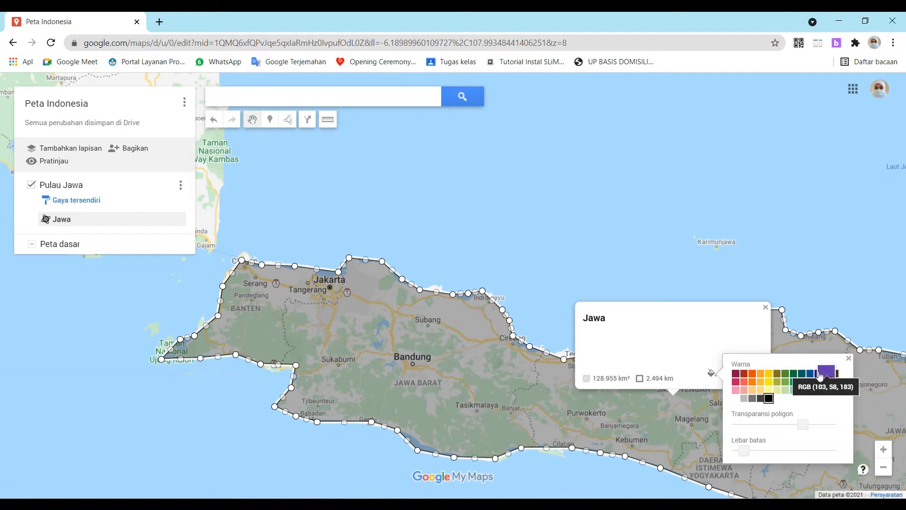
left_click(799, 374)
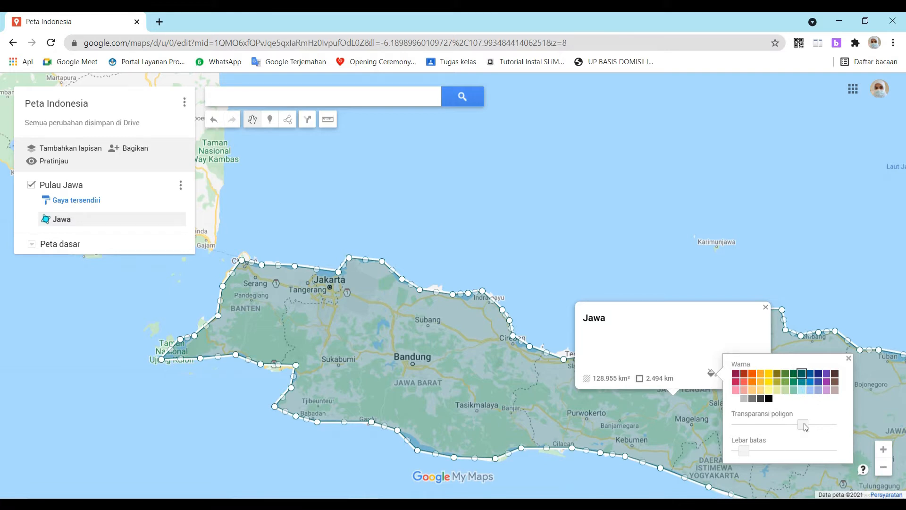
mouse_move(805, 423)
left_mouse_down()
mouse_move(817, 425)
mouse_move(744, 425)
mouse_move(810, 425)
left_mouse_up()
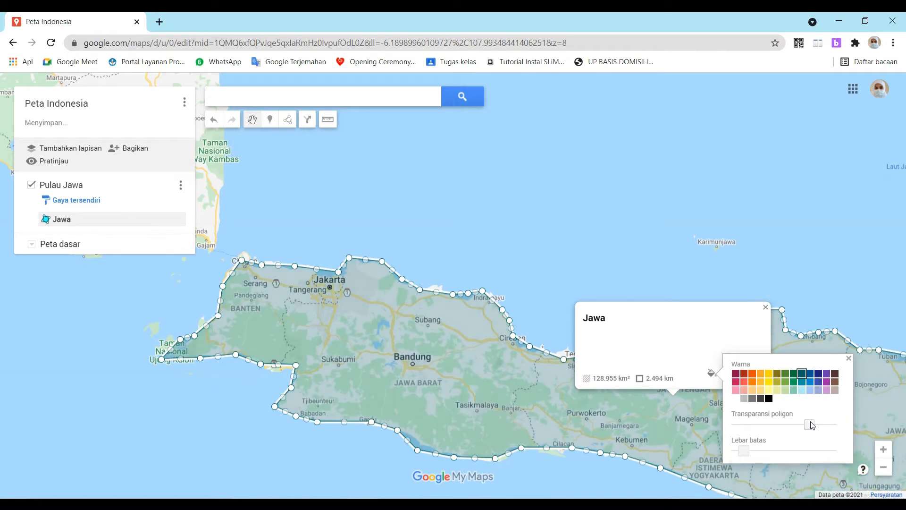
mouse_move(745, 452)
left_mouse_down()
mouse_move(781, 452)
mouse_move(751, 452)
left_mouse_up()
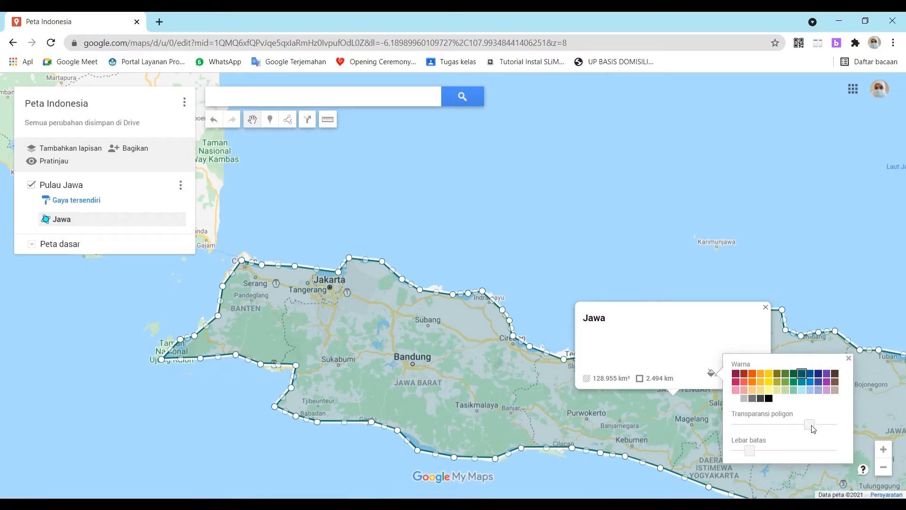
left_click_drag(811, 426, 824, 423)
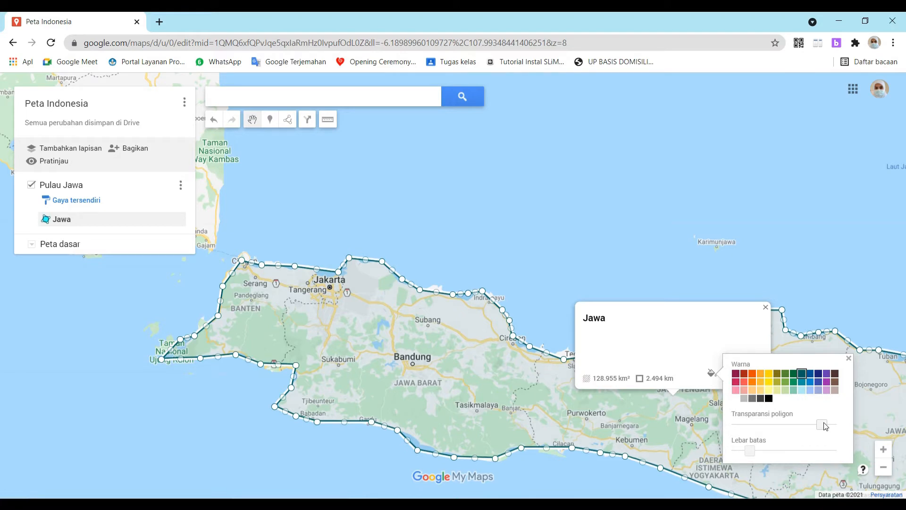
left_click(885, 414)
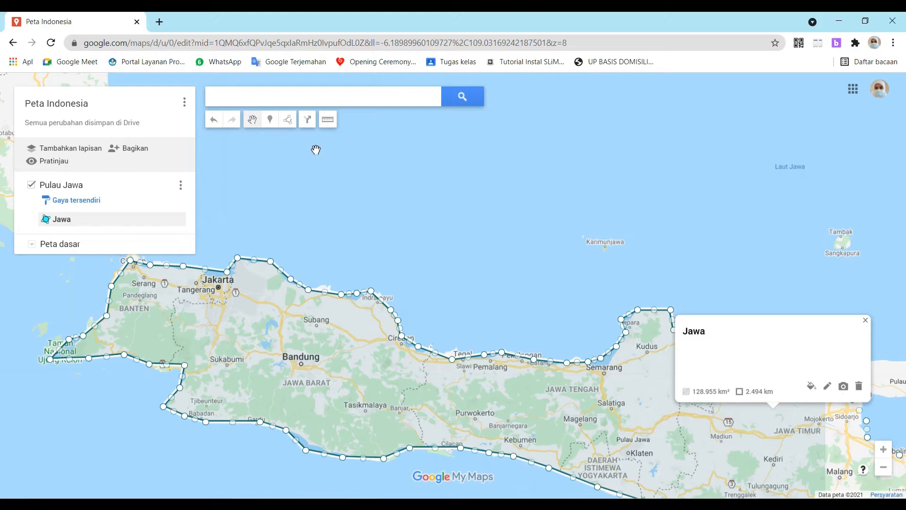
Draw a boundary line about 124 km long between Jawa Barat and Jawa Tengah, following the dotted border from north to south coast
left_click(287, 119)
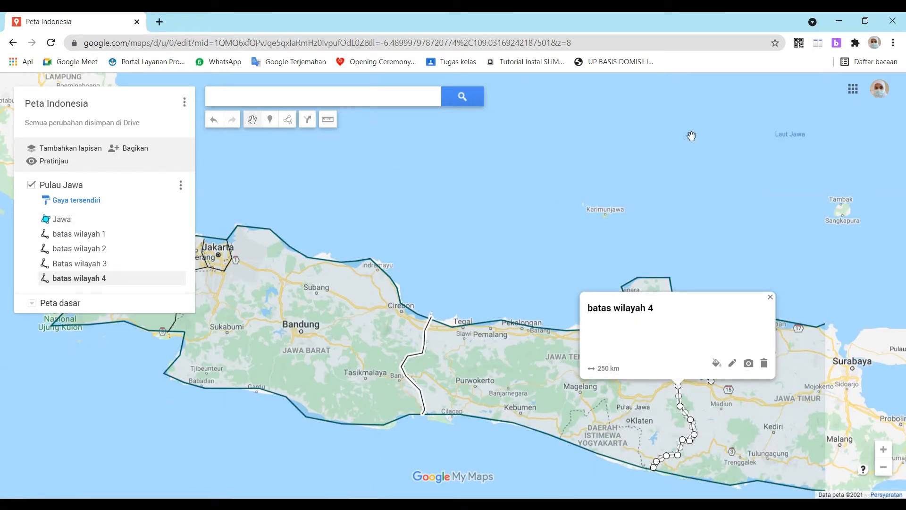
left_click(287, 119)
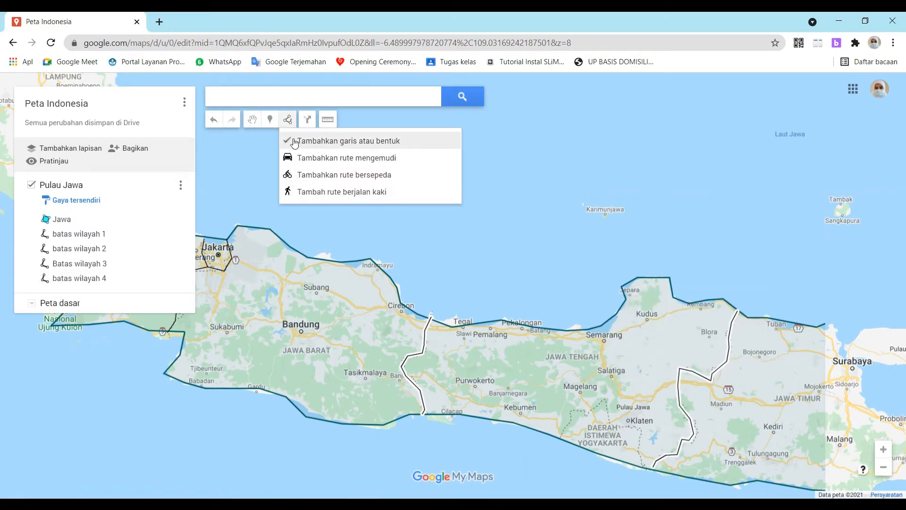
left_click(294, 141)
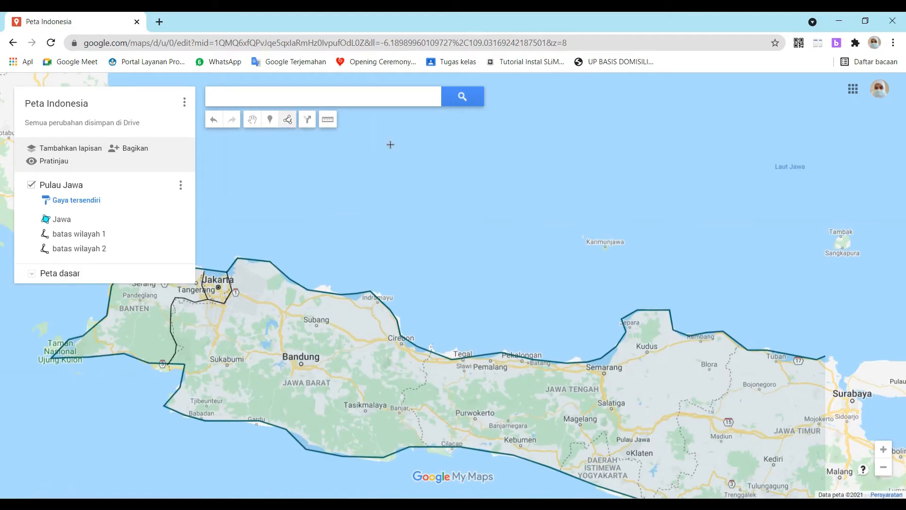
left_click(431, 349)
left_click(425, 364)
left_click(424, 378)
left_click(423, 386)
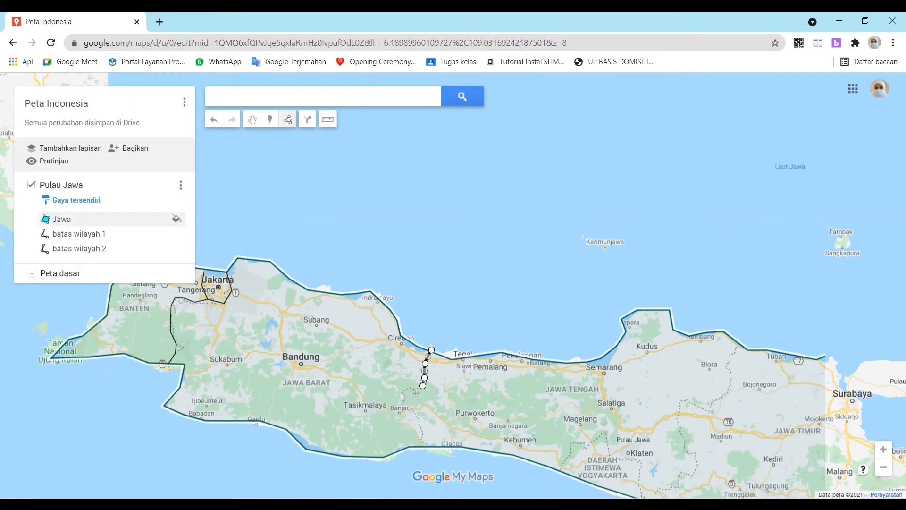
left_click(407, 388)
left_click(402, 400)
left_click(407, 409)
left_click(420, 422)
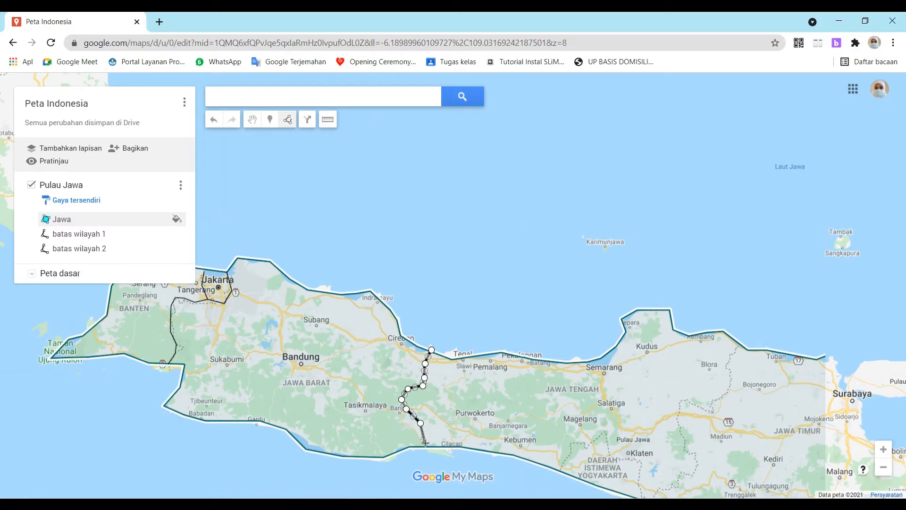
left_click(424, 442)
double_click(423, 446)
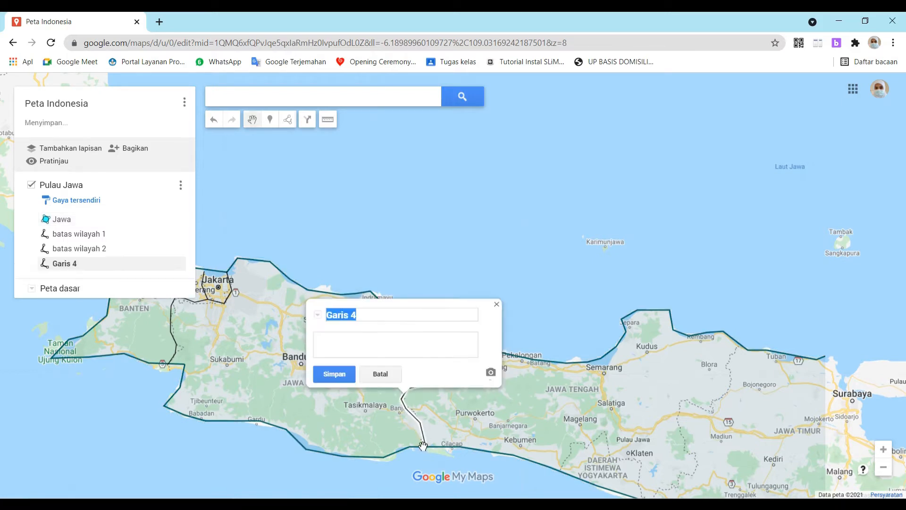
Name the Jawa Barat–Jawa Tengah boundary line "Batas wilayah 3" and save it
type("Batas")
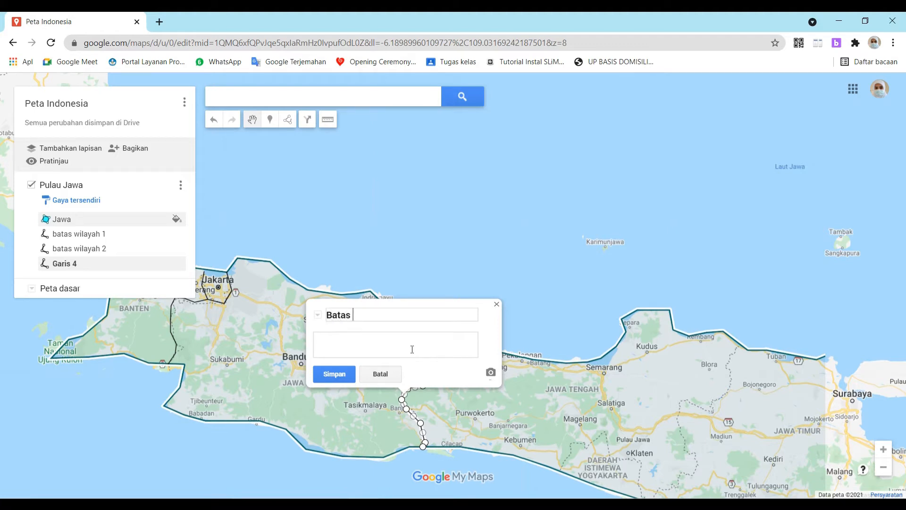
type(" wilayah 3")
left_click(348, 372)
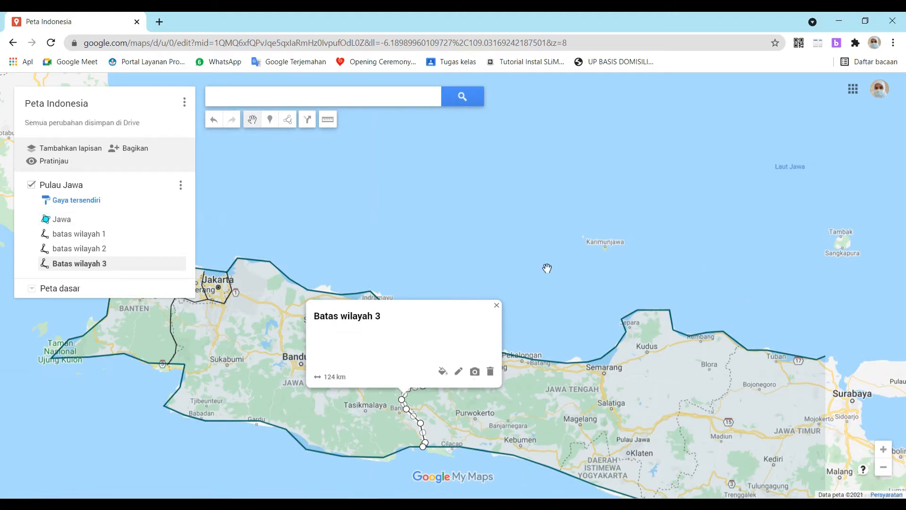
Trace the Jawa Tengah–Jawa Timur border from north to south coast with a line about 250 km long
left_click(287, 119)
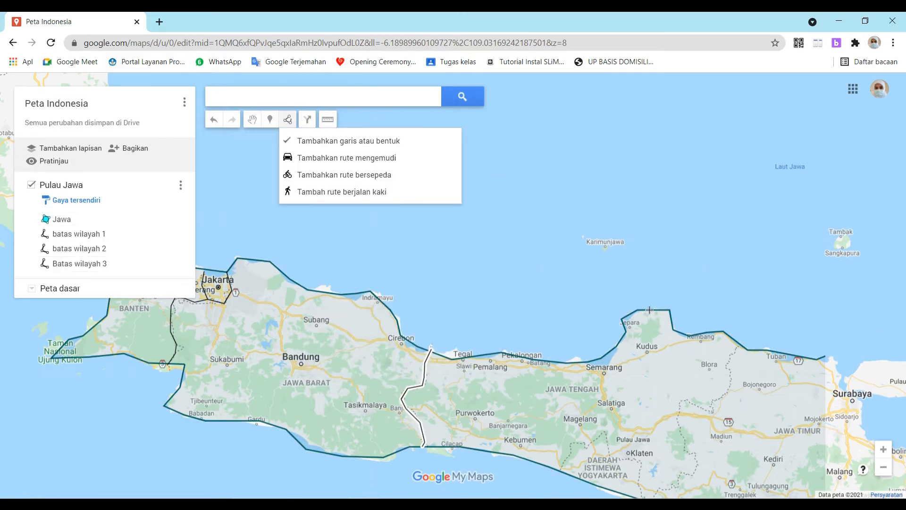
left_click(368, 144)
left_click(738, 344)
left_click(732, 354)
left_click(729, 371)
left_click(730, 381)
left_click(728, 393)
left_click(712, 406)
left_click(711, 414)
left_click(693, 404)
left_click(680, 401)
left_click(678, 418)
left_click(680, 439)
left_click(690, 452)
left_click(694, 467)
left_click(689, 440)
left_click(682, 439)
double_click(654, 466)
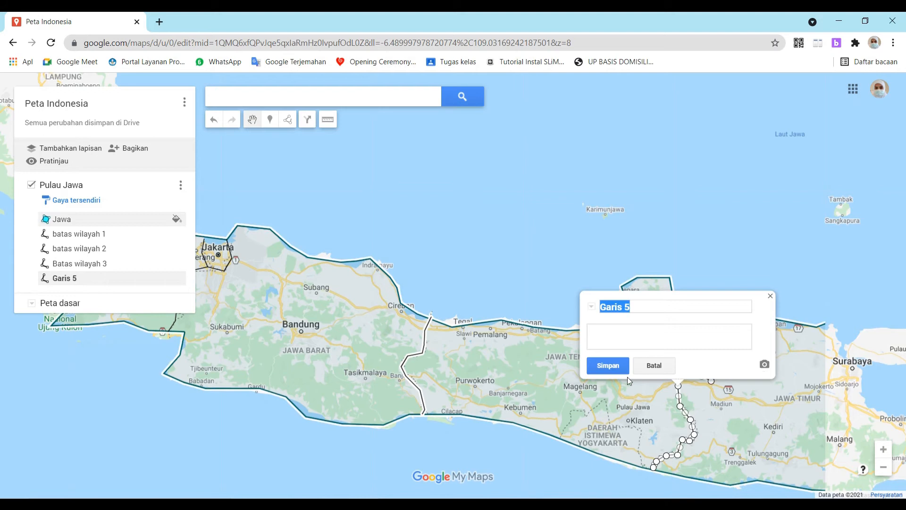
Name the Jawa Tengah–Jawa Timur boundary line "batas wilayah 4" and save it
type("batas wilayah ")
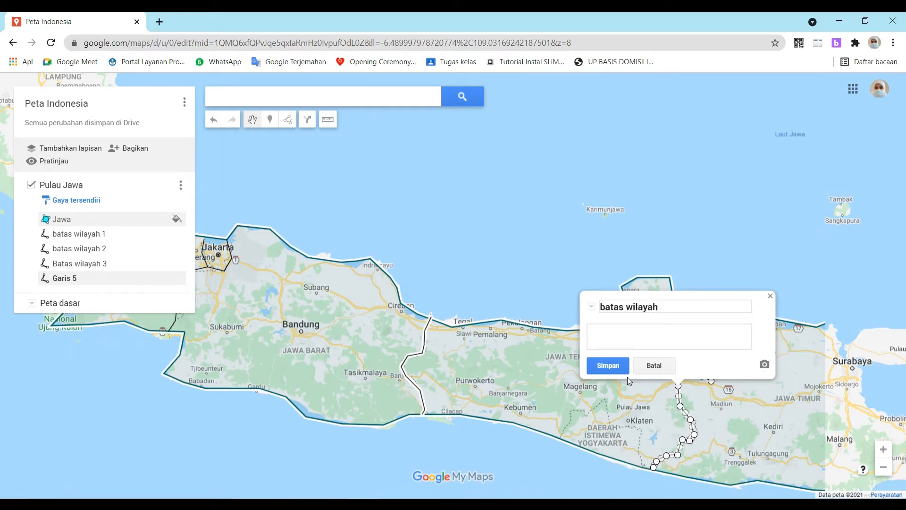
type("4")
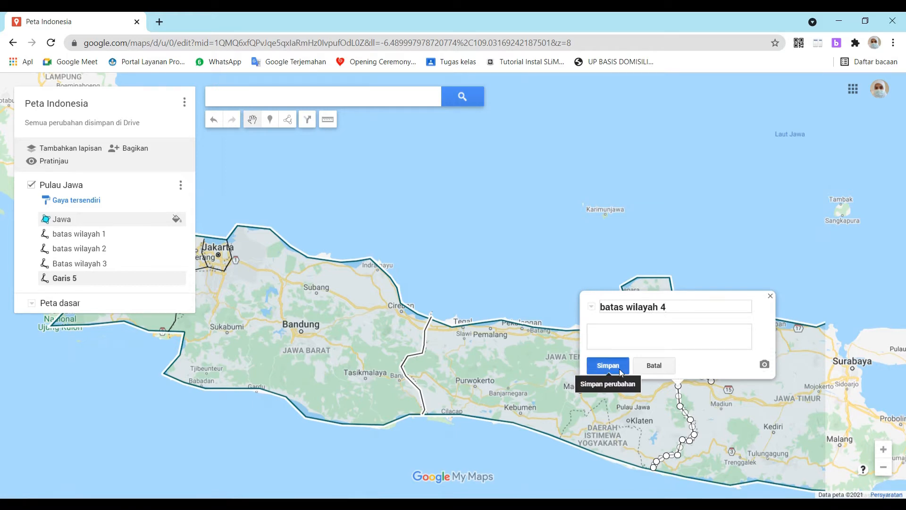
left_click(621, 373)
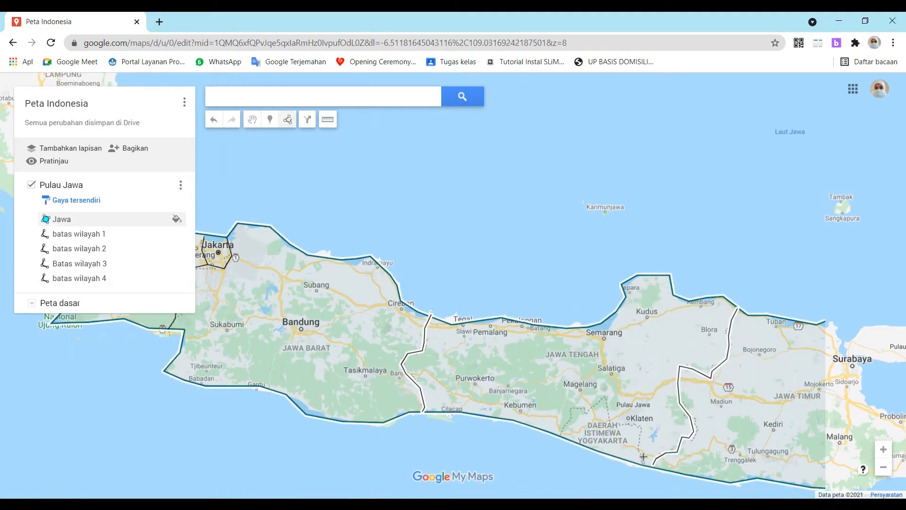
left_click(638, 444)
double_click(642, 466)
left_click(736, 360)
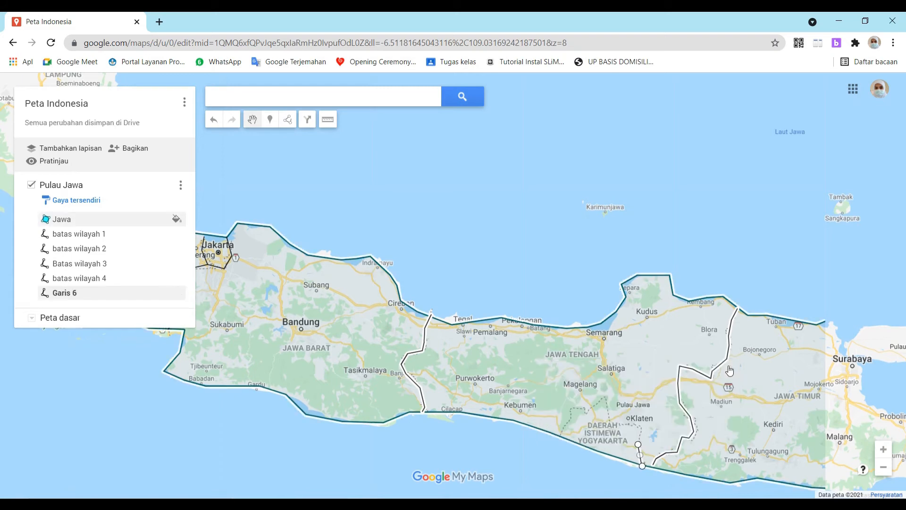
key("Delete")
Draw a boundary line about 178 km long around Daerah Istimewa Yogyakarta, starting and ending on the south coast
left_click(288, 119)
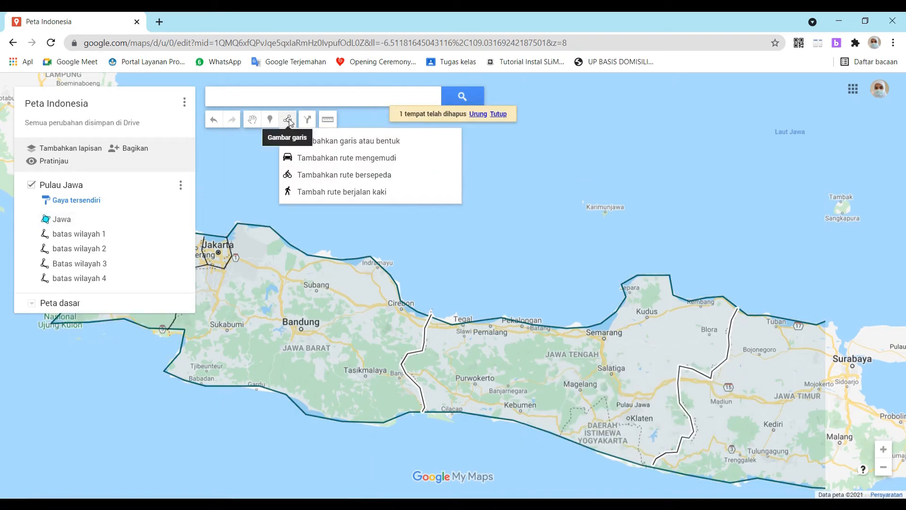
left_click(344, 140)
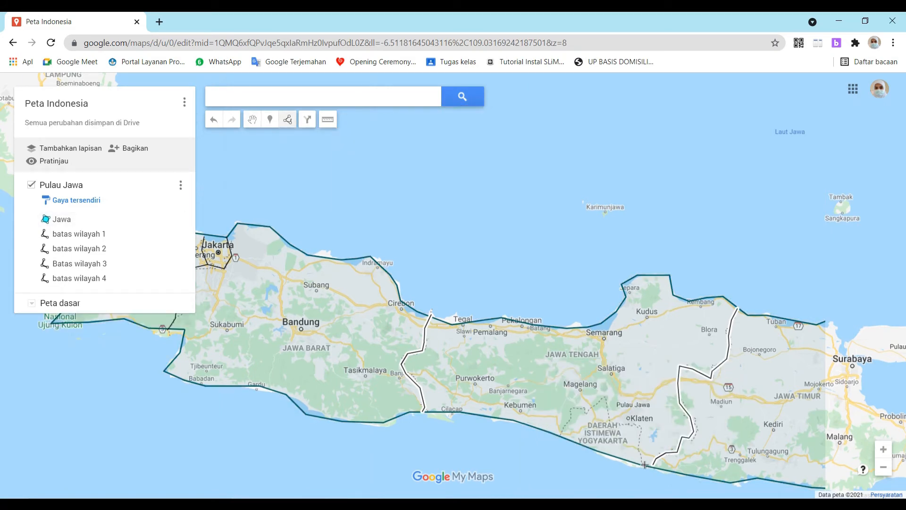
left_click(647, 465)
left_click(640, 454)
left_click(639, 441)
left_click(642, 426)
left_click(625, 424)
left_click(610, 426)
left_click(607, 413)
left_click(604, 397)
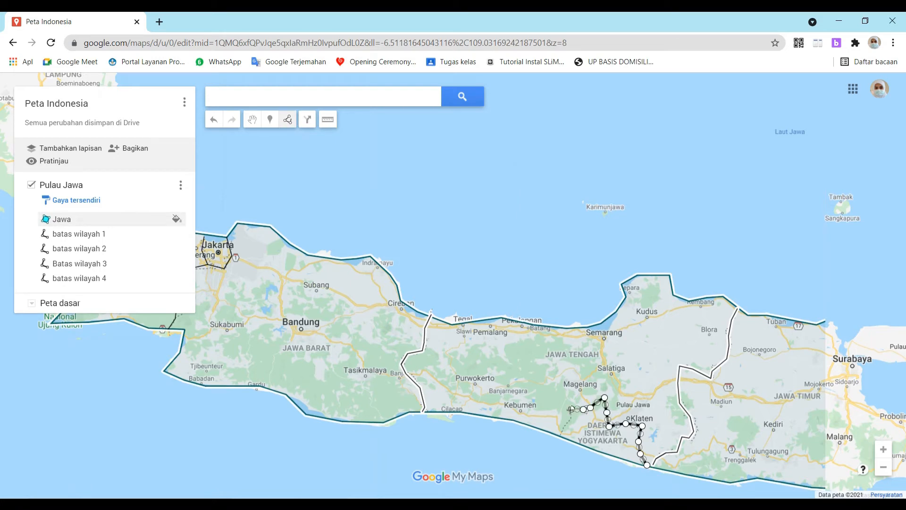
double_click(557, 438)
Name the Yogyakarta boundary line "batas wilayah 5", save it and close its info window
left_click(656, 380)
type("batas wilayah 5")
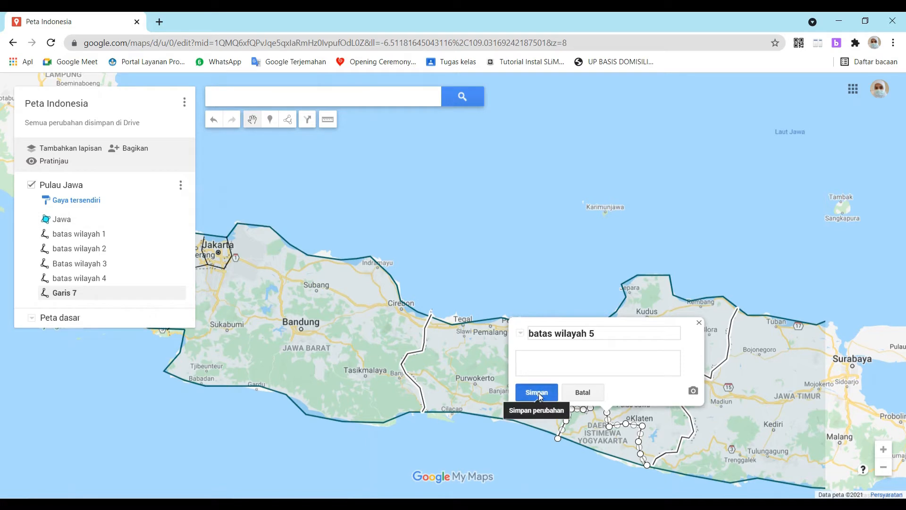
left_click(541, 391)
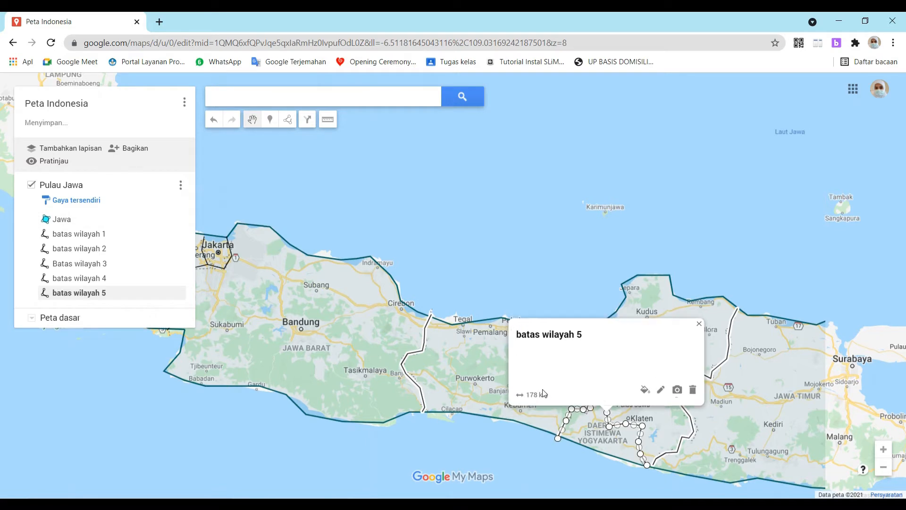
left_click(700, 324)
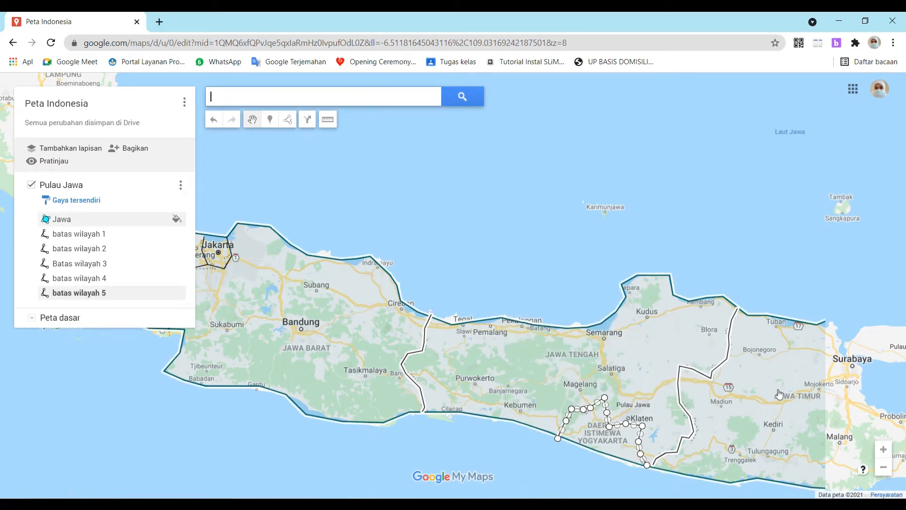
Change the line colour of batas wilayah 1 and batas wilayah 2 to dark red, RGB (165, 39, 20)
left_click(883, 467)
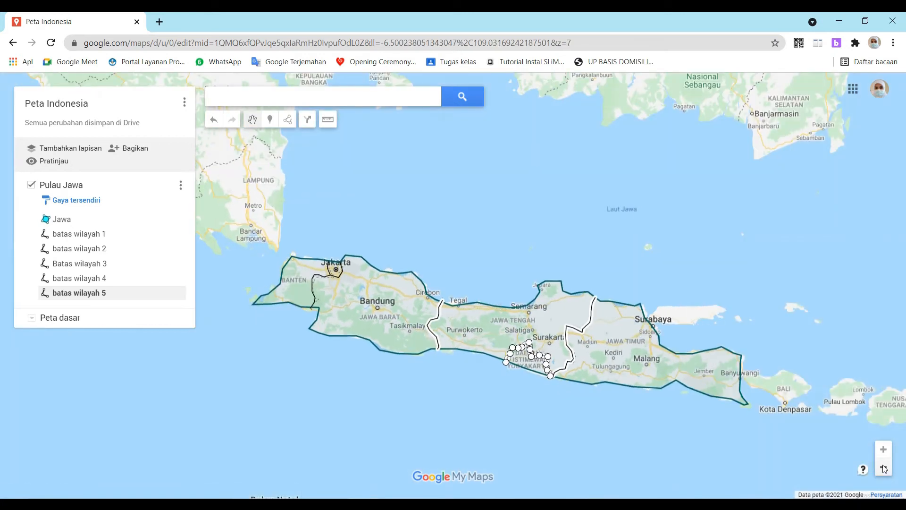
left_click(653, 453)
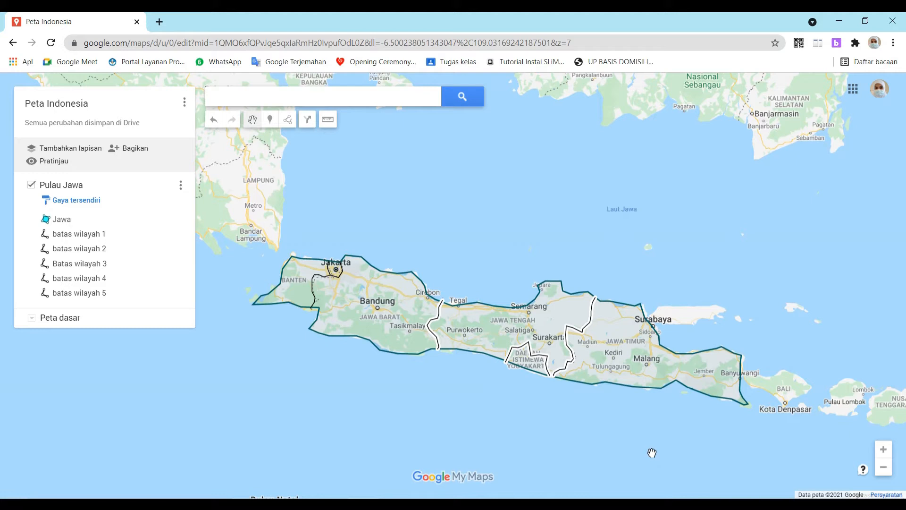
left_click(590, 322)
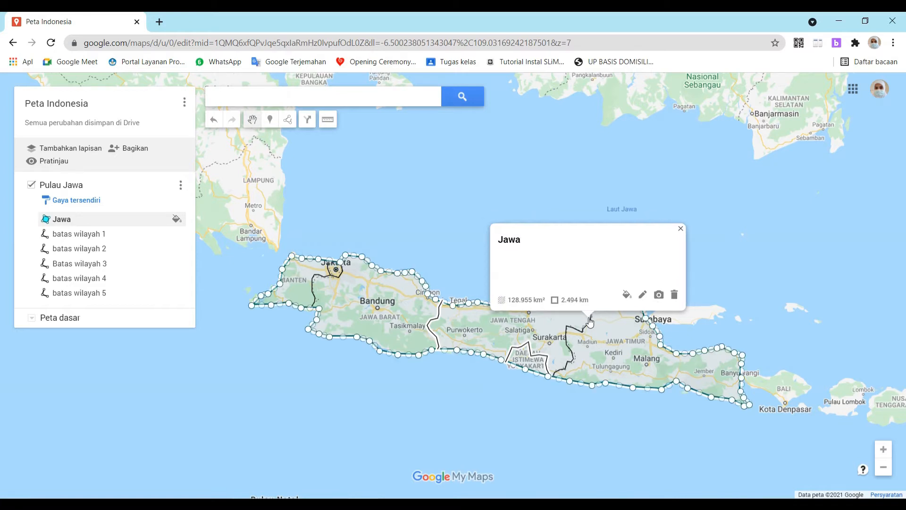
left_click(580, 327)
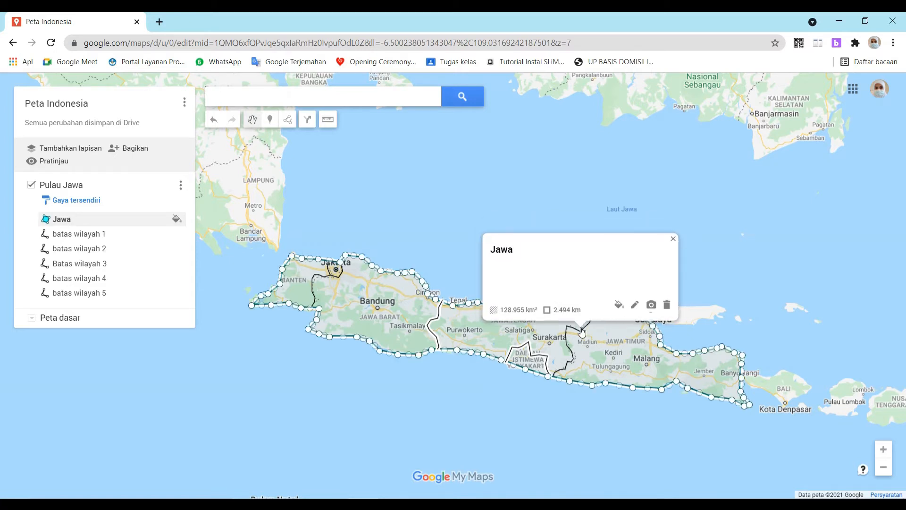
left_click(101, 237)
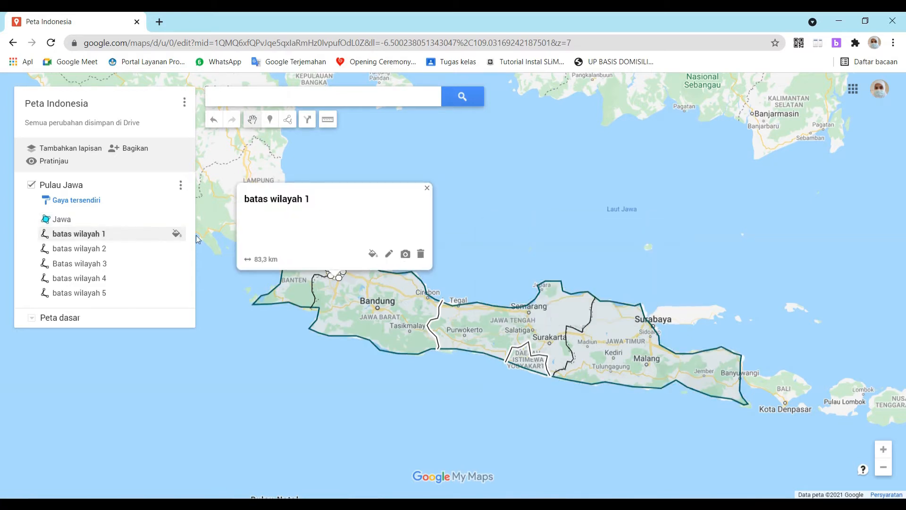
left_click(373, 254)
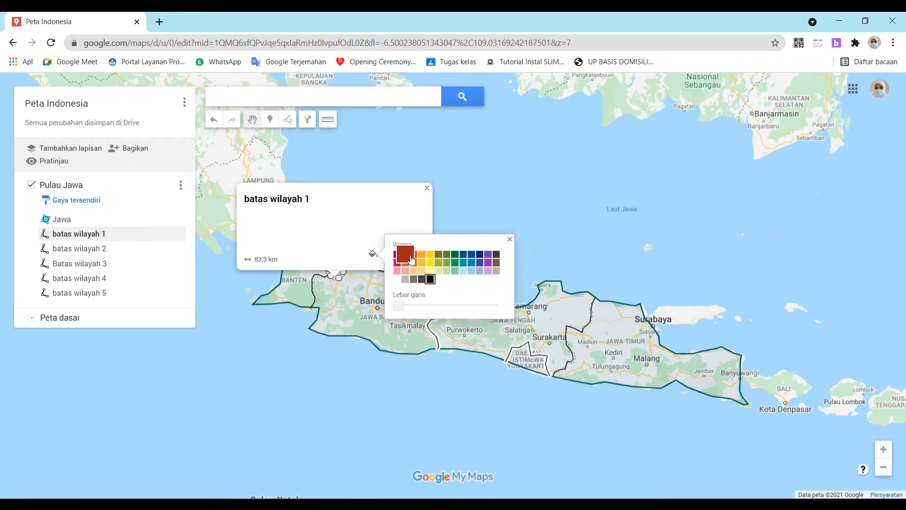
left_click(411, 259)
left_click(350, 259)
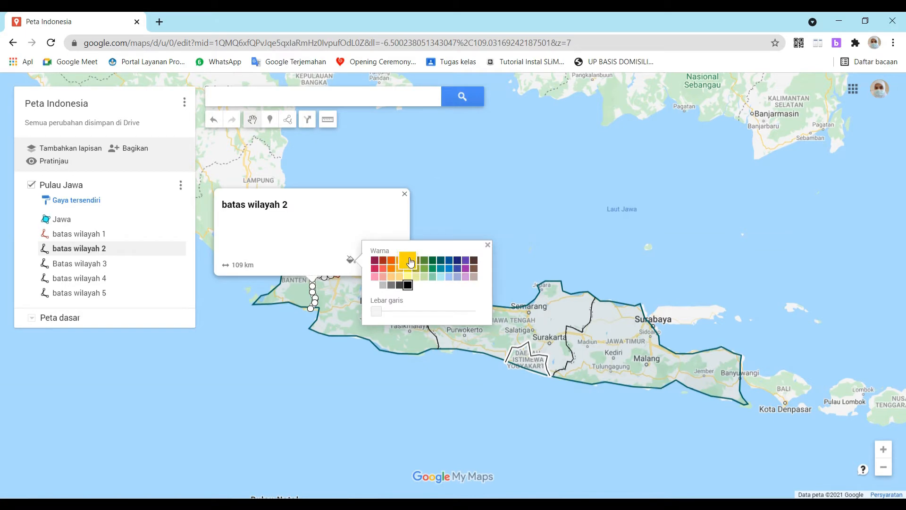
left_click(383, 260)
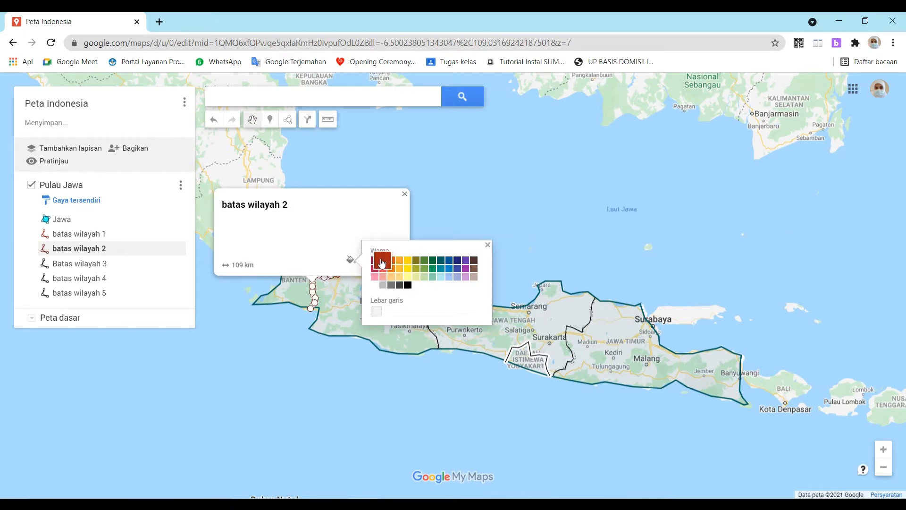
Recolour the Batas wilayah 3 and batas wilayah 4 lines in the same dark red, RGB (165, 39, 20)
left_click(92, 264)
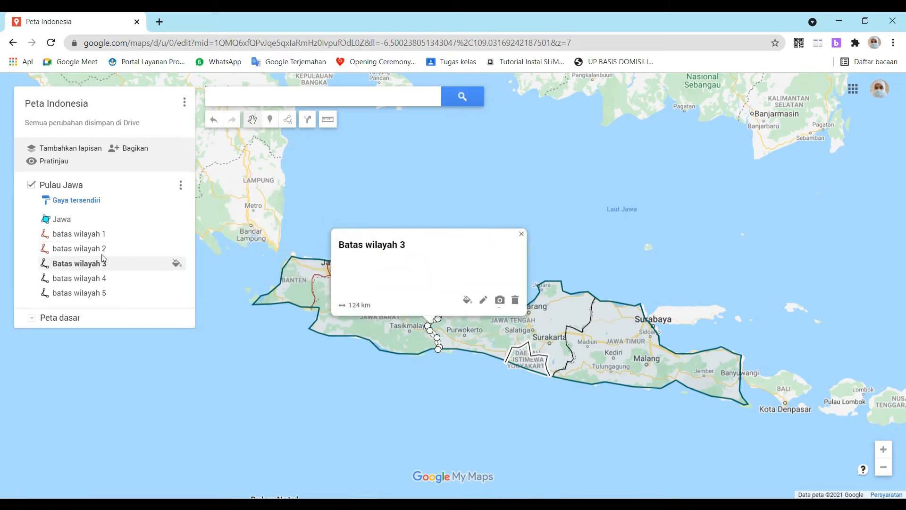
left_click(465, 301)
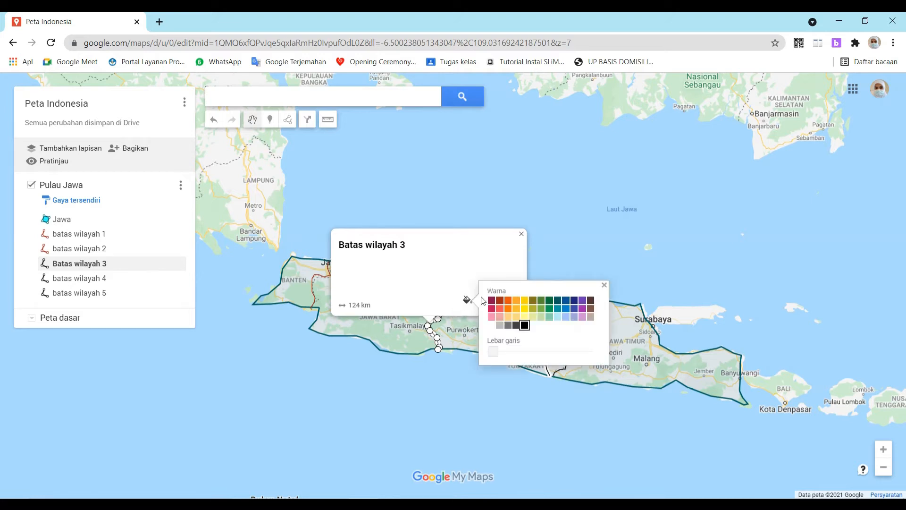
left_click(502, 299)
left_click(117, 282)
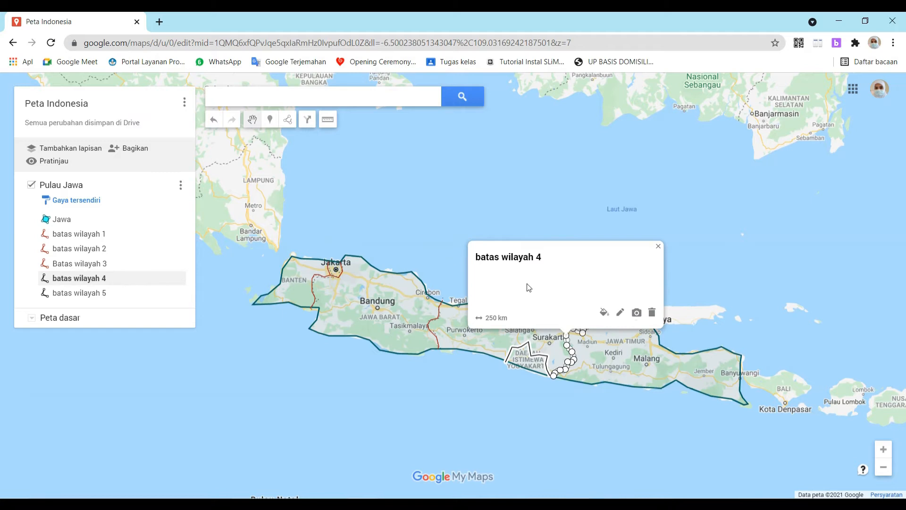
left_click(603, 312)
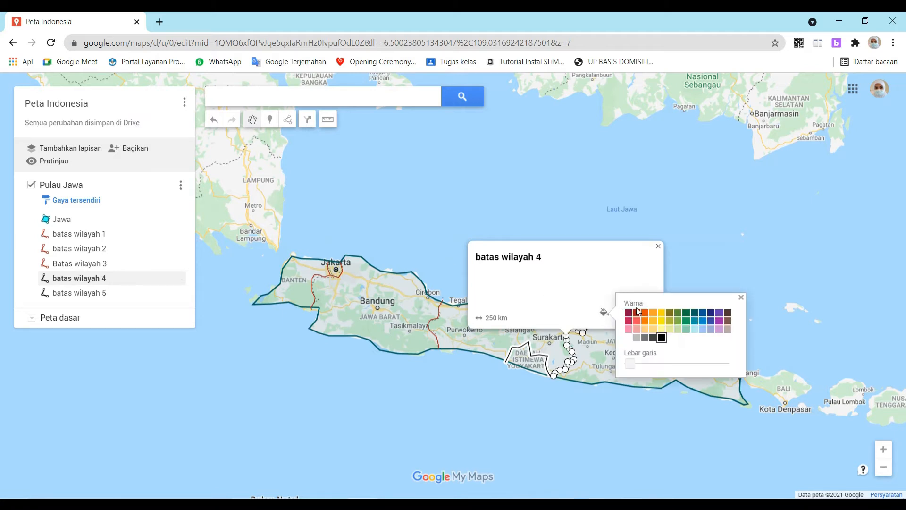
left_click(636, 313)
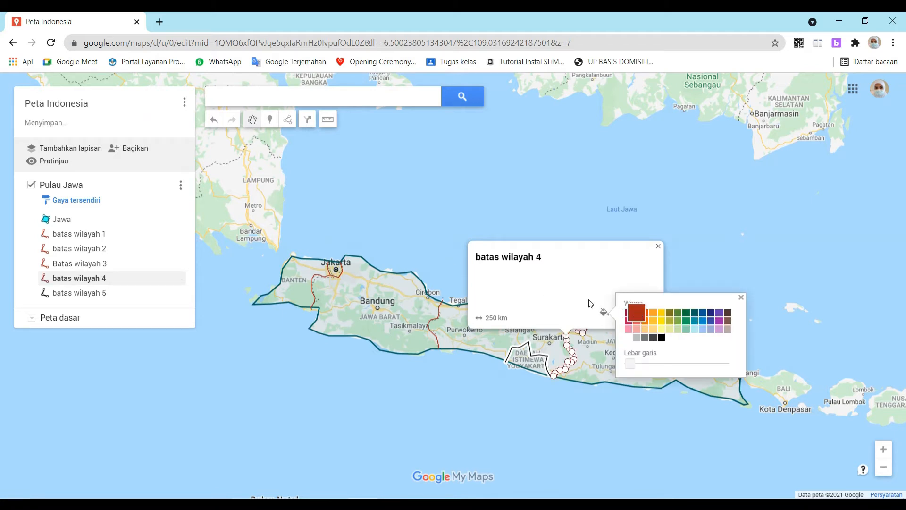
Set the line colour of batas wilayah 5 to dark red, RGB (165, 39, 20)
left_click(106, 292)
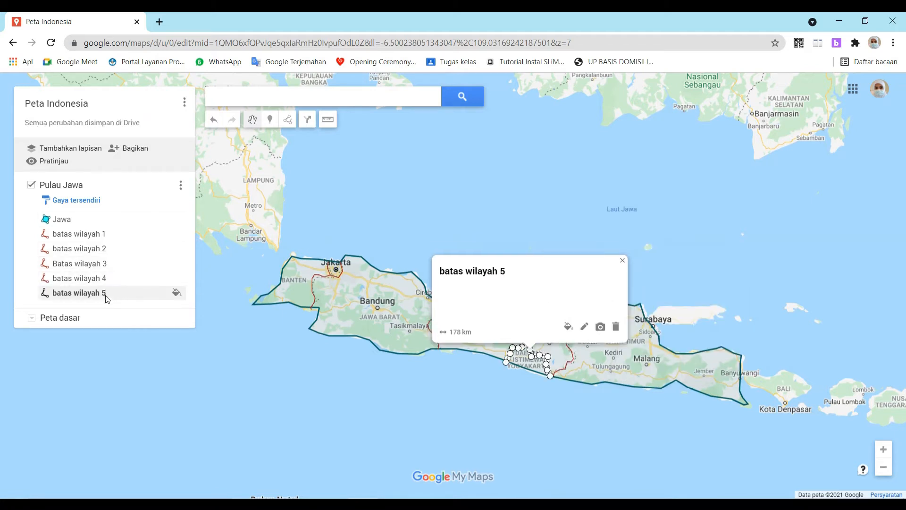
left_click(568, 326)
left_click(604, 329)
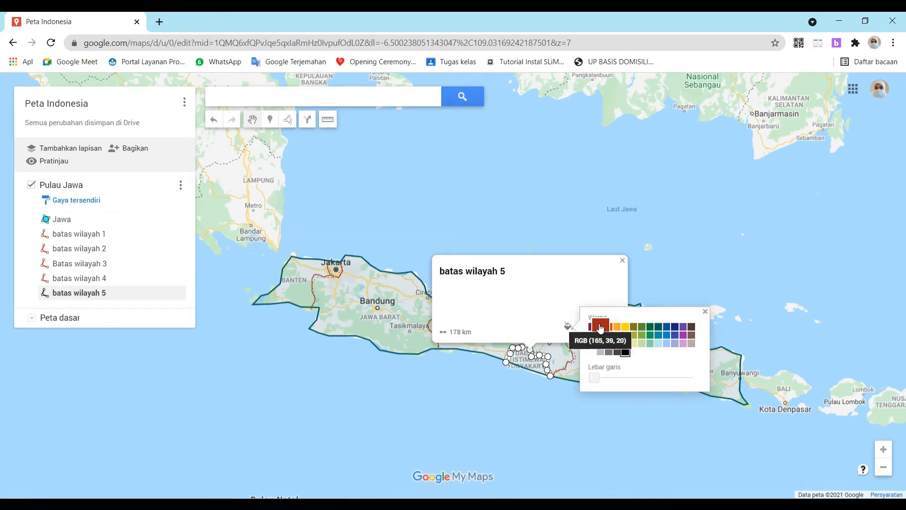
Close the Jawa polygon's colour settings and switch the base map to satellite imagery
left_click(720, 247)
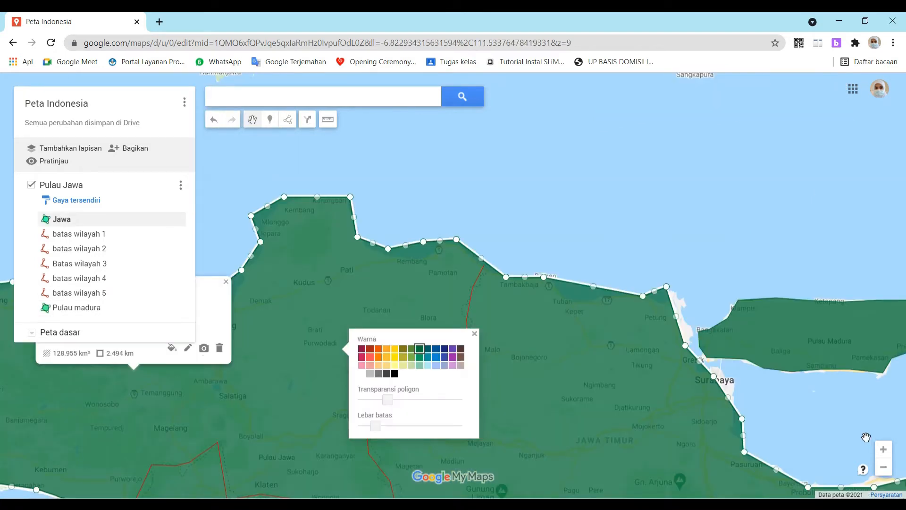
left_click(854, 427)
left_click(885, 472)
left_click(886, 472)
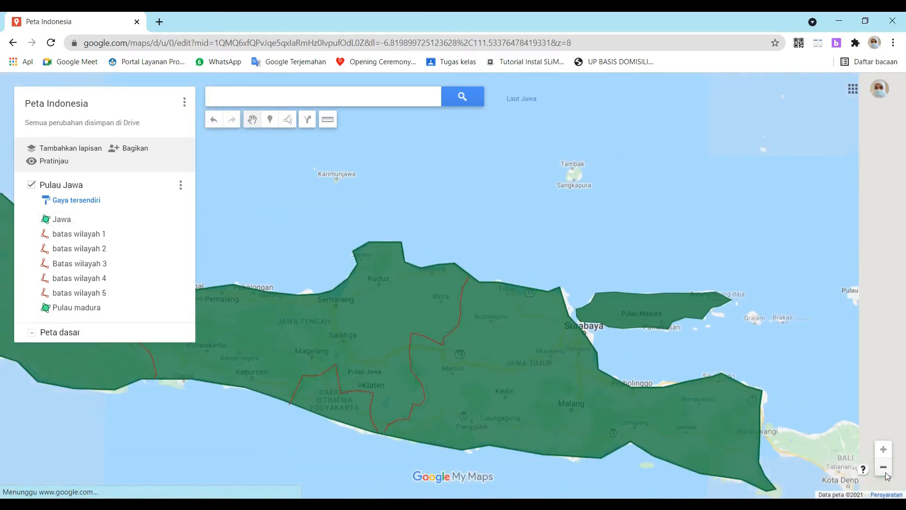
left_click(884, 469)
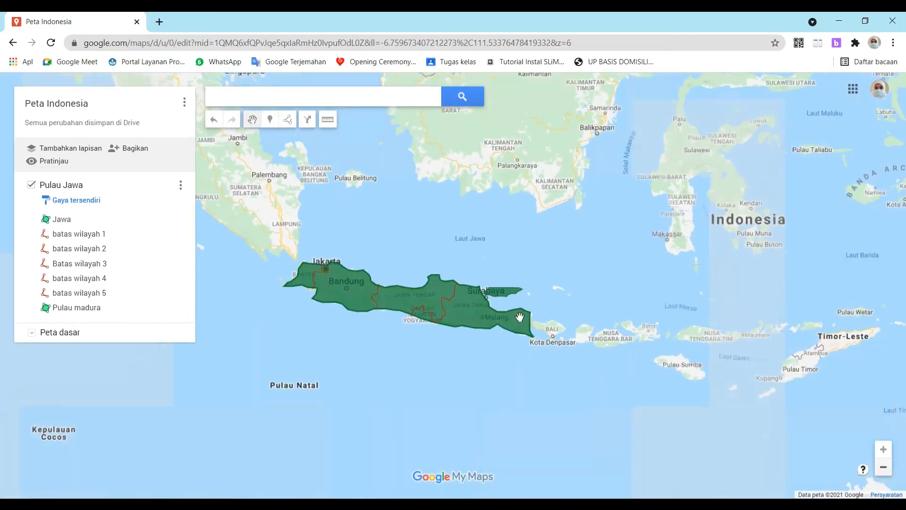
left_click_drag(473, 257, 803, 400)
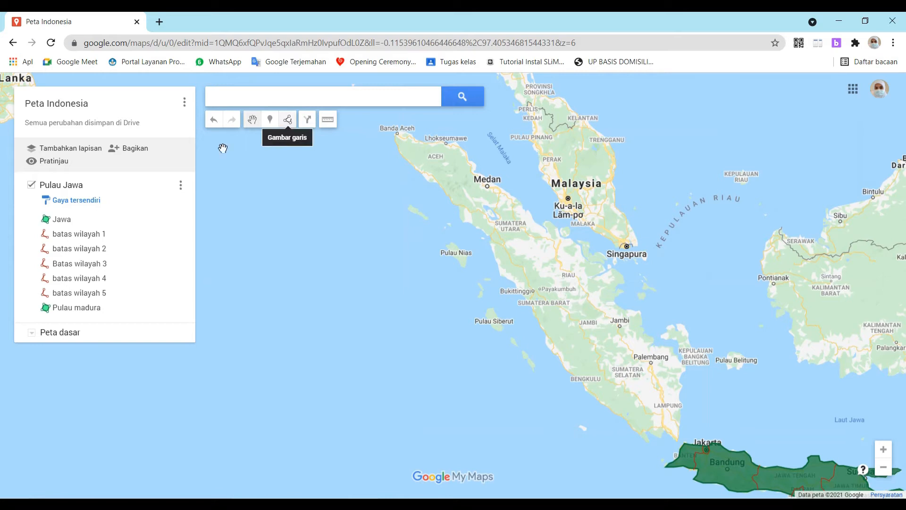
left_click(33, 334)
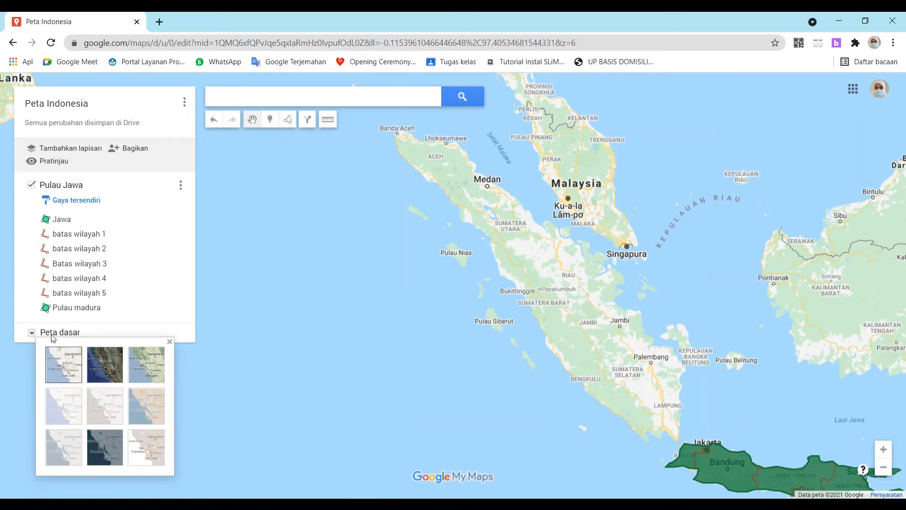
left_click(118, 369)
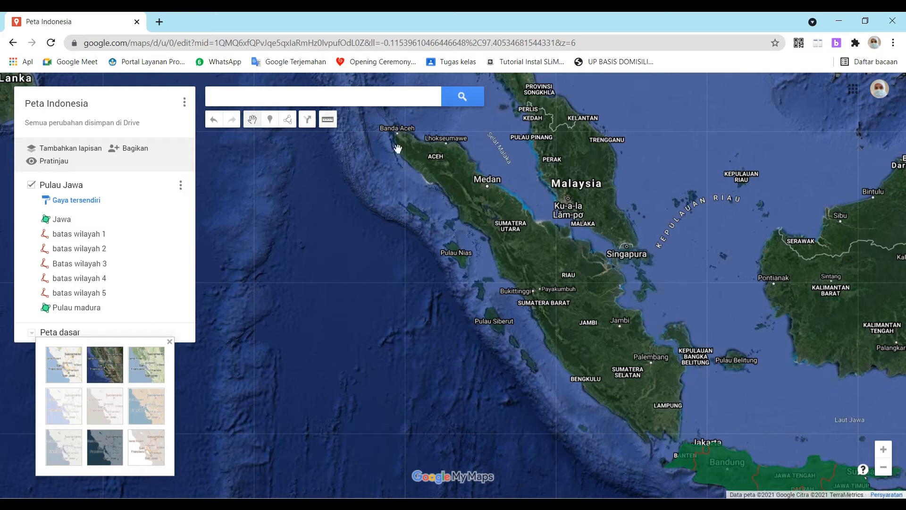
Trace the coastline of Sumatra as a closed polygon, starting and ending on the north coast of Aceh
left_click(289, 121)
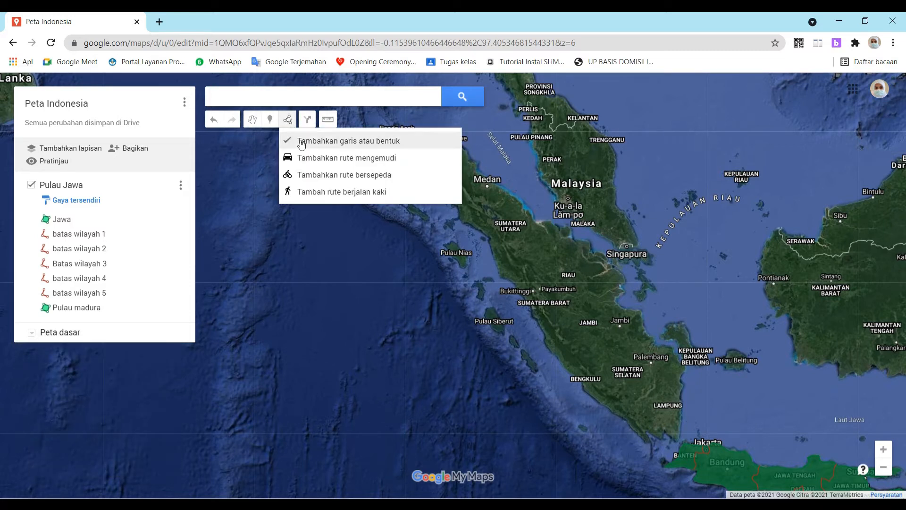
left_click(303, 140)
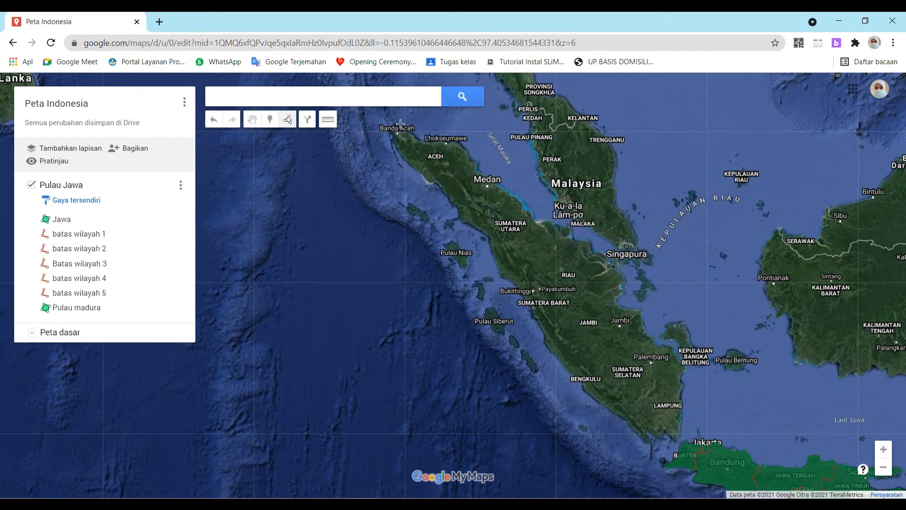
left_click(412, 134)
left_click(428, 142)
left_click(456, 137)
left_click(466, 151)
left_click(475, 164)
left_click(486, 177)
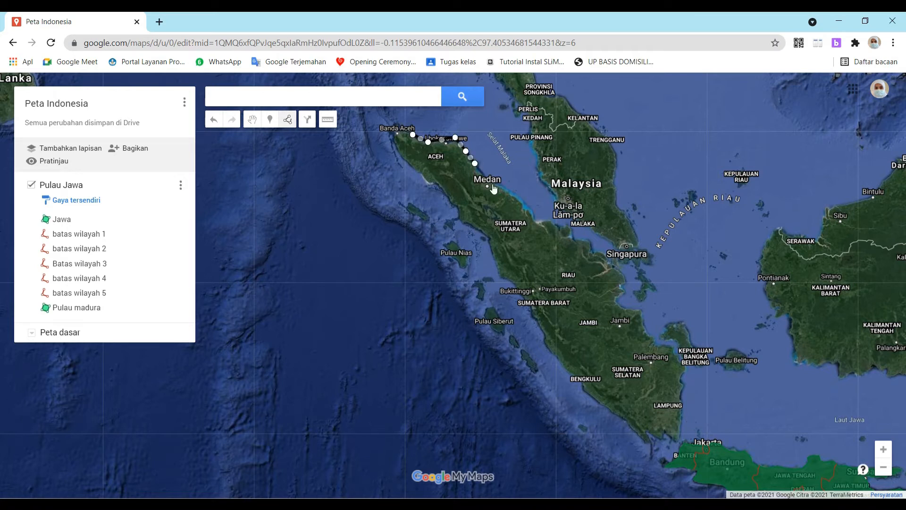
left_click(516, 195)
left_click(534, 219)
left_click(553, 223)
left_click(569, 228)
left_click(581, 244)
left_click(600, 256)
left_click(624, 275)
left_click(616, 298)
left_click(642, 317)
left_click(651, 335)
left_click(665, 345)
left_click(675, 351)
left_click(685, 368)
left_click(681, 378)
left_click(684, 389)
left_click(680, 404)
left_click(680, 411)
left_click(680, 425)
left_click(677, 440)
left_click(668, 432)
left_click(657, 436)
left_click(647, 439)
left_click(634, 431)
left_click(606, 406)
left_click(583, 389)
left_click(575, 377)
left_click(554, 349)
left_click(539, 324)
left_click(525, 298)
left_click(501, 276)
left_click(496, 259)
left_click(487, 234)
left_click(468, 225)
left_click(450, 199)
left_click(432, 180)
left_click(408, 161)
left_click(393, 142)
left_click(393, 125)
left_click(413, 135)
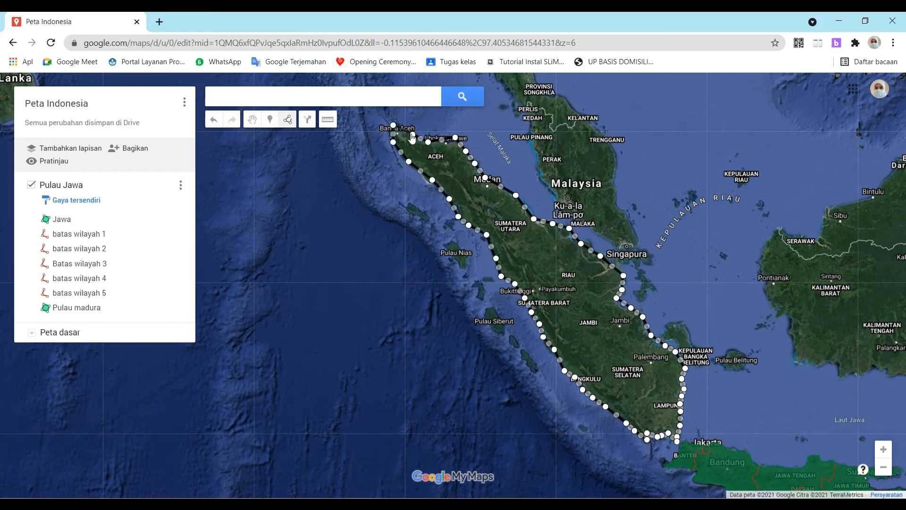
Name the Sumatra polygon "Pulau Sumatera", save it and close its info window
scroll(413, 139, "up", 1)
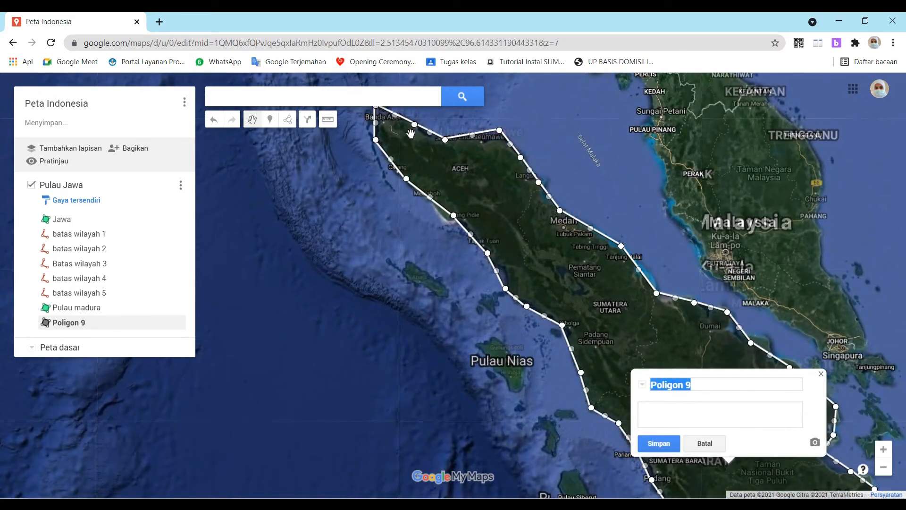
type("Pulau Sumatera")
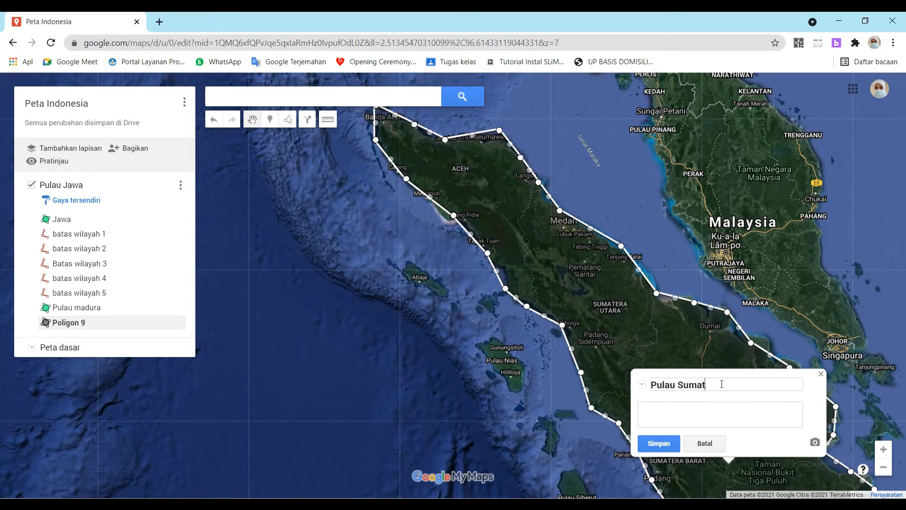
left_click(663, 443)
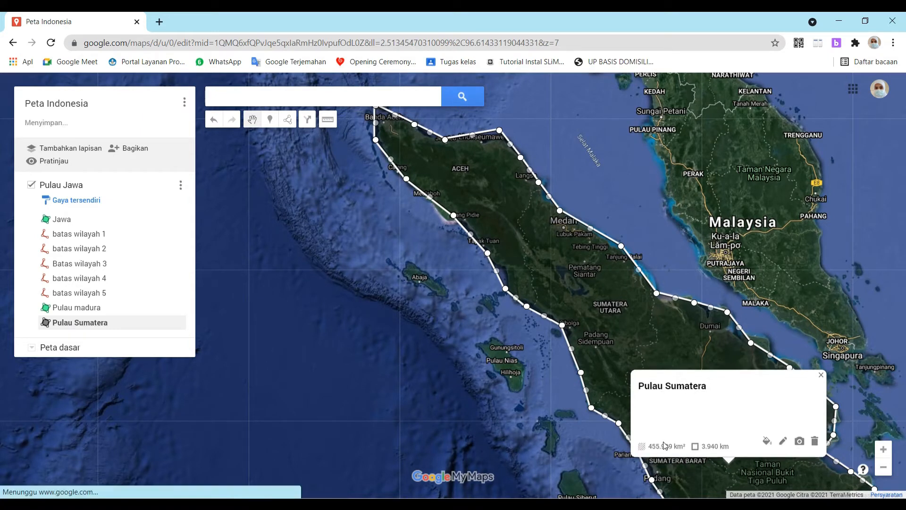
left_click(822, 374)
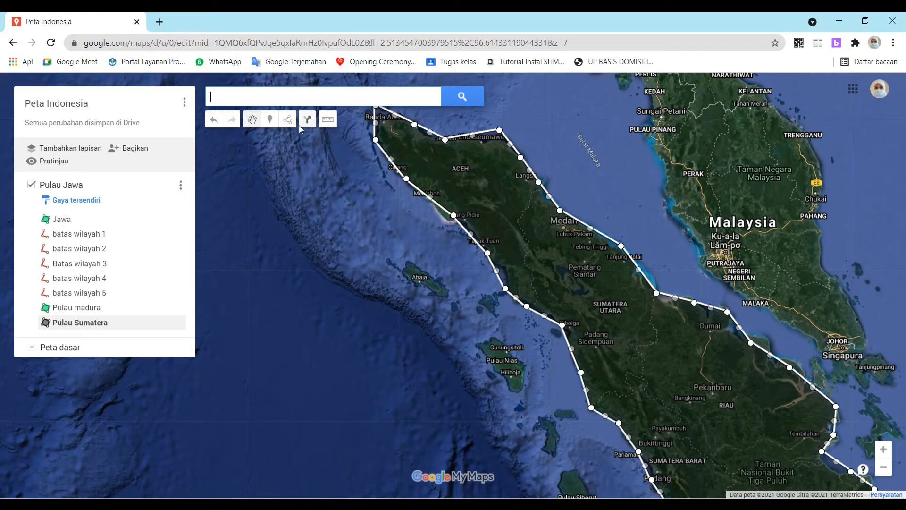
Draw a line along the Aceh–Sumatera Utara border, from the east coast south of Langsa to the west coast
left_click(287, 121)
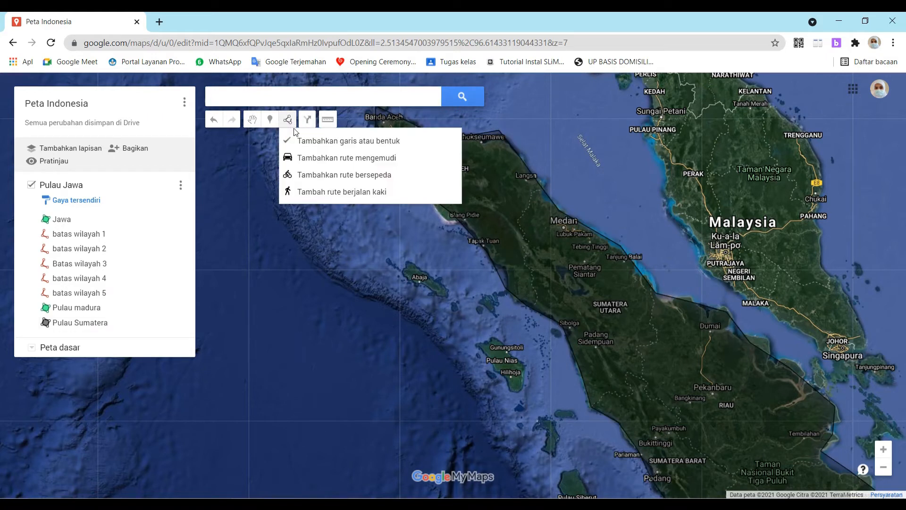
left_click(298, 140)
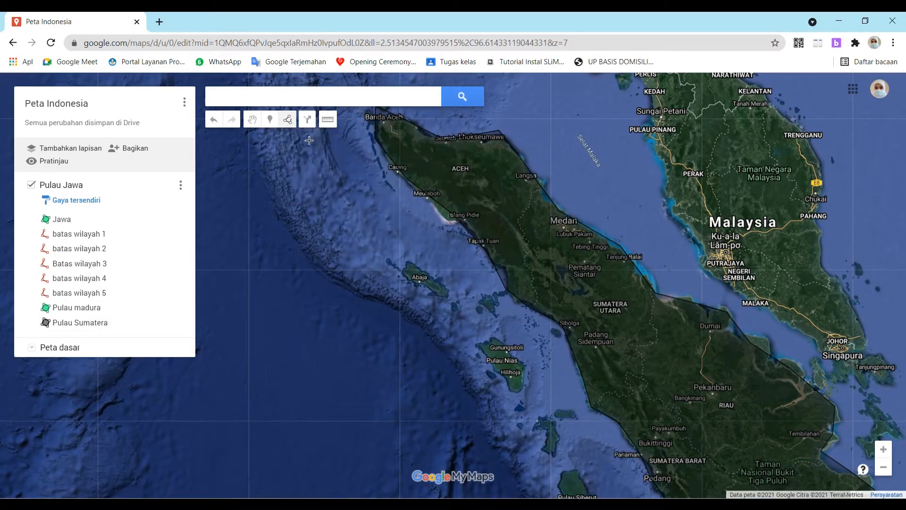
left_click(543, 189)
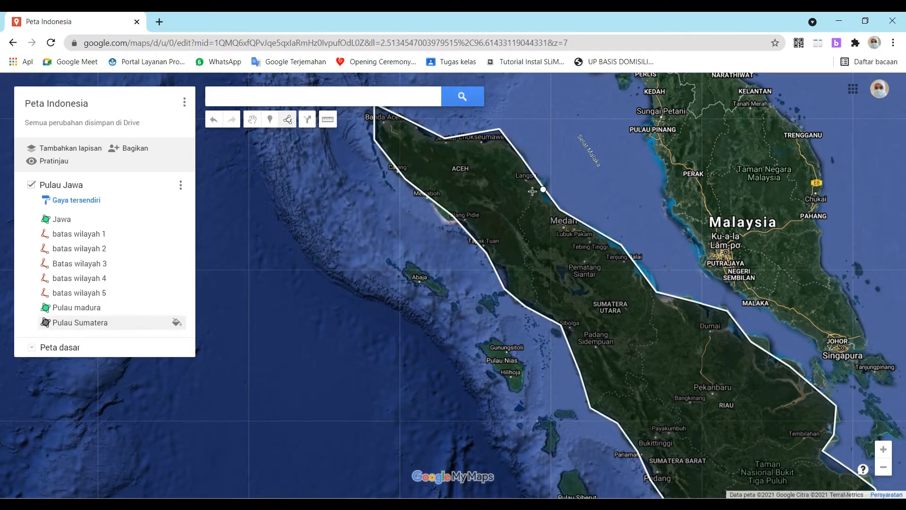
left_click(524, 210)
left_click(519, 223)
left_click(524, 232)
left_click(525, 243)
left_click(527, 258)
left_click(528, 269)
left_click(536, 295)
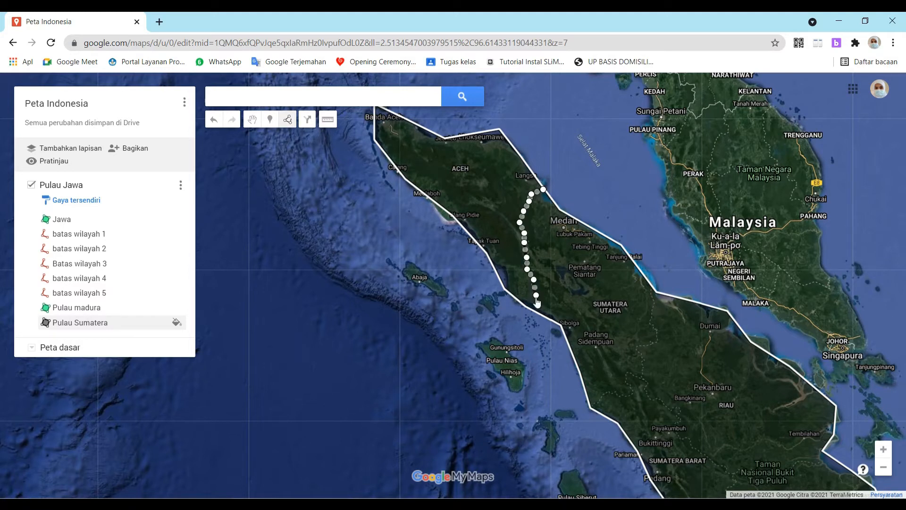
double_click(534, 307)
Name the Aceh border line "Batas wilayah 1", save it and close its info window
type("Batas wilayah 1")
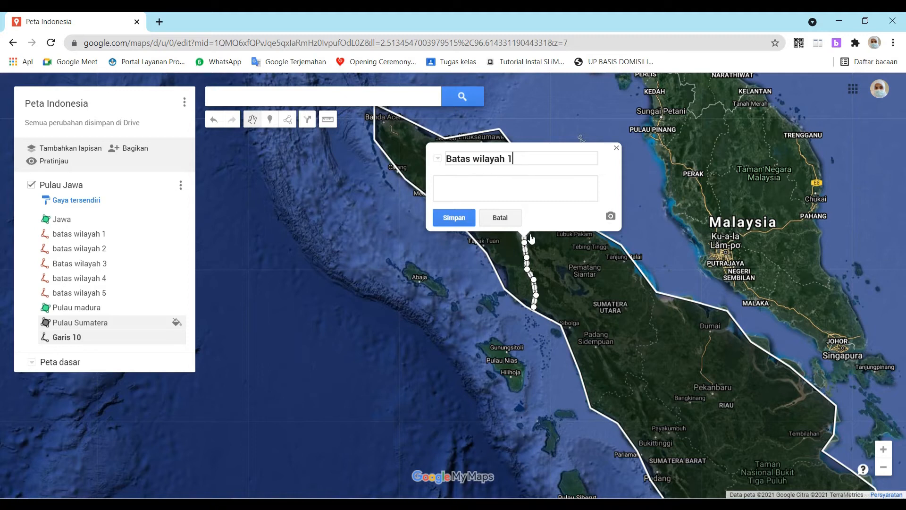
left_click(454, 218)
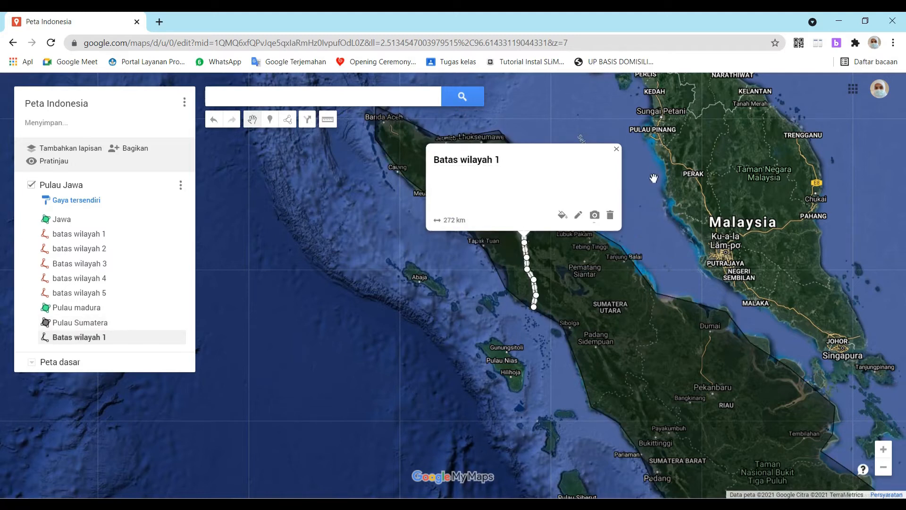
left_click(617, 150)
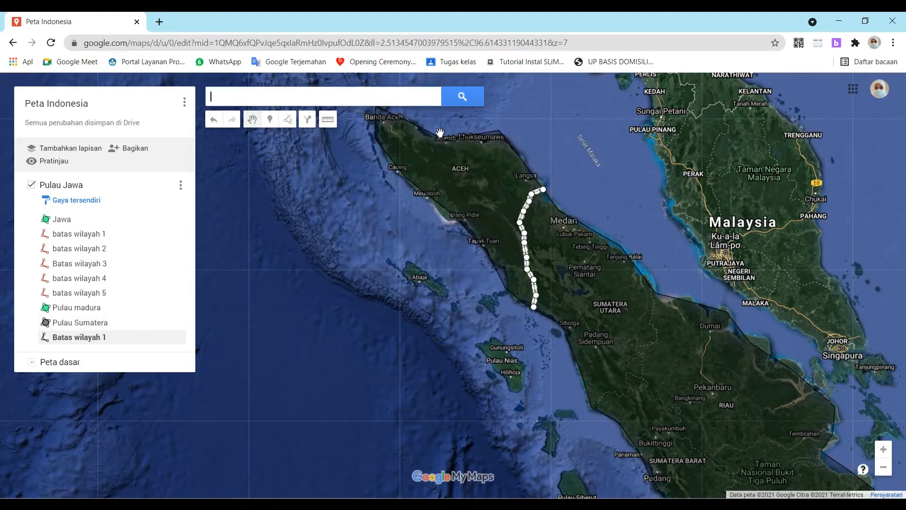
left_click(287, 120)
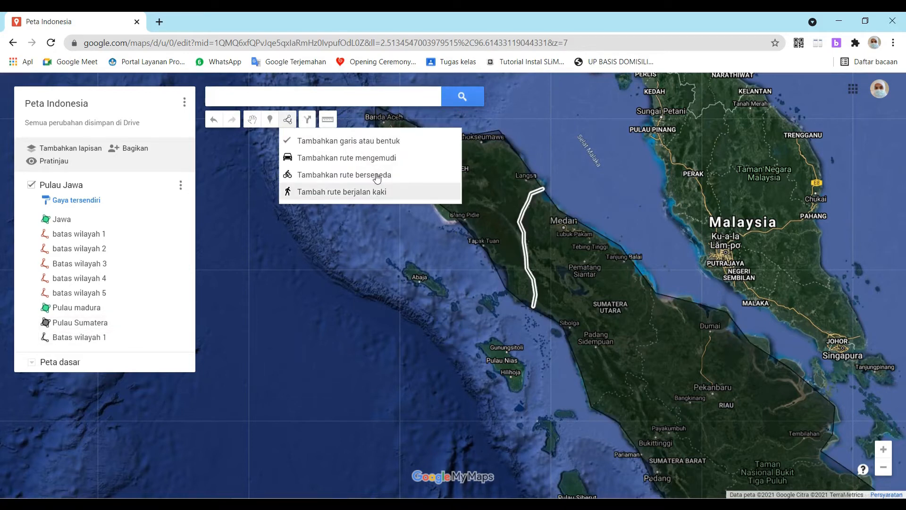
left_click(354, 142)
left_click(287, 120)
left_click(305, 140)
left_click(651, 286)
left_click(653, 304)
left_click(653, 319)
left_click(657, 330)
left_click(654, 341)
left_click(645, 346)
left_click(641, 362)
left_click(639, 376)
left_click(628, 372)
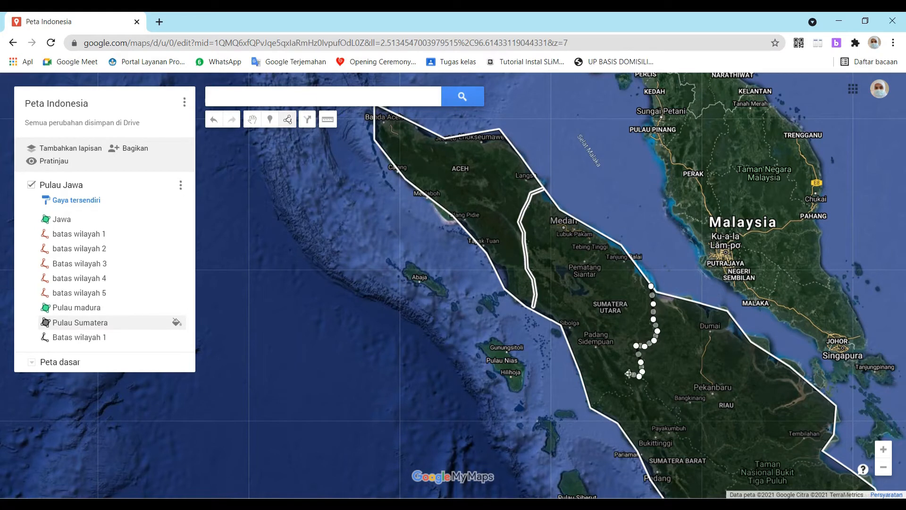
double_click(636, 400)
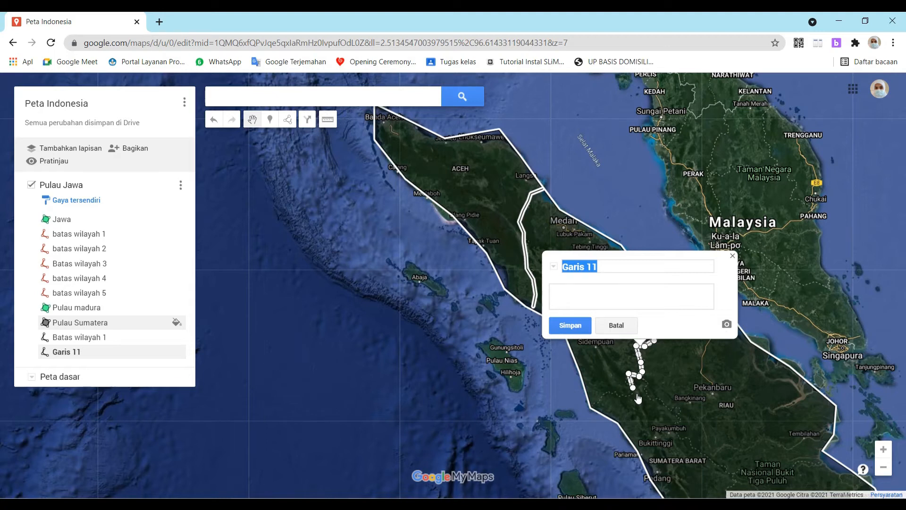
left_click(616, 323)
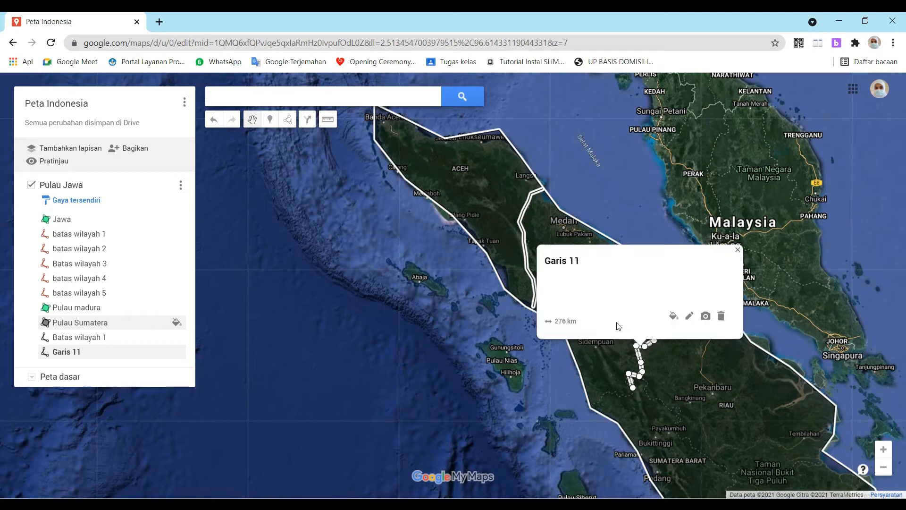
left_click(726, 324)
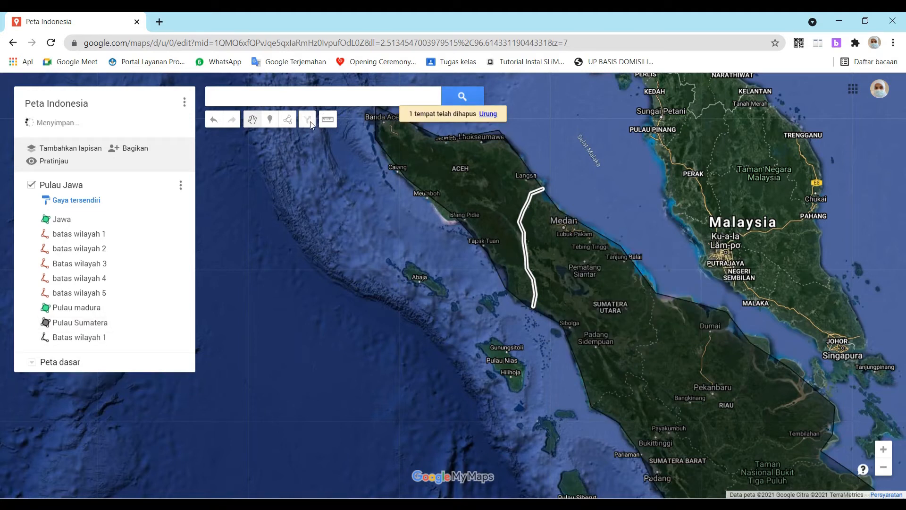
Draw a line along Sumatera Utara's southern border, from the east coast near Dumai to the west coast
left_click(286, 121)
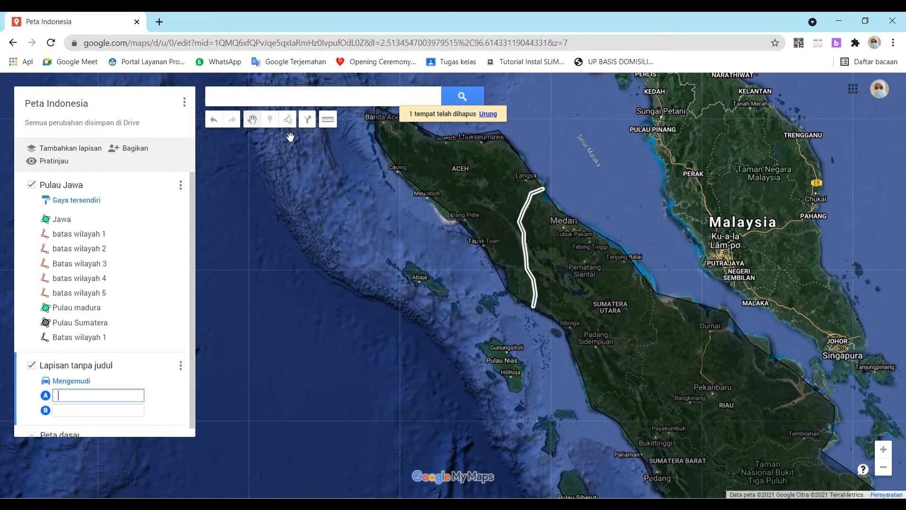
left_click(288, 121)
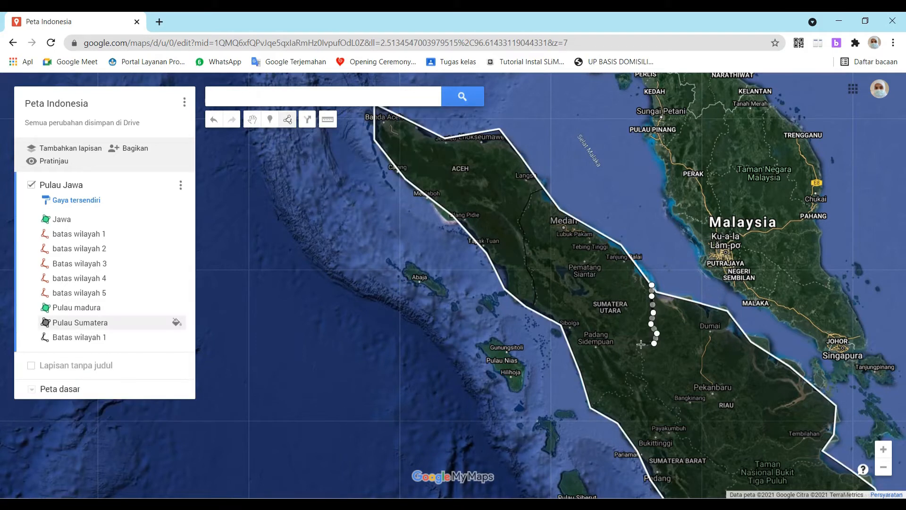
left_click(640, 344)
left_click(629, 387)
left_click(629, 394)
left_click(614, 394)
left_click(602, 400)
double_click(594, 406)
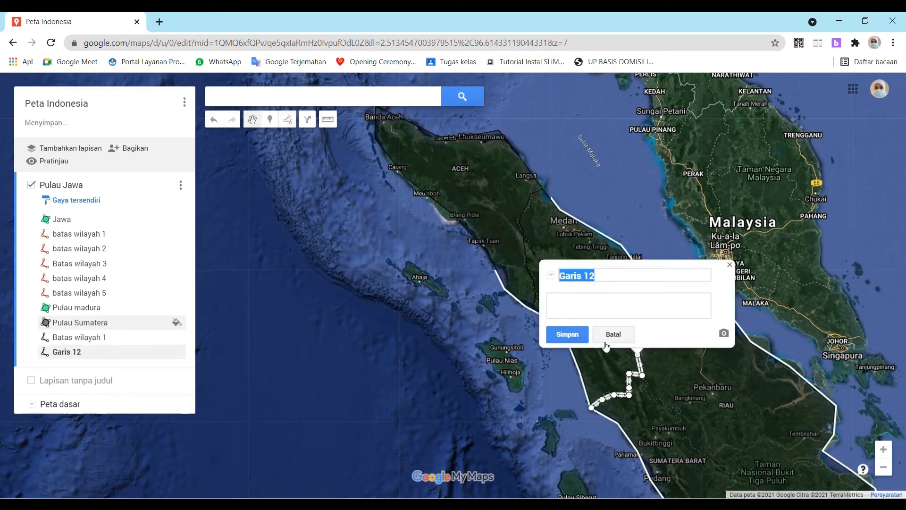
Name Sumatera Utara's southern border line "Batas wilayah 2", save it and close its info window
type("Batas")
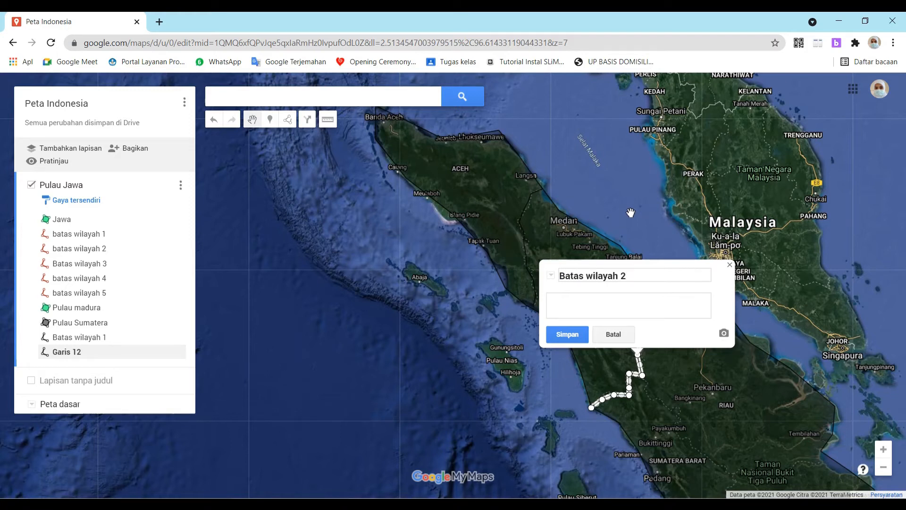
left_click(567, 334)
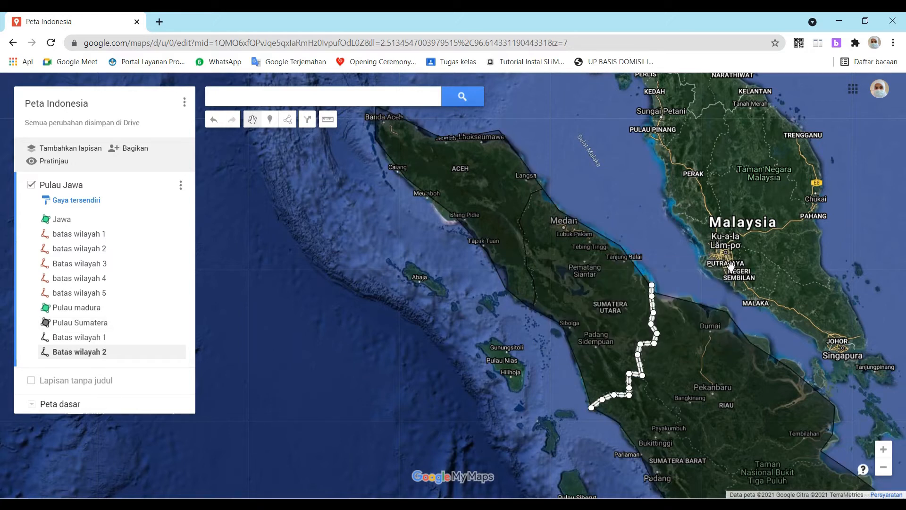
left_click(729, 265)
Draw a line along Riau's borders with Sumatera Barat and Jambi, from the Batas wilayah 2 line to the east coast
left_click_drag(603, 293, 377, 147)
left_click_drag(501, 358, 580, 301)
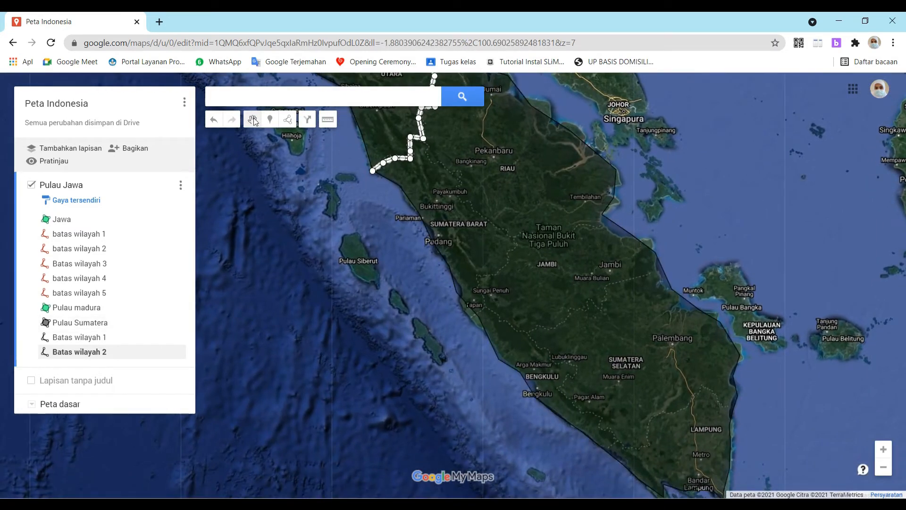
left_click(285, 121)
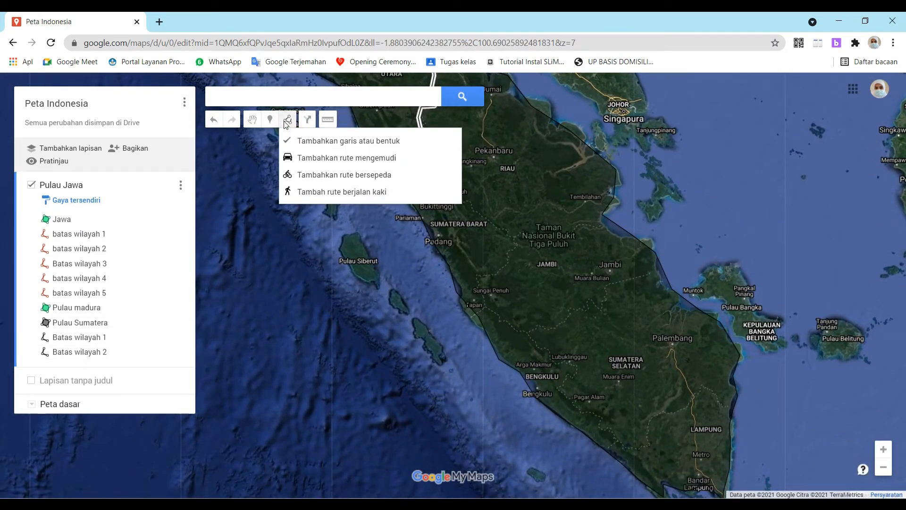
left_click(313, 140)
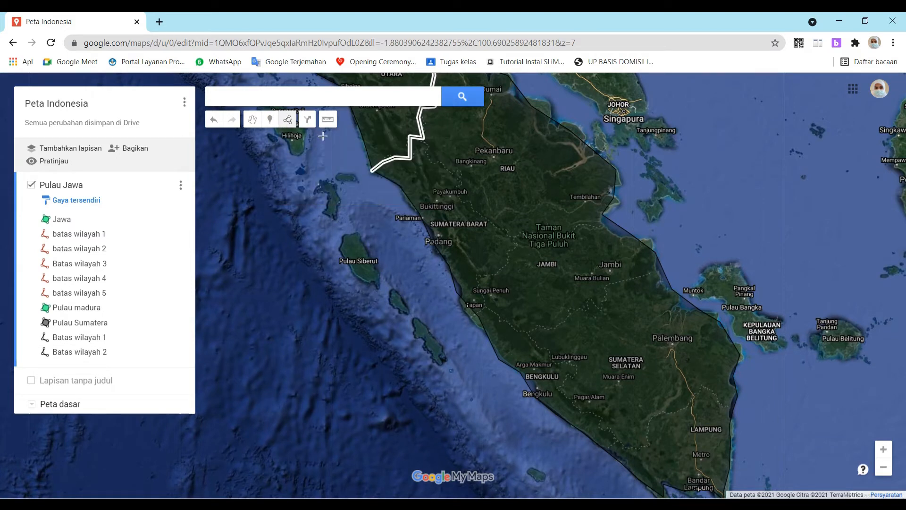
left_click(423, 138)
left_click(428, 154)
left_click(431, 161)
left_click(446, 164)
left_click(457, 170)
left_click(460, 180)
left_click(456, 193)
left_click(468, 202)
left_click(525, 234)
left_click(540, 232)
left_click(557, 237)
left_click(569, 233)
left_click(579, 221)
left_click(598, 224)
double_click(607, 217)
Name the Riau border line "batas wilayah 3", save it and close its info window
type("batas wilayah 3")
left_click(421, 202)
left_click(548, 243)
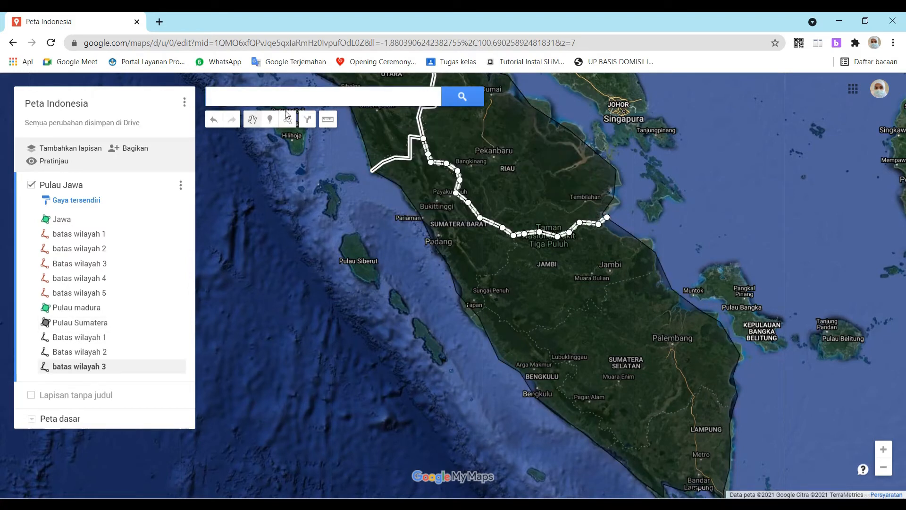
Draw a line along the Sumatera Barat–Jambi border, from the batas wilayah 3 line to the west coast
left_click(513, 235)
left_click(513, 246)
left_click(508, 253)
left_click(508, 262)
left_click(497, 272)
left_click(484, 277)
left_click(477, 278)
left_click(479, 293)
left_click(475, 312)
double_click(479, 316)
Name the Sumatera Barat–Jambi border line "batas wilayah 4", save it and close its info window
type("b")
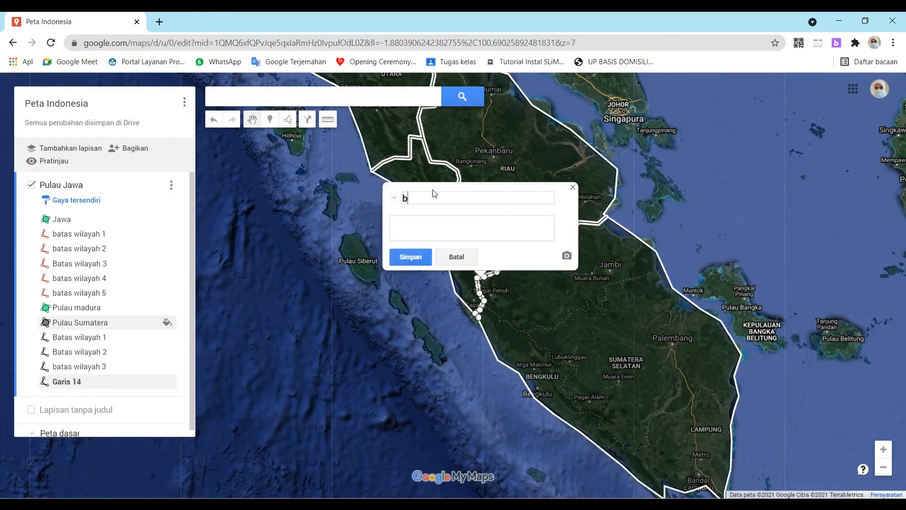
type("atas wilayah 4")
left_click(424, 257)
left_click(572, 187)
Draw a line along Jambi's southern border, from the east coast to the batas wilayah 4 line near the west coast
left_click(287, 119)
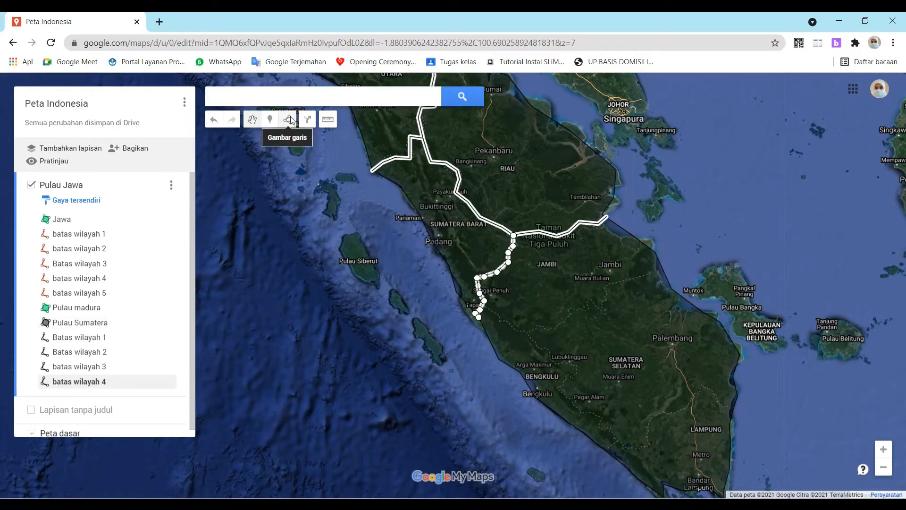
left_click(659, 271)
left_click(643, 276)
left_click(616, 283)
left_click(603, 306)
left_click(584, 309)
left_click(561, 323)
left_click(550, 329)
left_click(530, 332)
left_click(515, 328)
left_click(498, 319)
double_click(489, 310)
Name Jambi's southern border line "batas wilayah 5", save it and close its info window
type("batas wilayah 5")
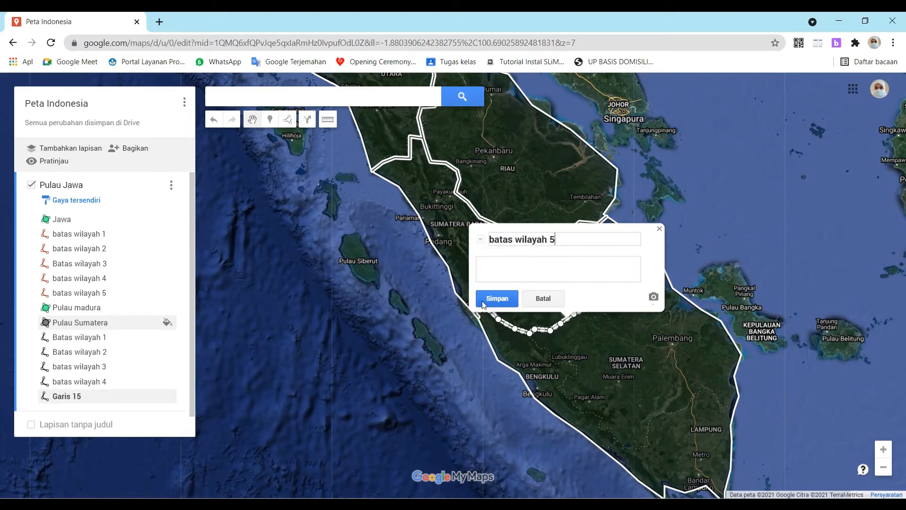
left_click(482, 301)
left_click(391, 226)
Draw a line along Bengkulu's eastern border, from the batas wilayah 5 line south to the west coast
left_click(287, 119)
left_click(311, 140)
left_click(530, 333)
left_click(538, 345)
left_click(554, 352)
left_click(571, 365)
left_click(576, 372)
left_click(571, 378)
left_click(561, 380)
left_click(562, 395)
left_click(578, 403)
left_click(580, 412)
left_click(592, 413)
left_click(600, 419)
left_click(609, 430)
left_click(617, 441)
double_click(609, 448)
Name the Bengkulu border line "Batas wilayah 6", save it and close its info window
type("Batas wilayah")
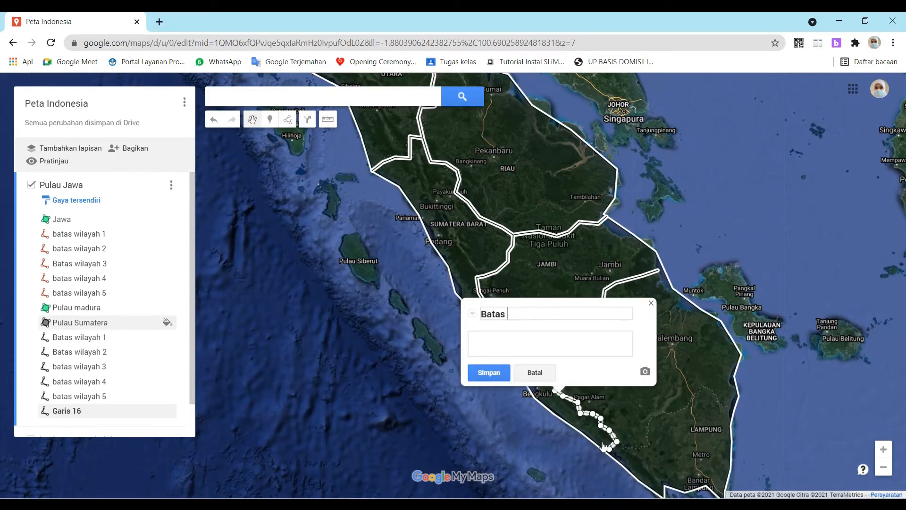
left_click(492, 373)
left_click(651, 304)
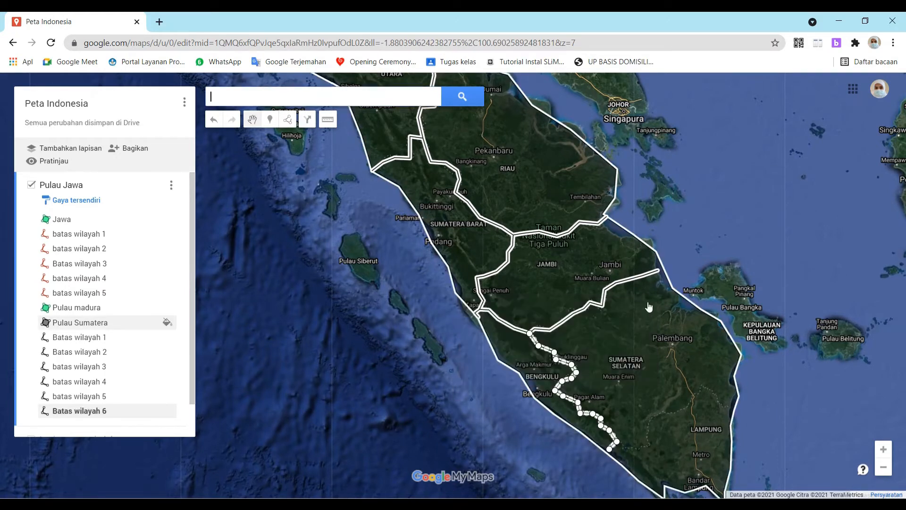
Draw a line along the Sumatera Selatan–Lampung border, from the east coast to the Batas wilayah 6 line
left_click(289, 121)
left_click(311, 140)
left_click(732, 405)
left_click(721, 401)
left_click(713, 392)
left_click(702, 387)
left_click(694, 399)
left_click(678, 412)
left_click(664, 413)
left_click(654, 420)
double_click(618, 443)
Name the Lampung border line "Batas wilayah 7", save it and close its info window
type("Batas wilayah 7")
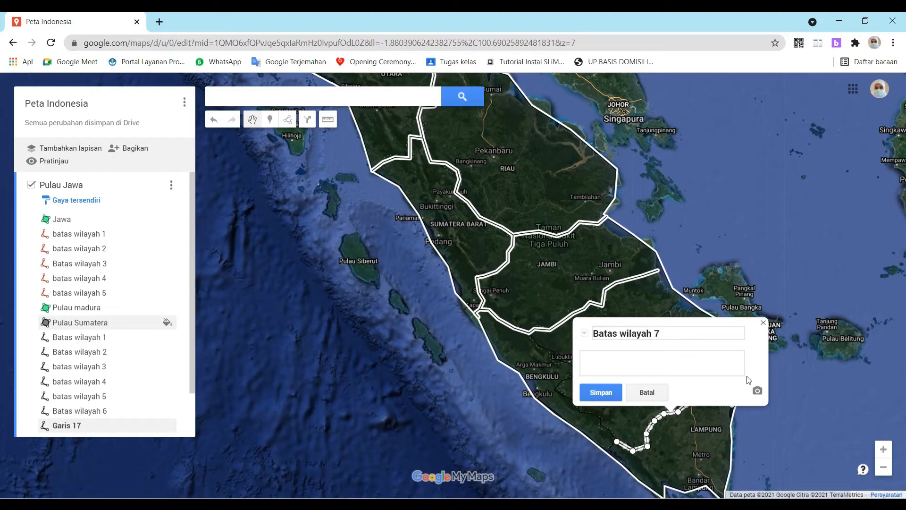
left_click(606, 391)
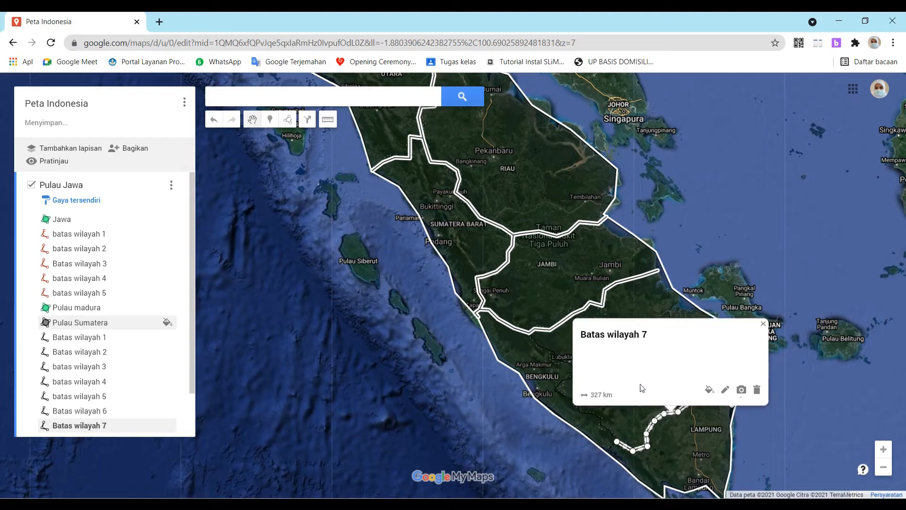
left_click(763, 324)
left_click_drag(770, 223, 588, 240)
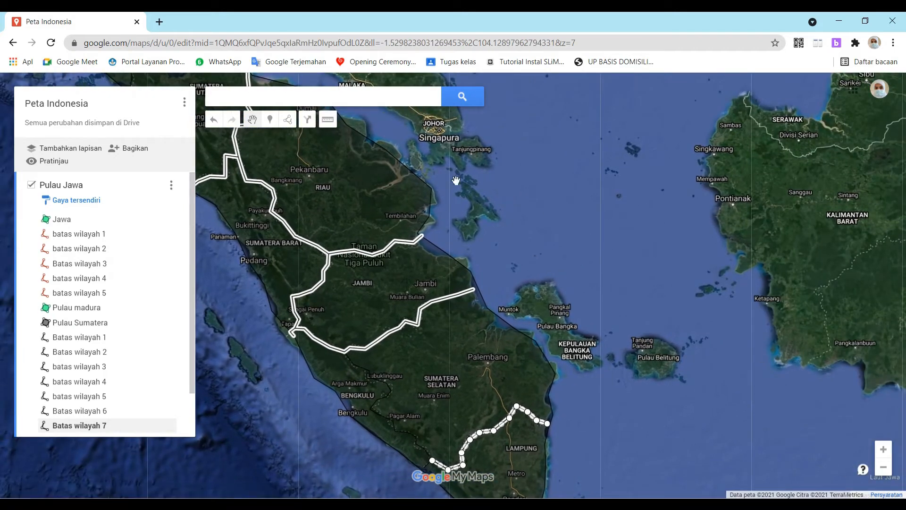
left_click(288, 119)
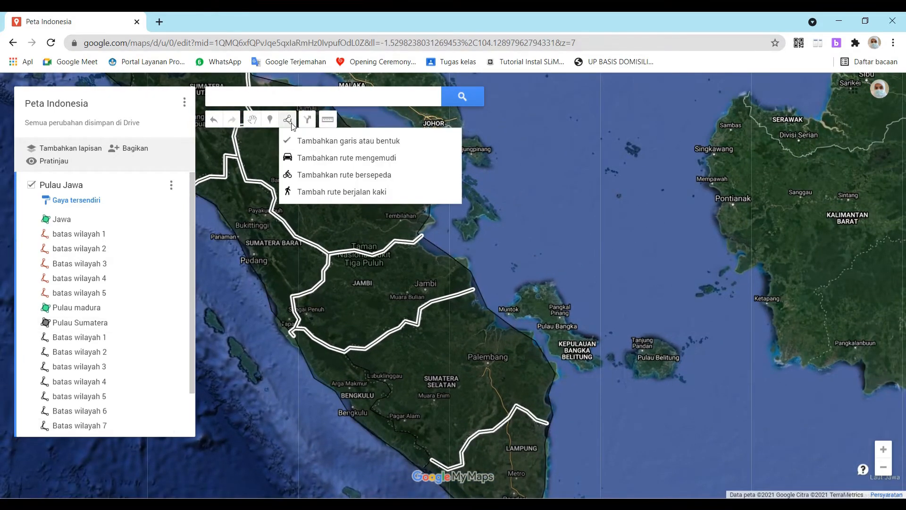
left_click(311, 141)
left_click(550, 281)
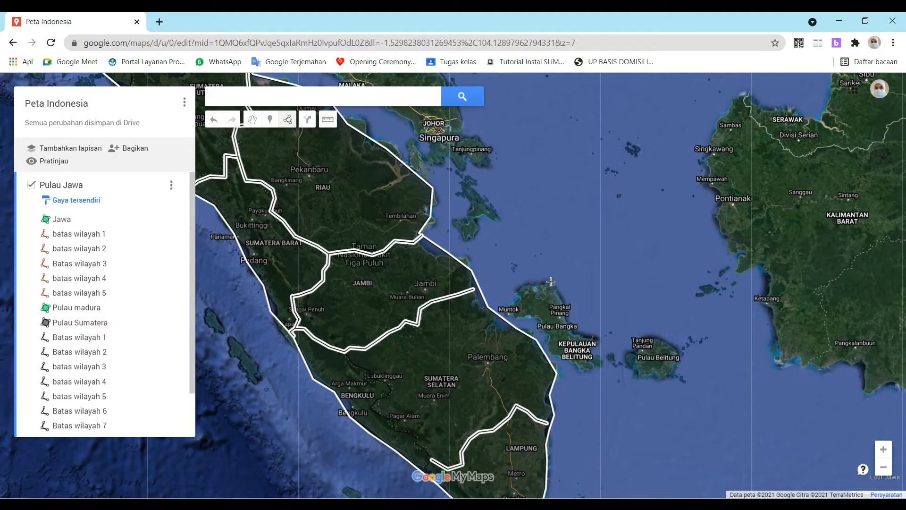
left_click(559, 294)
left_click(563, 316)
left_click(570, 327)
left_click(579, 336)
left_click(591, 338)
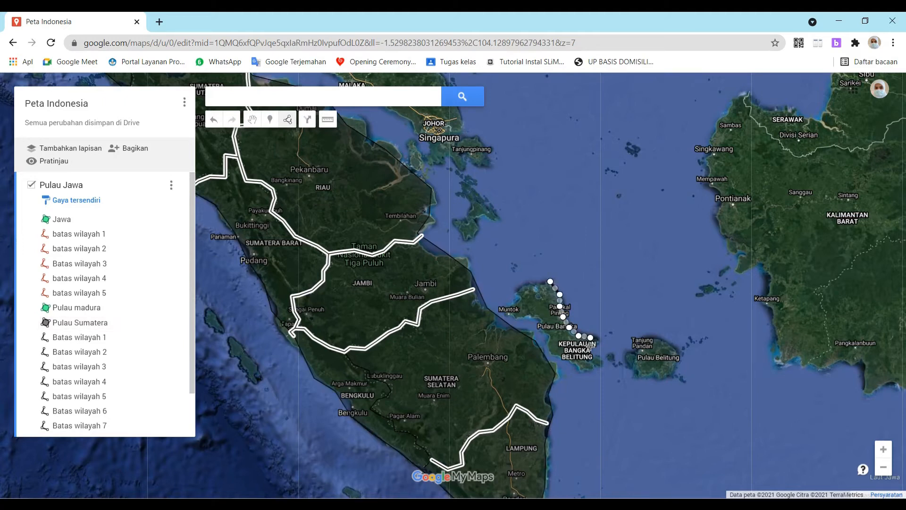
left_click(592, 356)
left_click(600, 360)
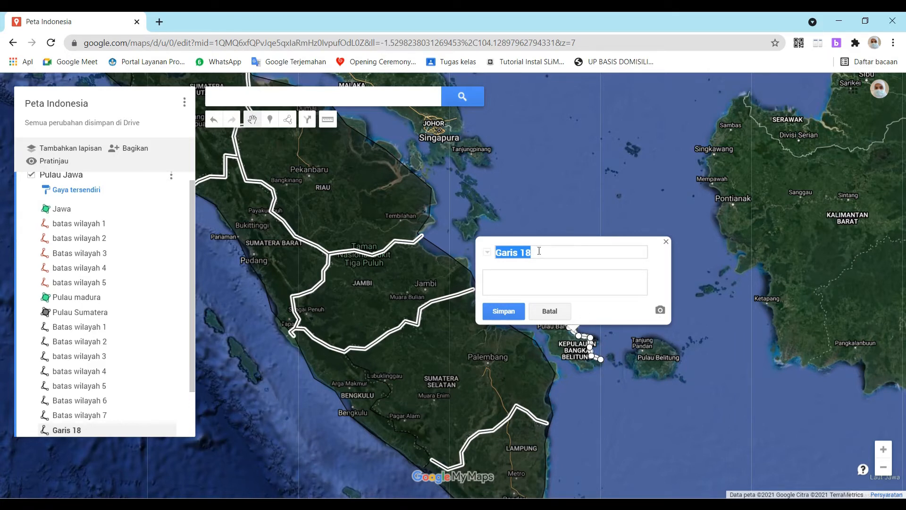
left_click(550, 314)
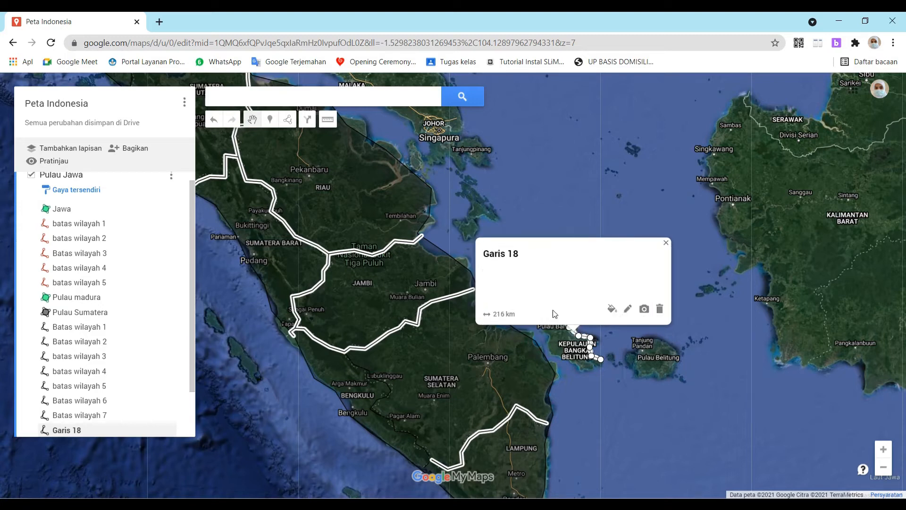
left_click(661, 309)
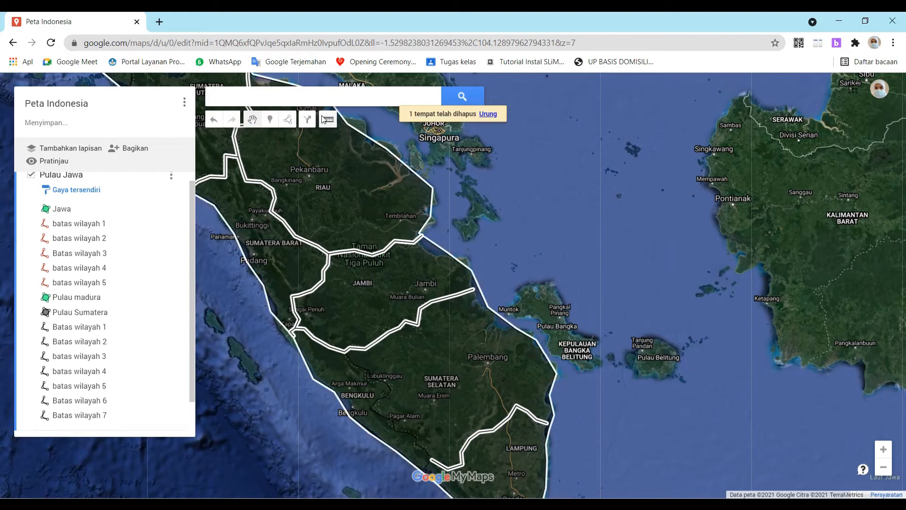
Draw a closed polygon around the coastline of Pulau Bangka, starting and ending at its northern tip
left_click(289, 121)
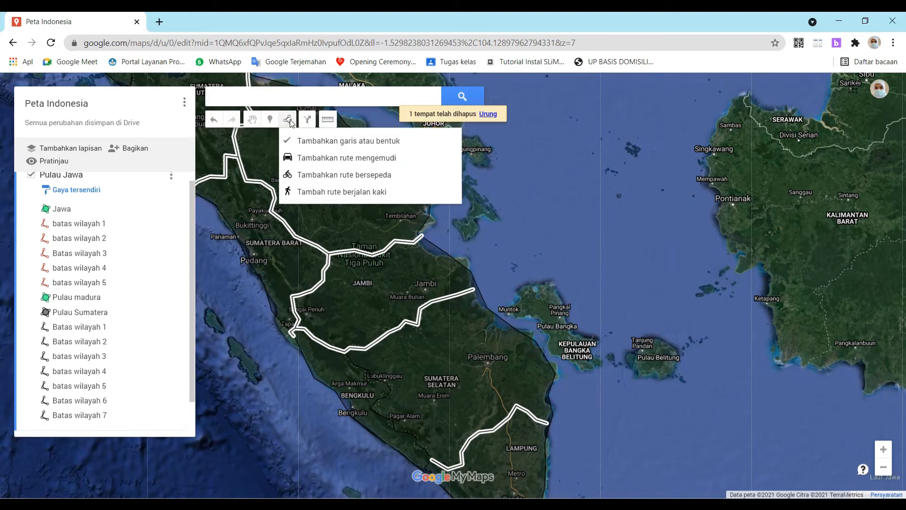
left_click(315, 141)
left_click(548, 281)
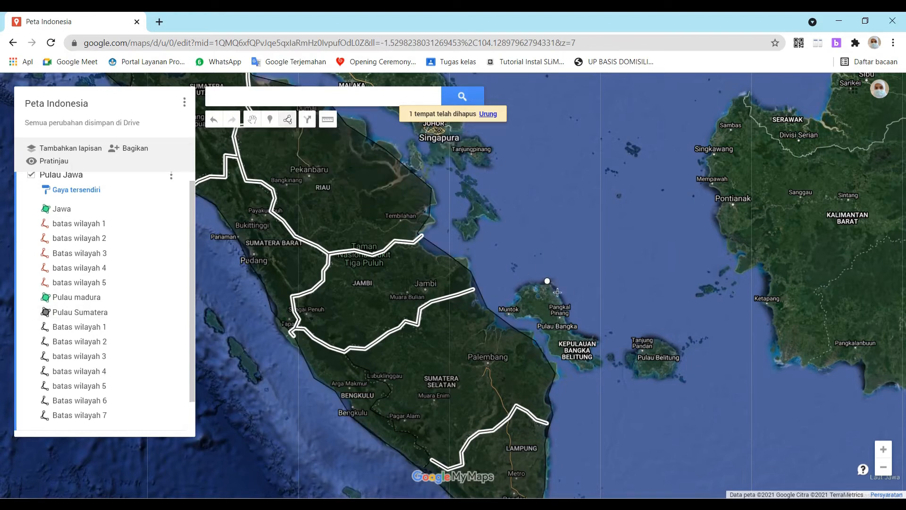
left_click(567, 321)
left_click(577, 331)
left_click(593, 341)
left_click(588, 350)
left_click(596, 357)
left_click(596, 365)
left_click(571, 364)
left_click(555, 352)
left_click(548, 335)
left_click(540, 317)
left_click(522, 316)
left_click(508, 317)
left_click(504, 307)
left_click(546, 280)
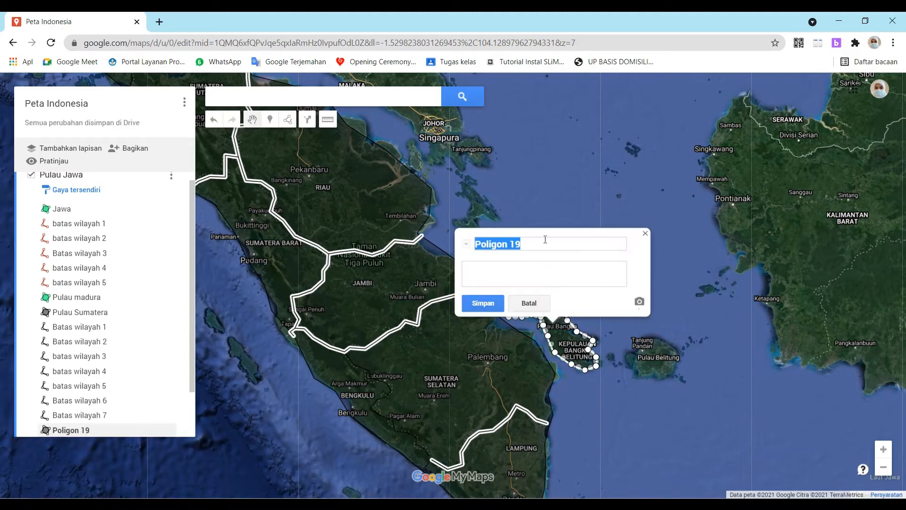
Name the Pulau Bangka polygon "Kepulauan bangka belitung" and close its info window
key("BackSpace")
type("Kepulauan bangka belitung")
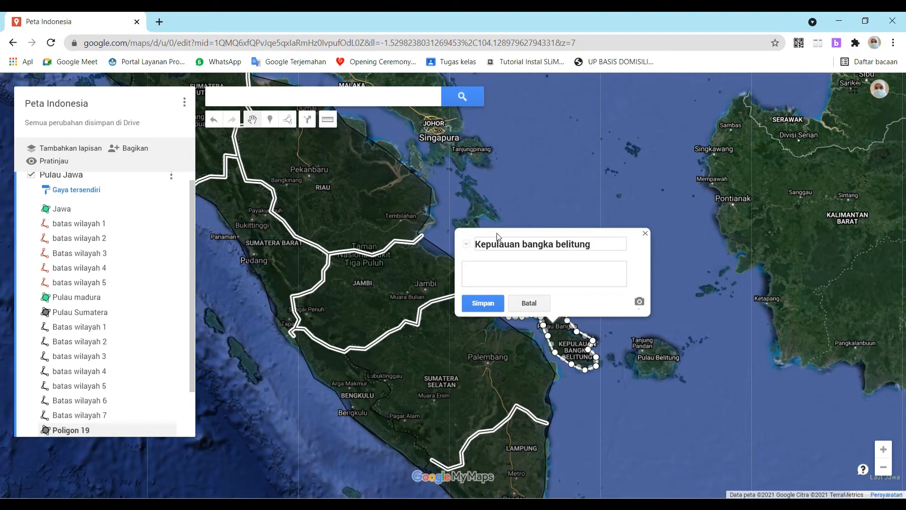
left_click(645, 234)
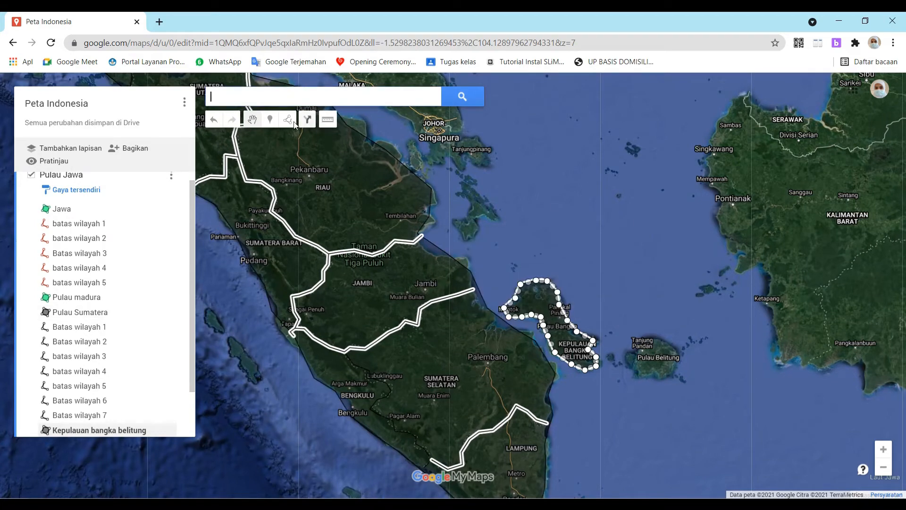
Draw a closed polygon around the coastline of Pulau Belitung
left_click(650, 338)
left_click(666, 340)
left_click(680, 352)
left_click(676, 366)
left_click(676, 376)
left_click(666, 379)
left_click(657, 374)
left_click(649, 374)
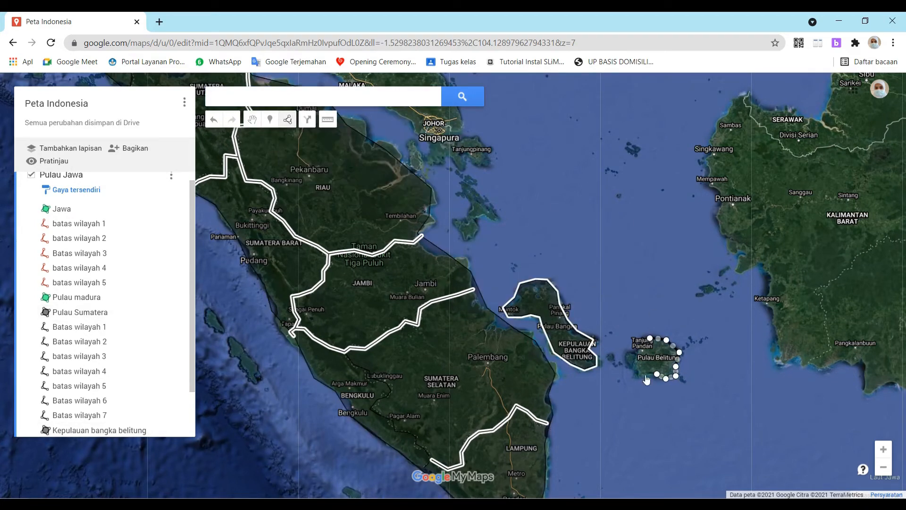
left_click(649, 338)
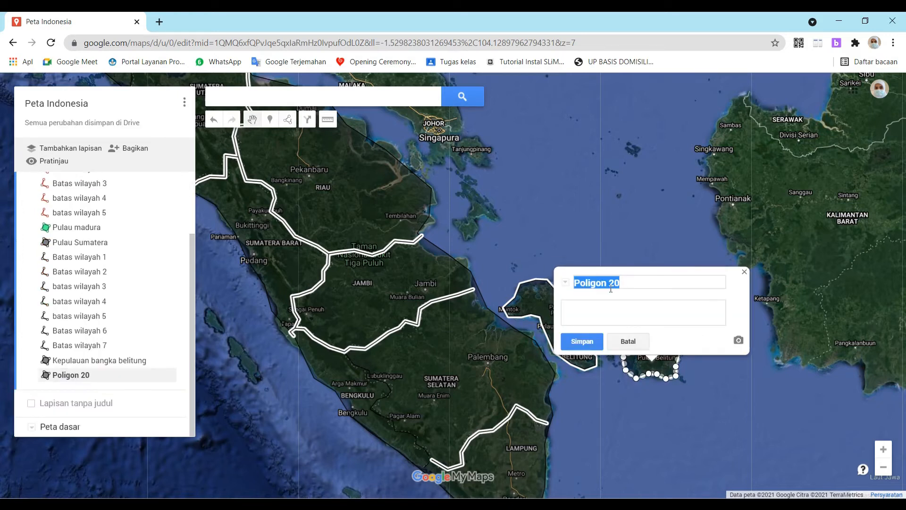
double_click(531, 280)
key("Delete")
left_click(771, 415)
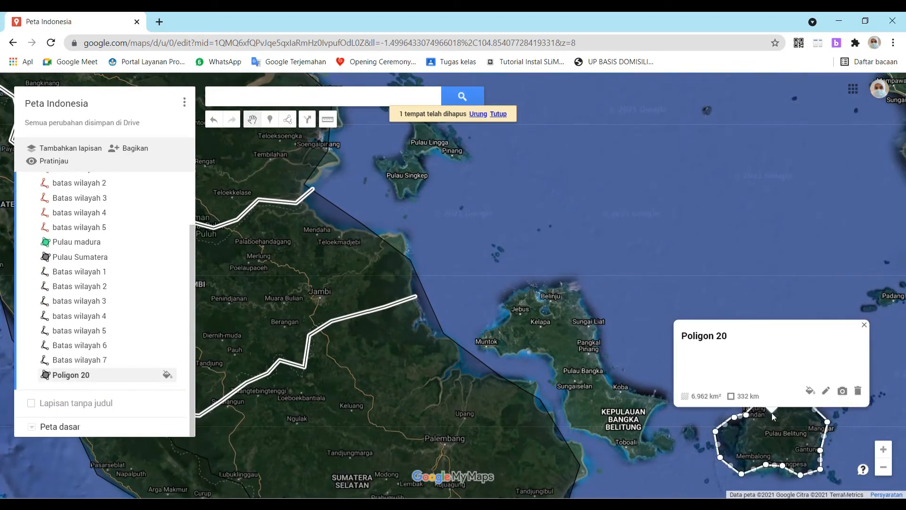
left_click(728, 196)
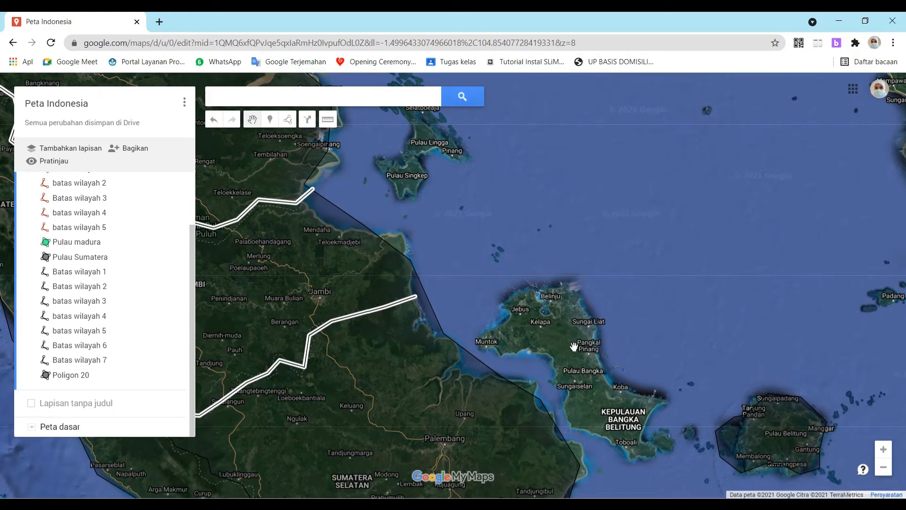
key("ctrl+z")
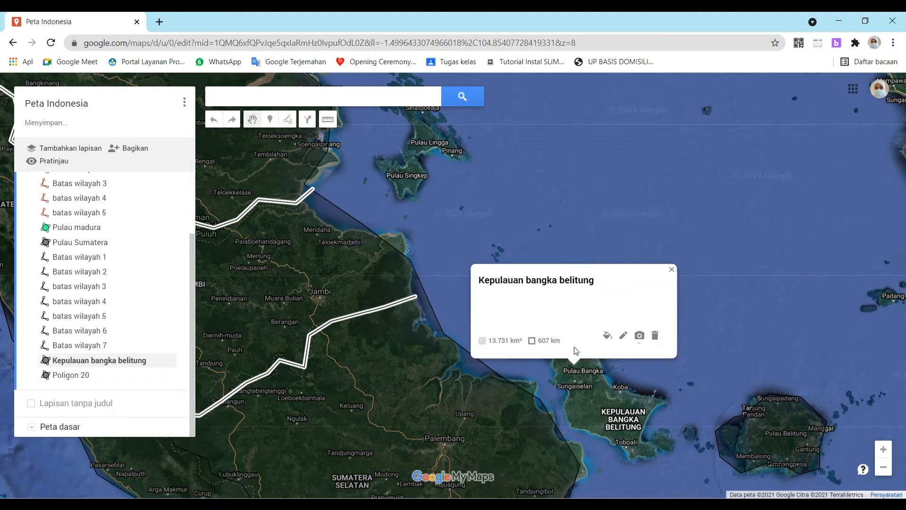
left_click(667, 276)
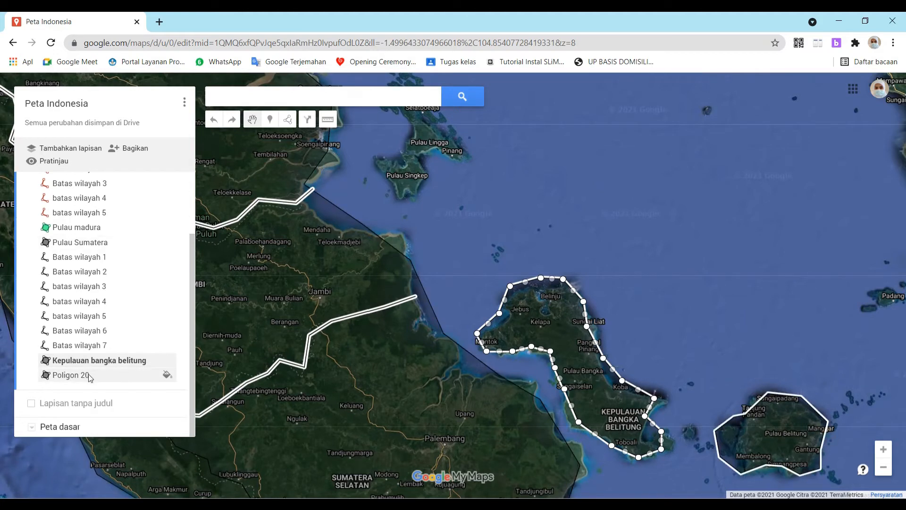
Rename the polygon around Belitung as "pulau belitung", save it and close its info window
left_click(71, 375)
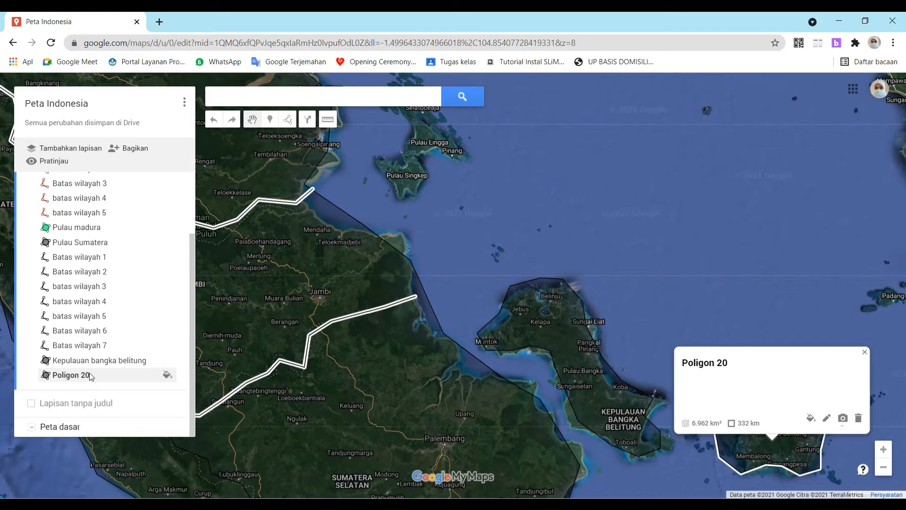
left_click(825, 419)
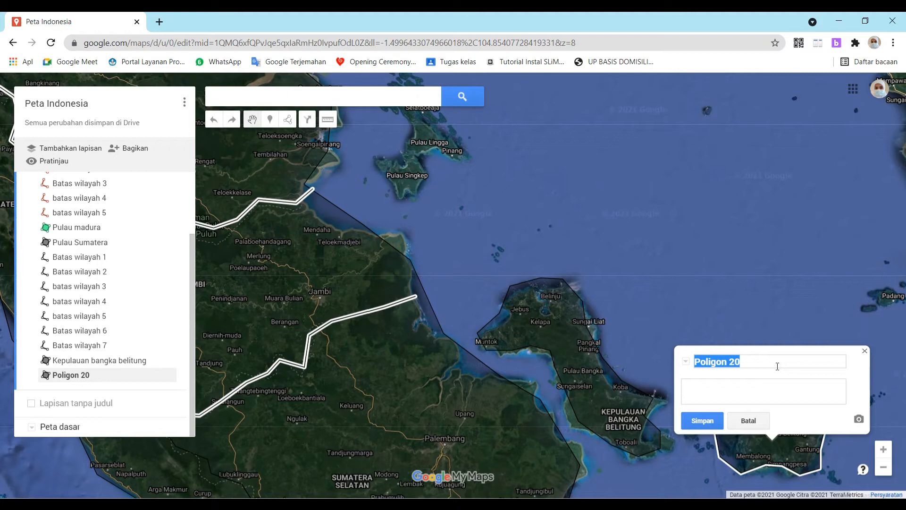
type("pulau belitung")
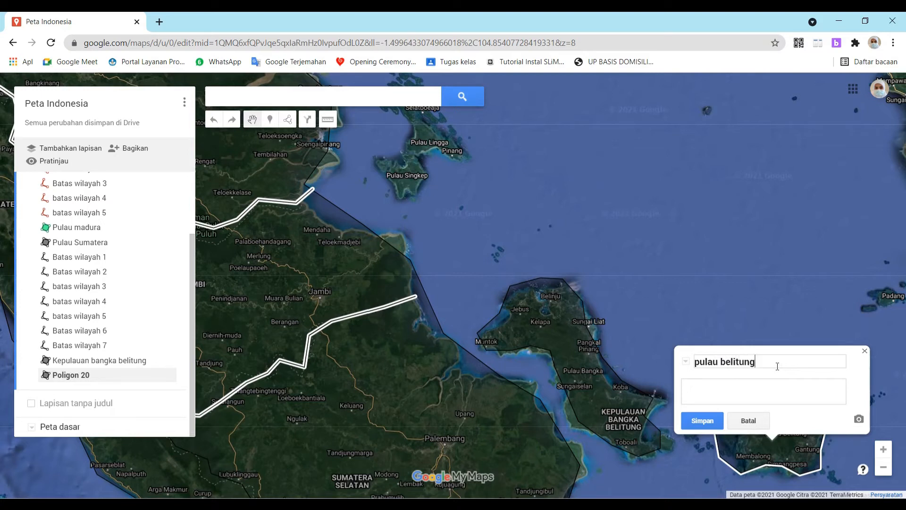
left_click(697, 424)
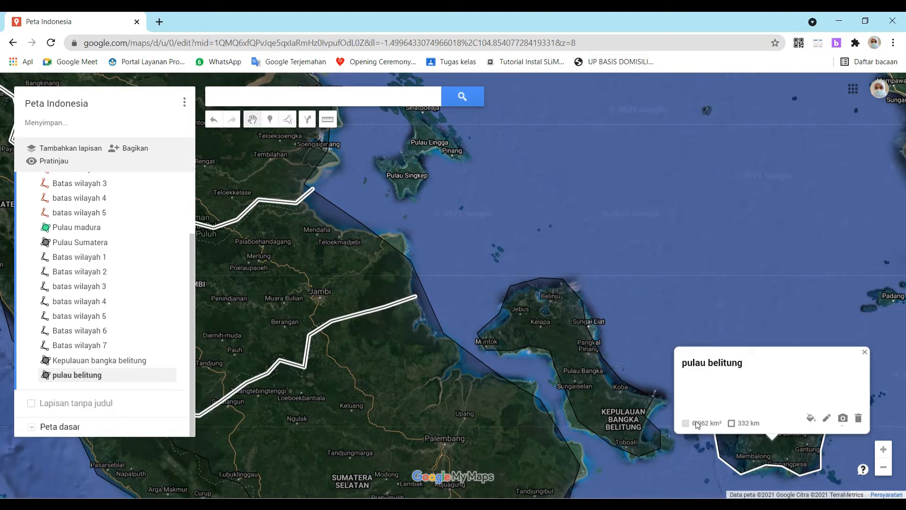
left_click(860, 351)
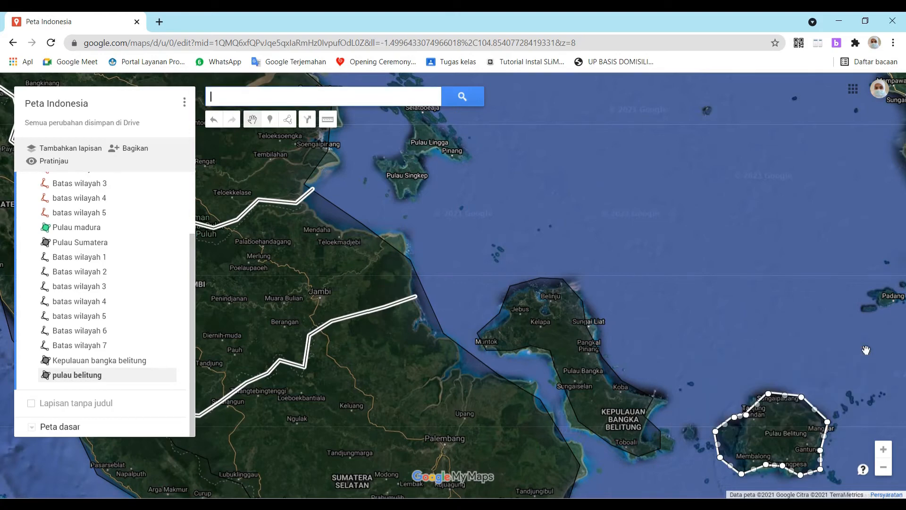
Set the colour of Sumatra's Batas wilayah 1 line to green, RGB (124, 179, 66)
left_click(883, 467)
left_click(883, 467)
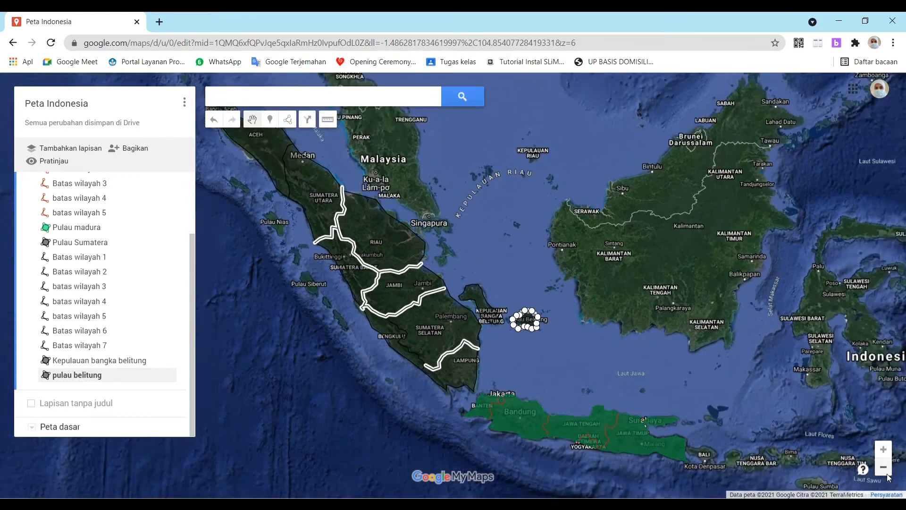
left_click(887, 474)
left_click(458, 242)
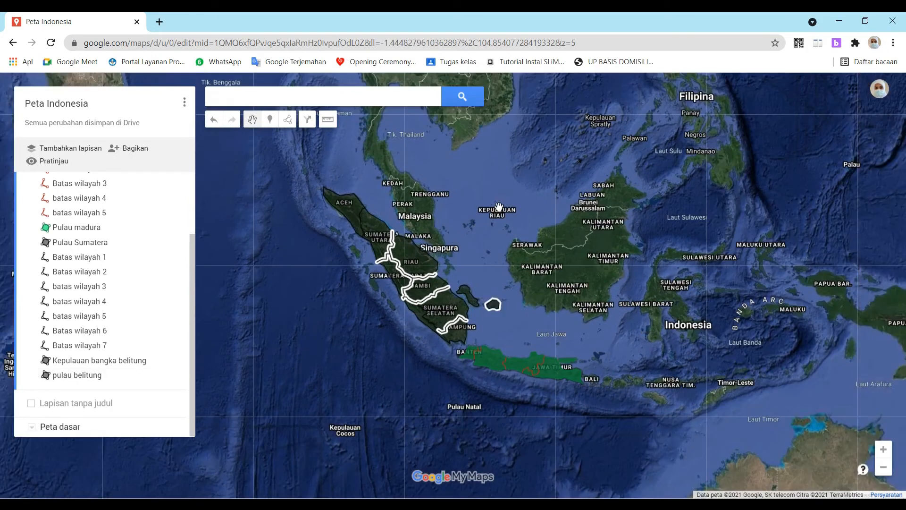
left_click(89, 260)
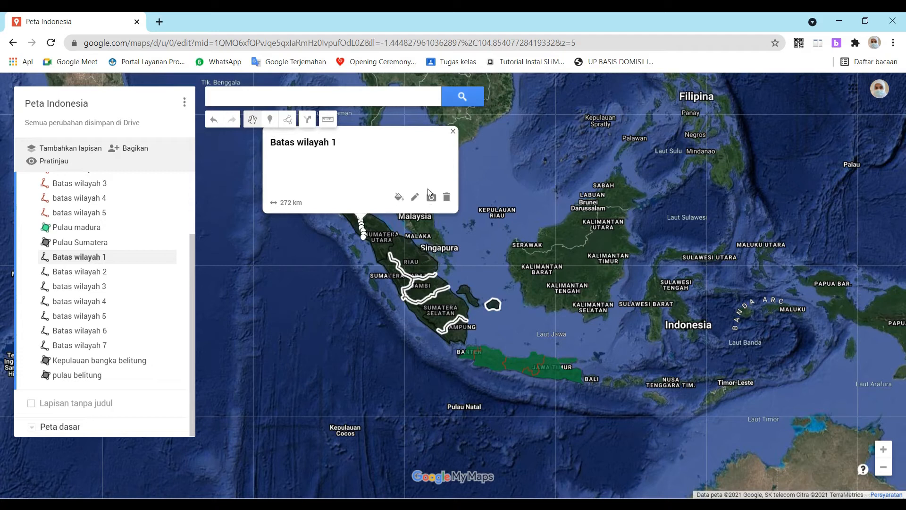
left_click(399, 198)
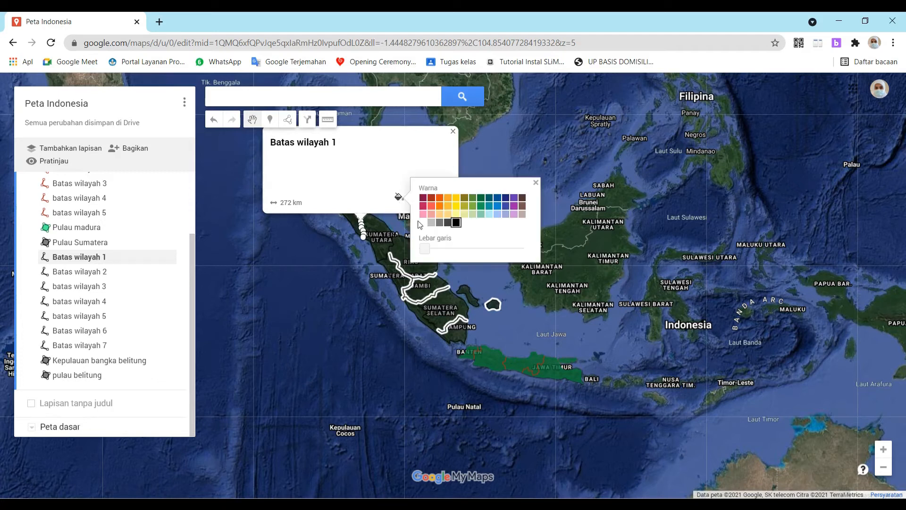
left_click(470, 202)
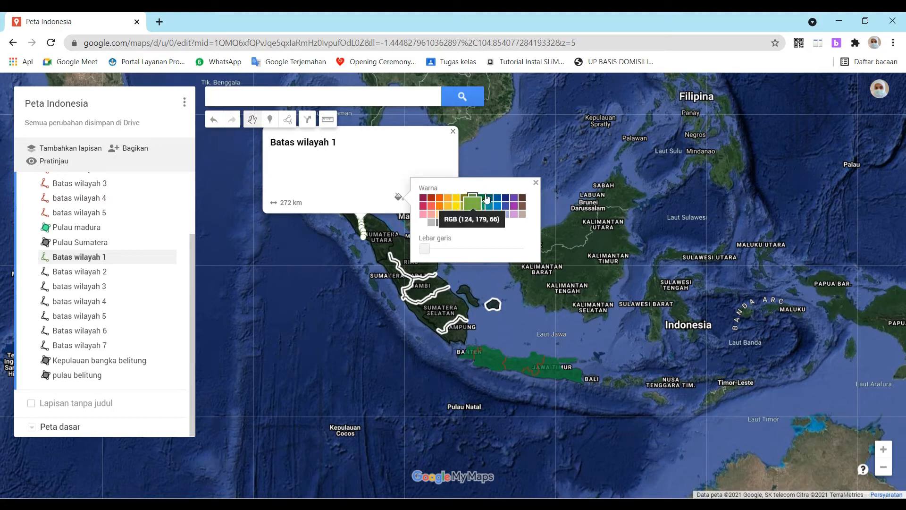
Fill the Pulau Sumatera polygon with dark green, raise its transparency to about 40% of the slider range, and close its info window
left_click(536, 180)
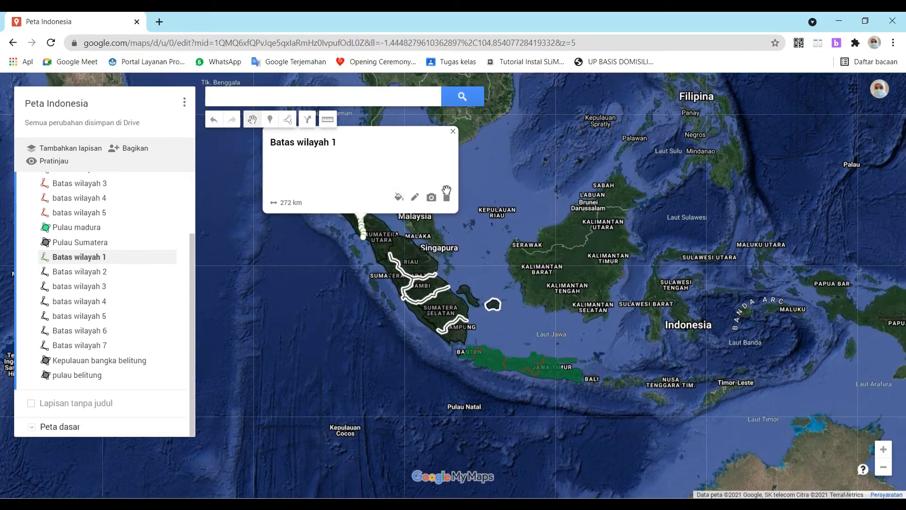
left_click(106, 243)
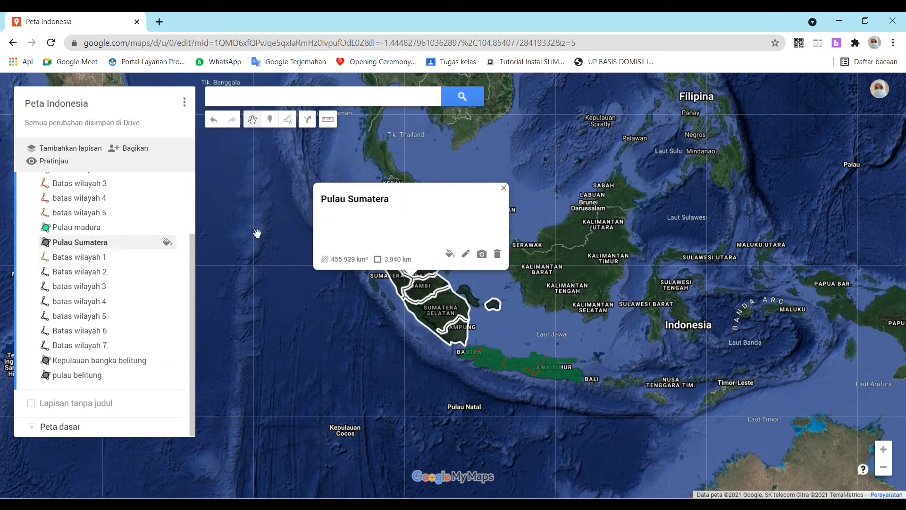
left_click(453, 257)
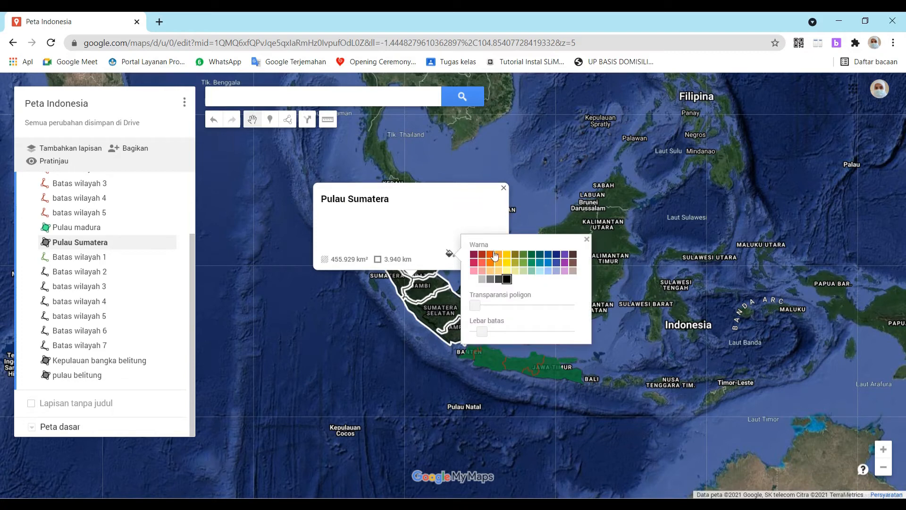
left_click(536, 255)
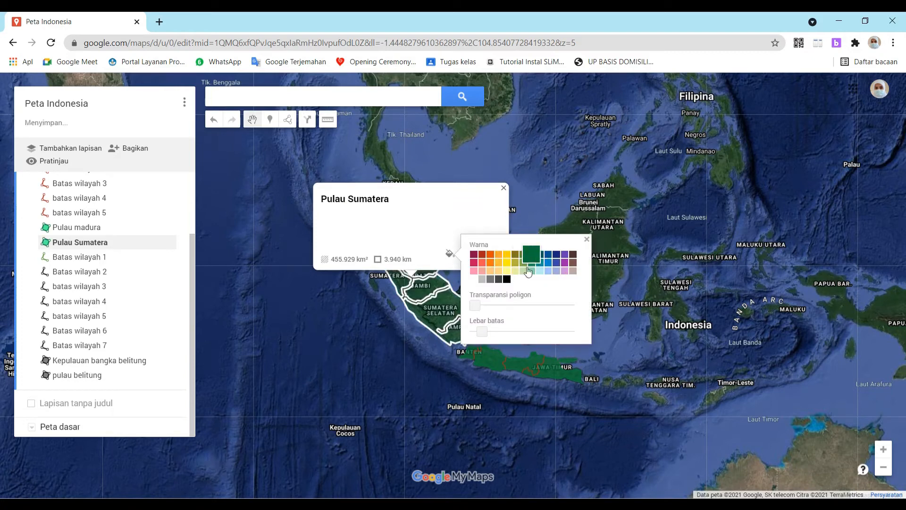
left_click_drag(479, 306, 511, 307)
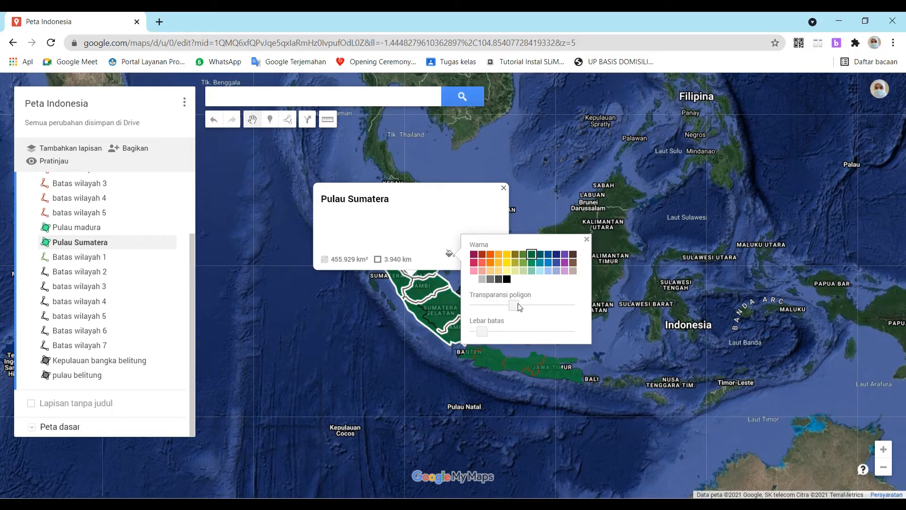
left_click_drag(518, 303, 519, 303)
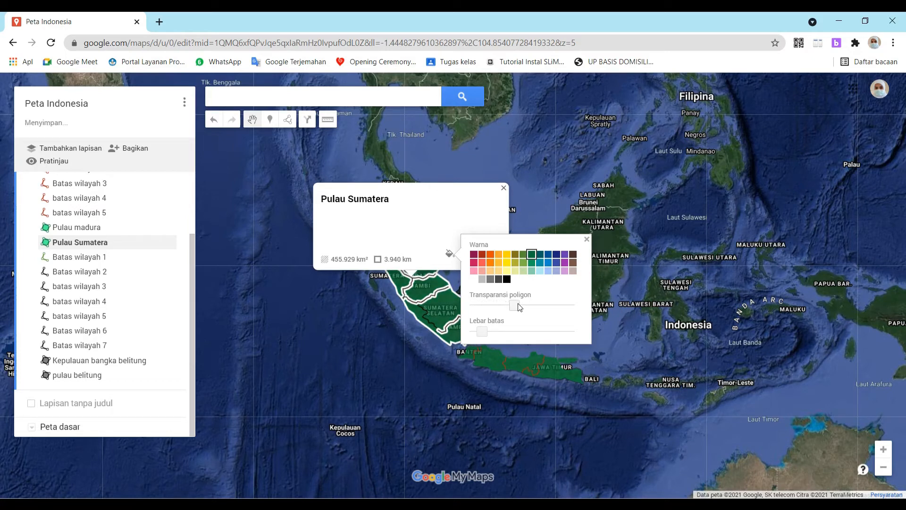
left_click(588, 239)
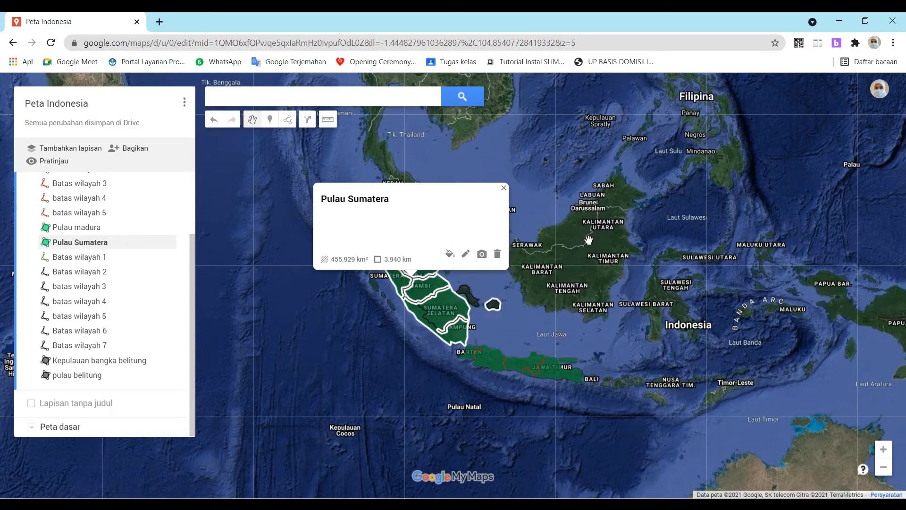
left_click(504, 189)
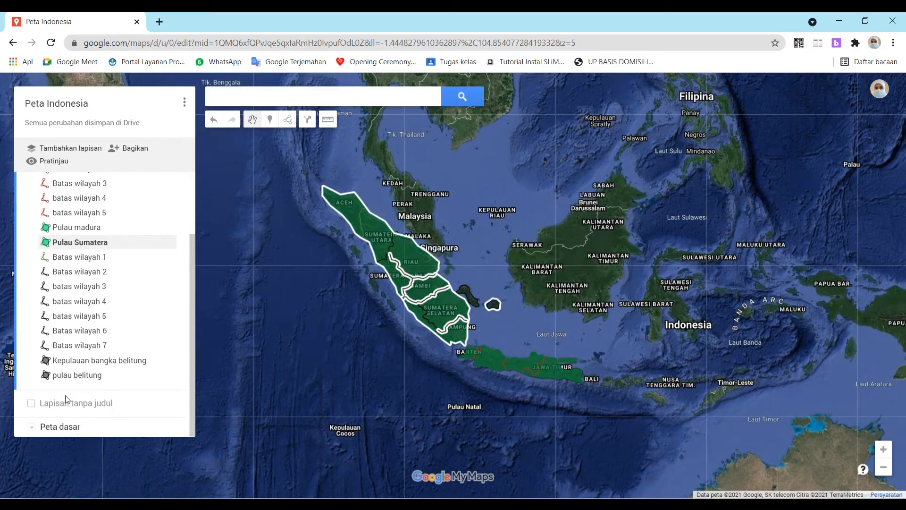
Switch the base map to the terrain style and set the Pulau Sumatera polygon's transparency to about a quarter of the slider range
left_click(31, 426)
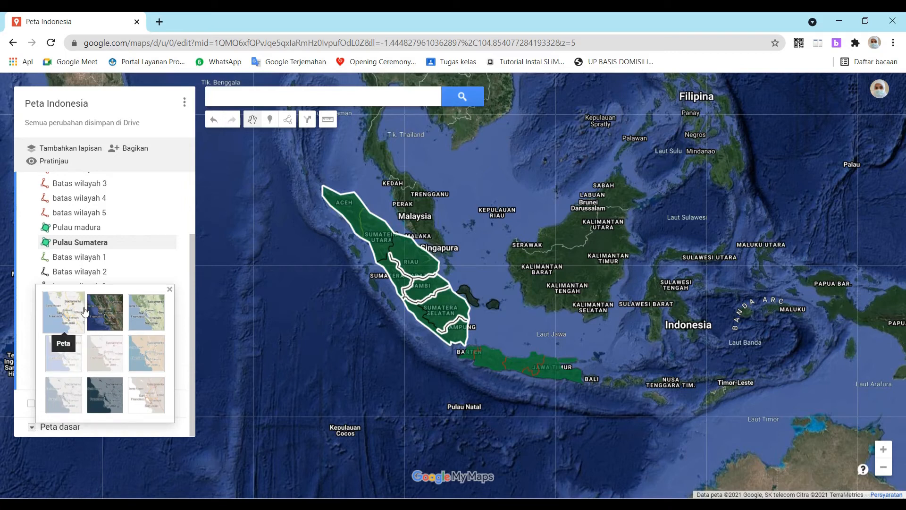
left_click(131, 311)
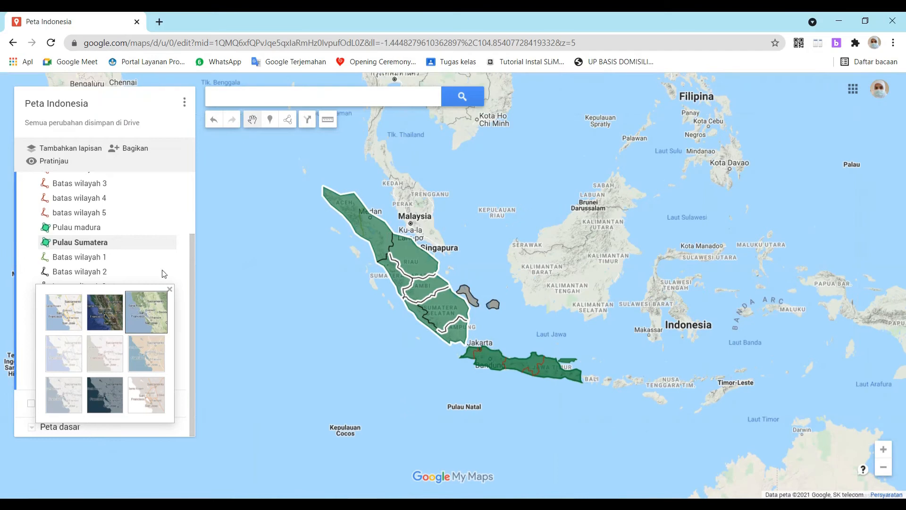
left_click(80, 242)
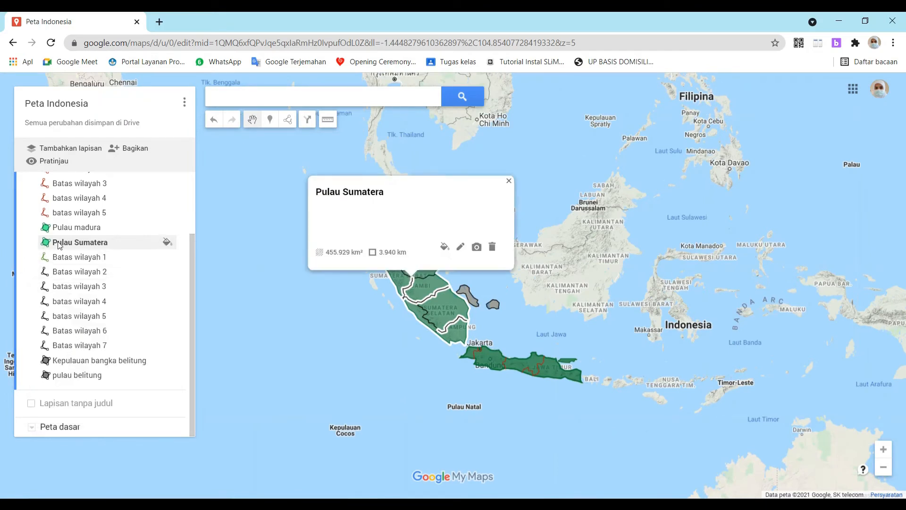
left_click(449, 254)
mouse_move(514, 308)
left_mouse_down()
mouse_move(539, 307)
mouse_move(527, 307)
left_mouse_up()
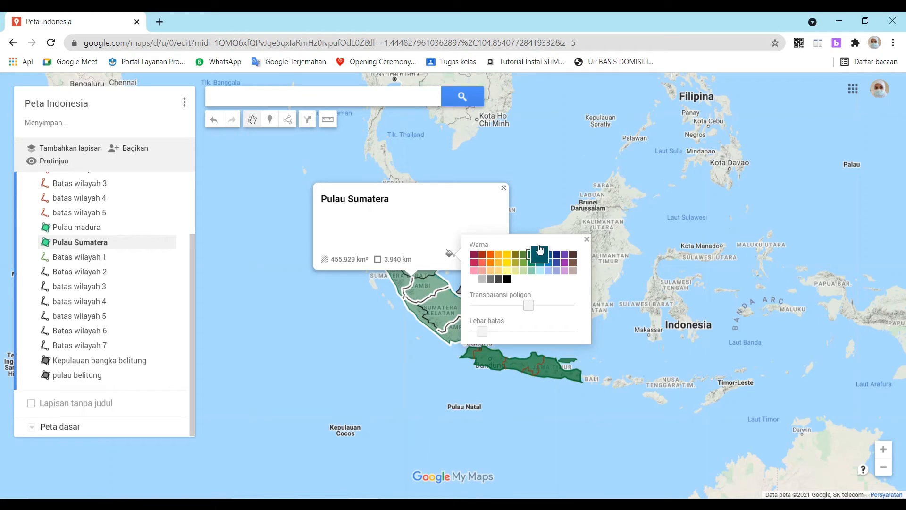
left_click_drag(529, 308, 498, 308)
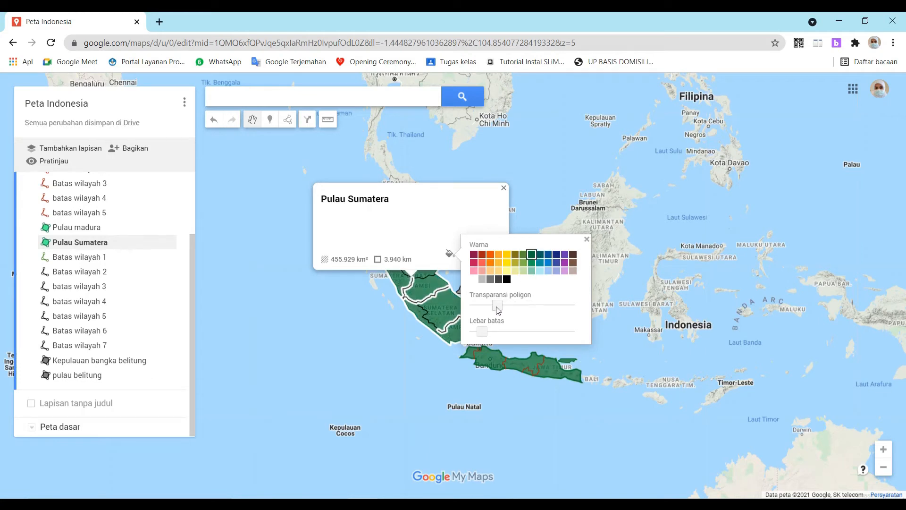
left_click(586, 240)
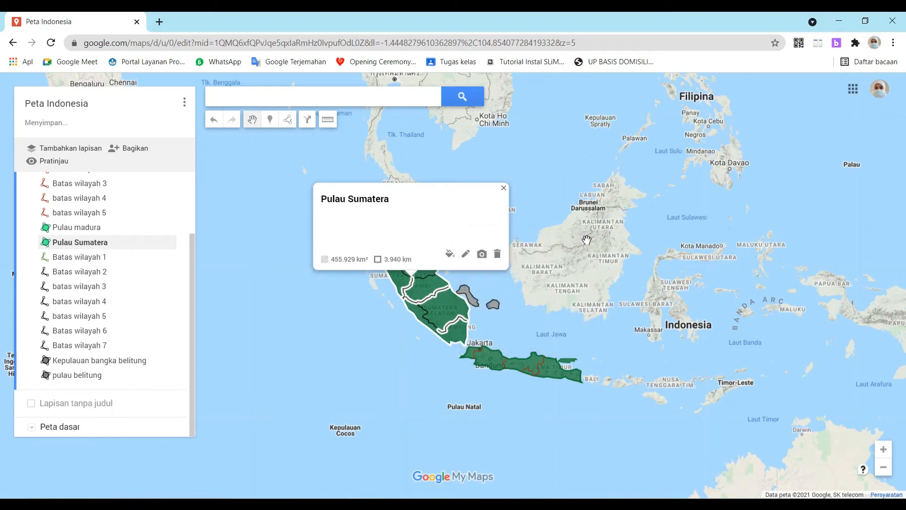
Set the colour of Sumatra's boundary lines Batas wilayah 1 and Batas wilayah 2 to dark red
left_click(45, 261)
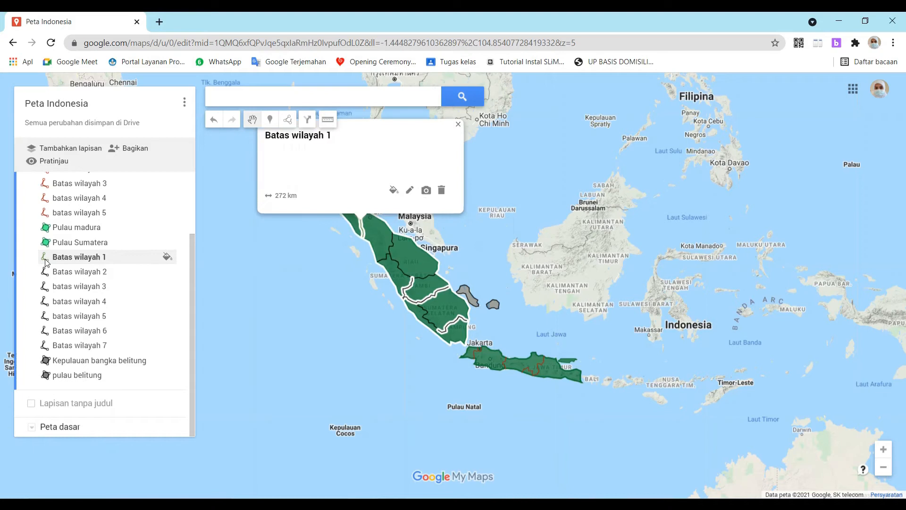
left_click(398, 197)
left_click(435, 201)
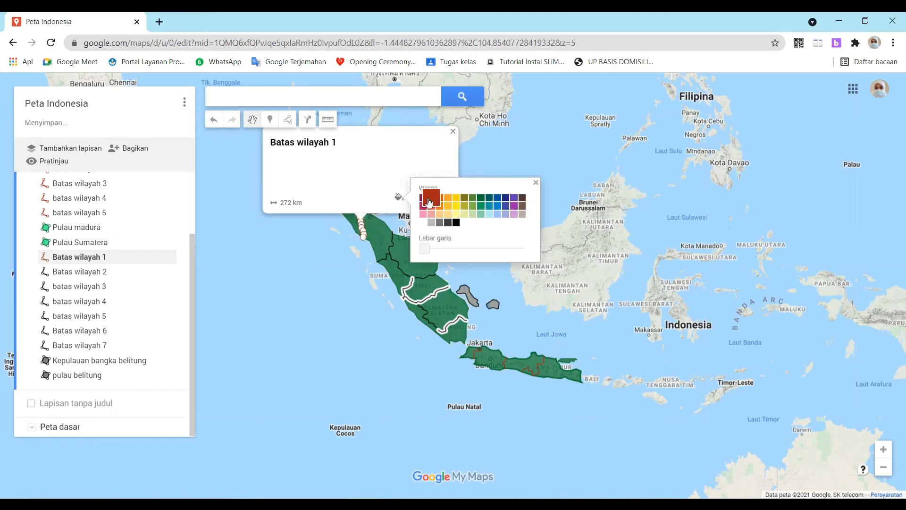
left_click(169, 270)
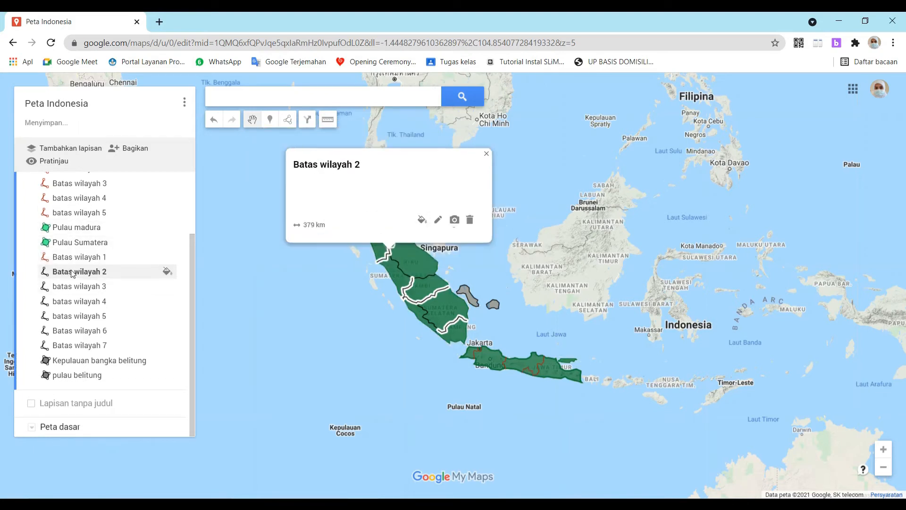
left_click(428, 227)
left_click(456, 228)
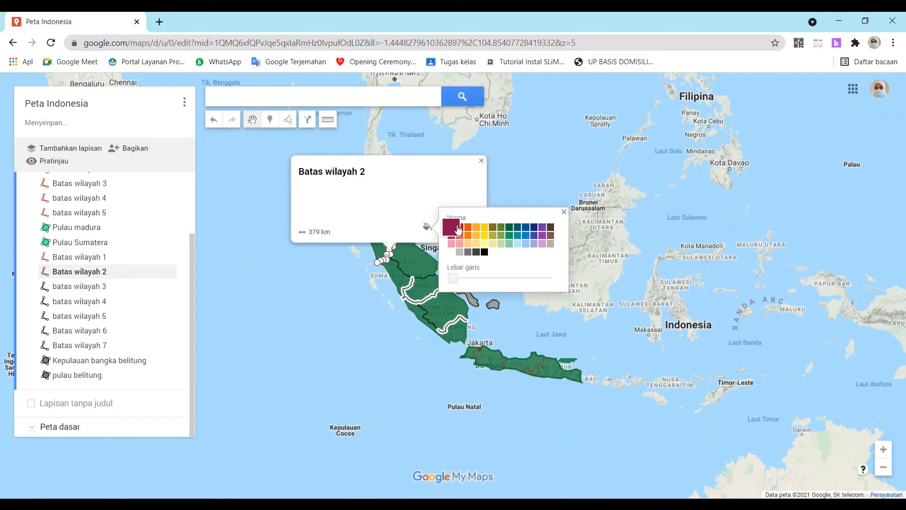
left_click(461, 228)
Recolour Sumatra's boundary lines batas wilayah 3 and batas wilayah 4 dark red
left_click(134, 285)
left_click(444, 252)
left_click(477, 254)
left_click(134, 301)
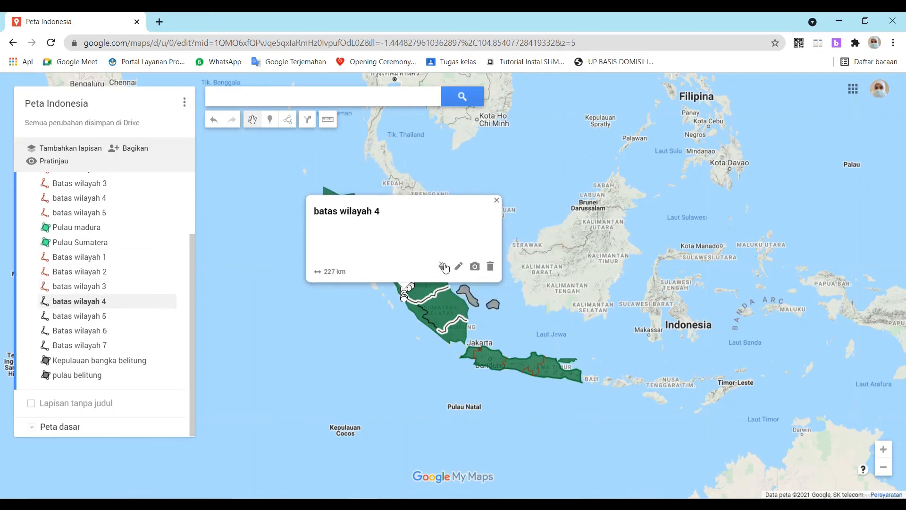
left_click(442, 267)
left_click(467, 267)
Recolour Sumatra's remaining boundary lines, batas wilayah 5, Batas wilayah 6 and Batas wilayah 7, dark red
left_click(160, 316)
left_click(463, 276)
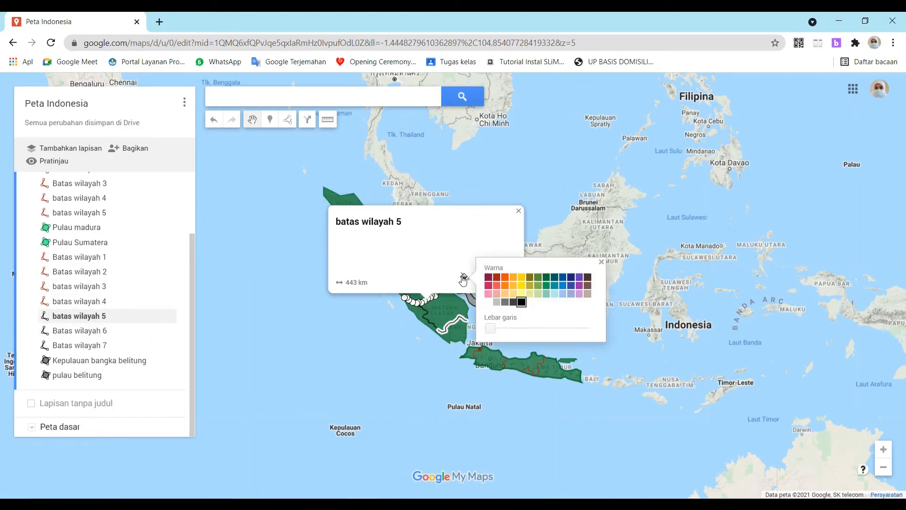
left_click(488, 277)
left_click(160, 331)
left_click(466, 302)
left_click(491, 301)
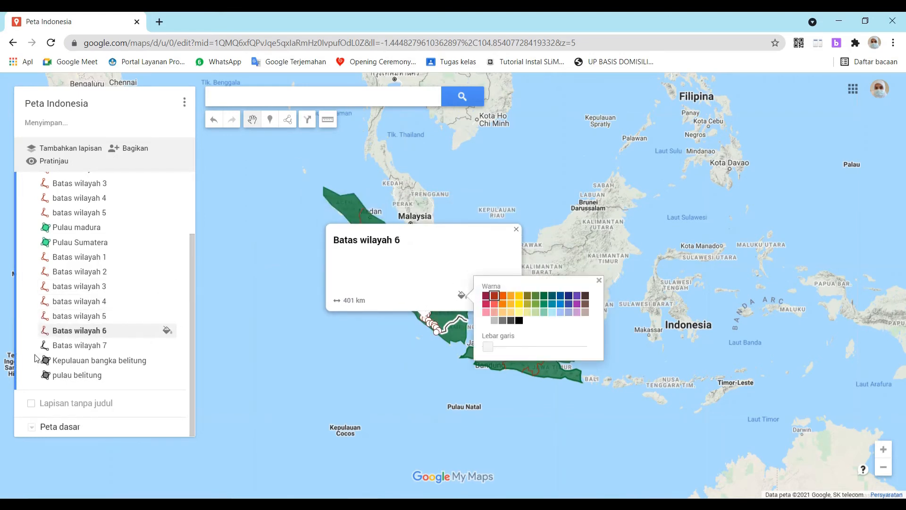
left_click(160, 345)
left_click(490, 300)
left_click(516, 300)
Fill the Kepulauan bangka belitung polygon with olive green and set its transparency to about a tenth of the slider range
left_click(118, 360)
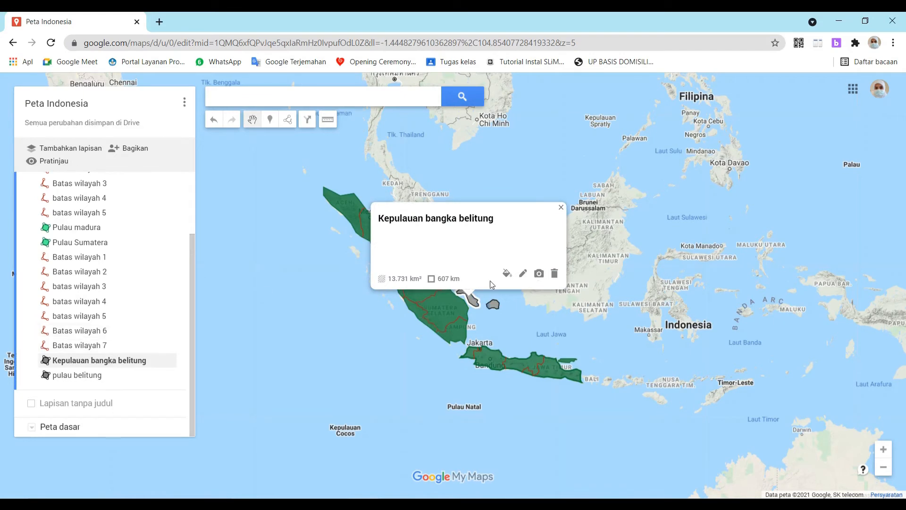
left_click(507, 276)
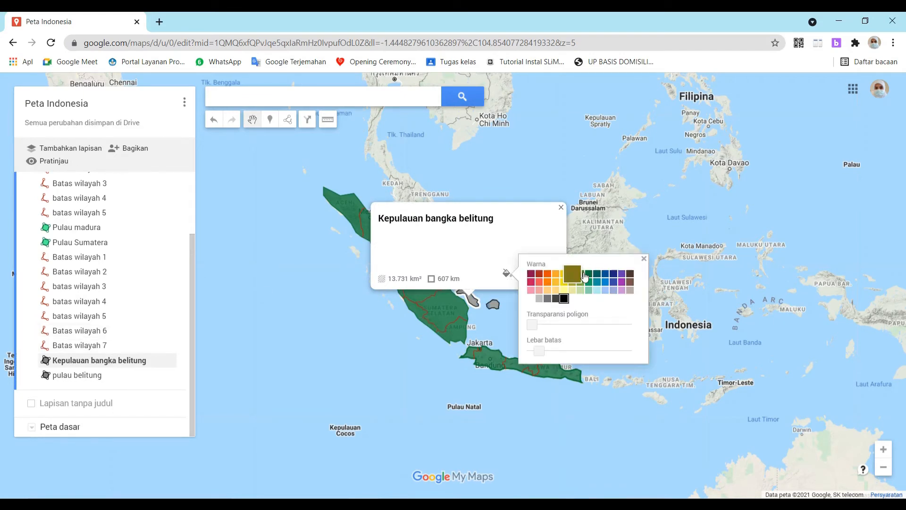
left_click(585, 277)
left_click_drag(533, 326, 538, 325)
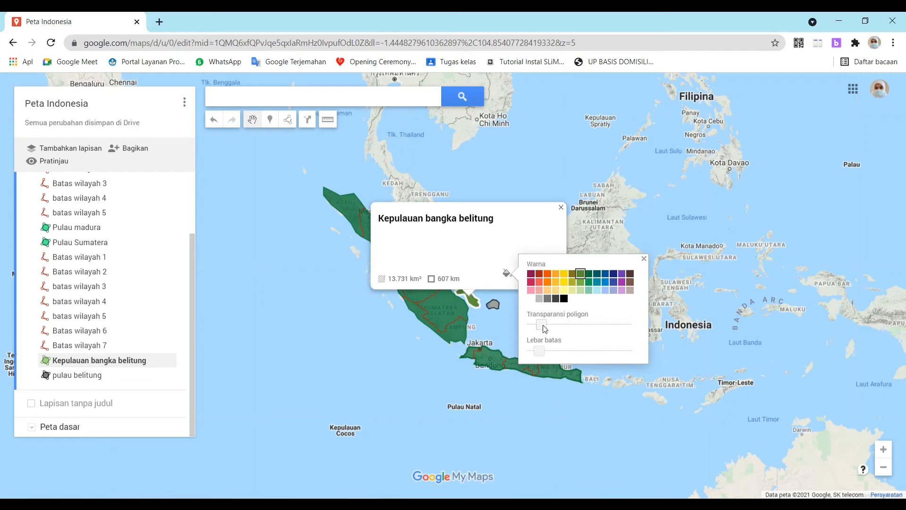
Fill the pulau belitung polygon with dark green and lower its transparency to about a quarter of the slider range
left_click(95, 374)
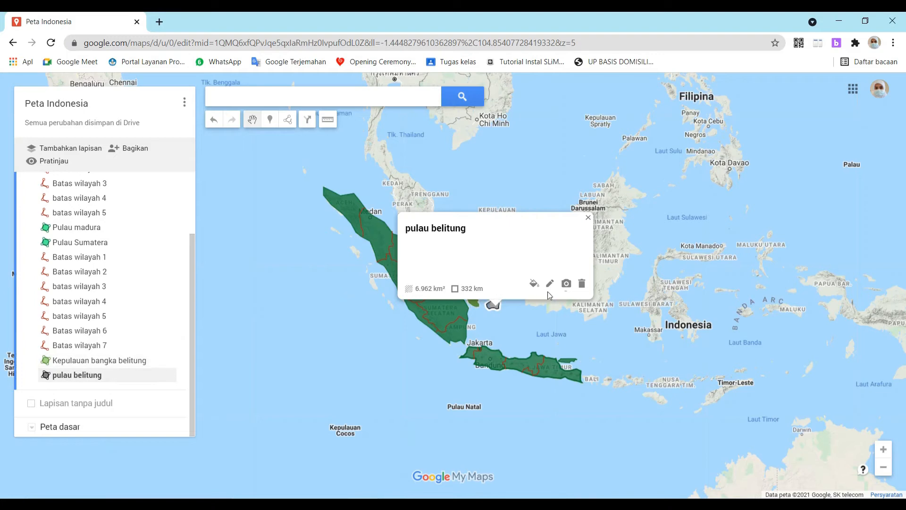
left_click(533, 283)
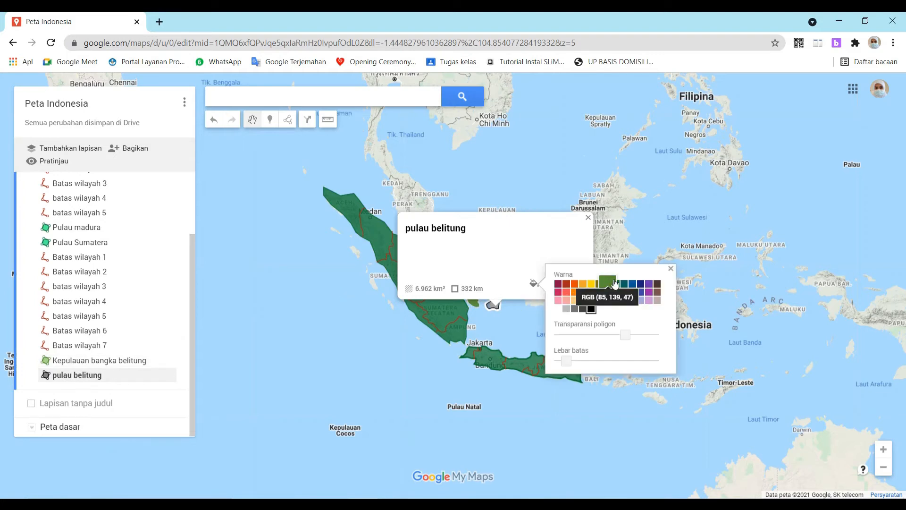
left_click(616, 283)
left_click_drag(625, 334, 584, 332)
Recolour the Kepulauan bangka belitung polygon dark green to match Sumatra and close its info window
left_click(473, 304)
left_click(509, 280)
left_click(592, 282)
left_click(508, 309)
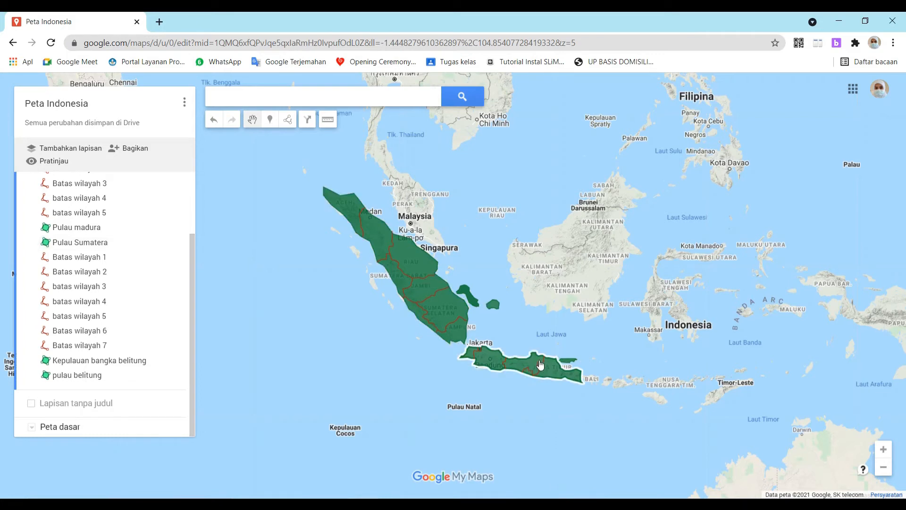
Draw a line from Tawau along Kalimantan's northern border, down its west coast and along the south coast to below Palangkaraya, keeping the default name
left_click_drag(642, 310, 519, 375)
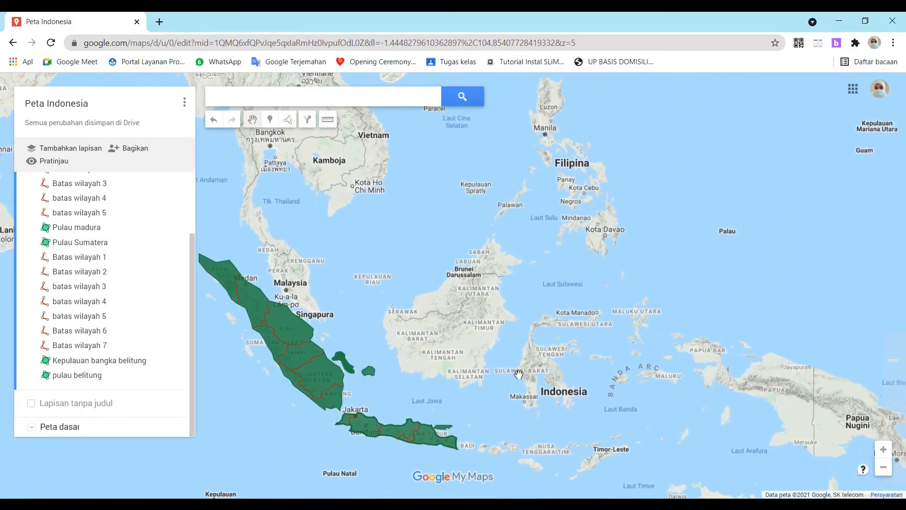
left_click(883, 449)
left_click_drag(557, 431, 563, 394)
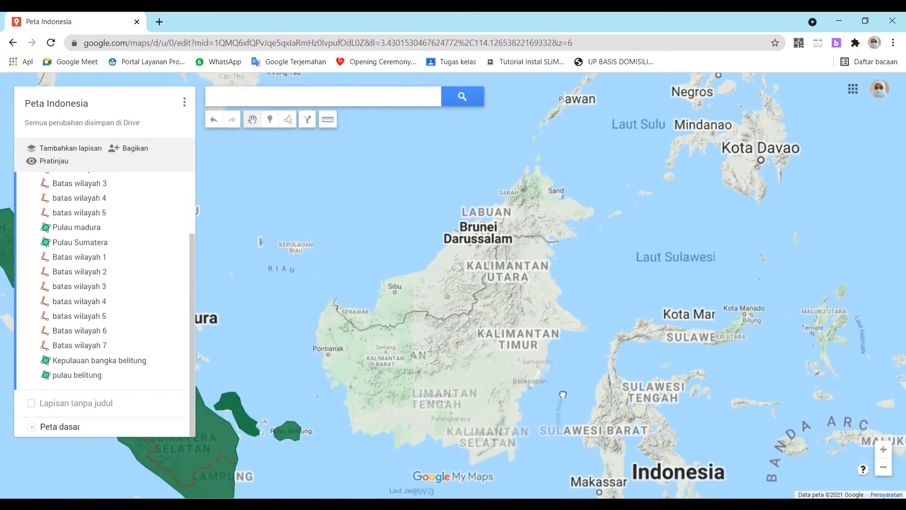
left_click(882, 449)
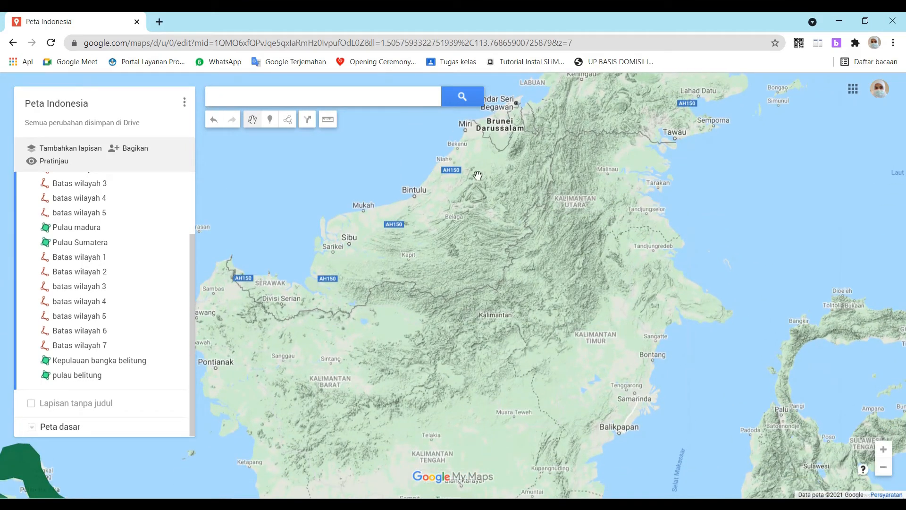
left_click_drag(463, 281, 516, 230)
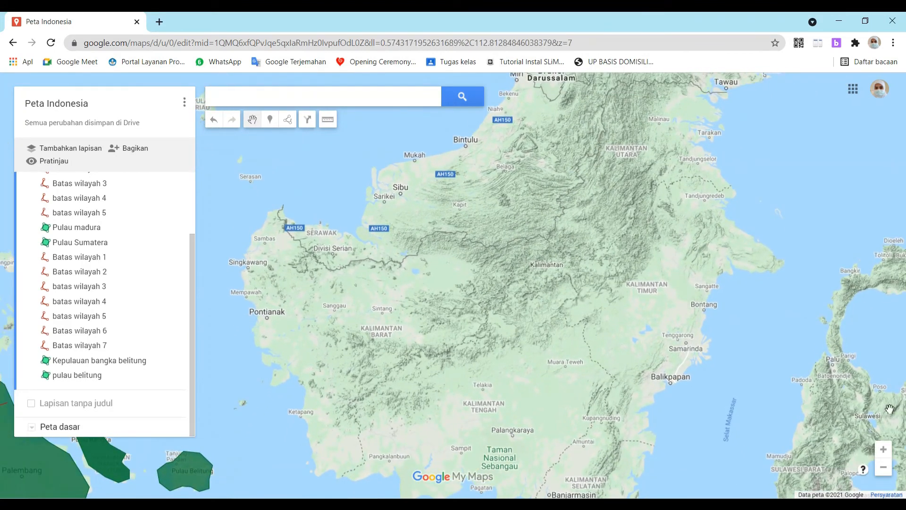
left_click(883, 468)
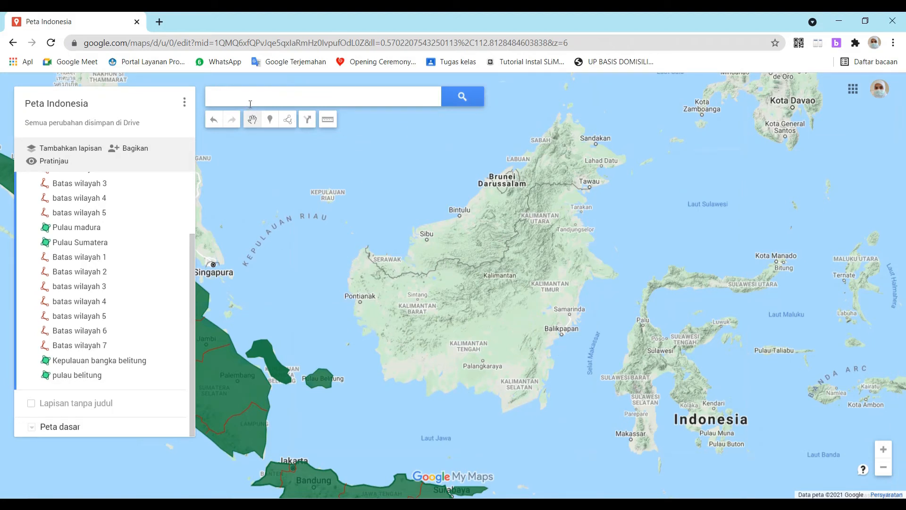
left_click(288, 120)
left_click(289, 139)
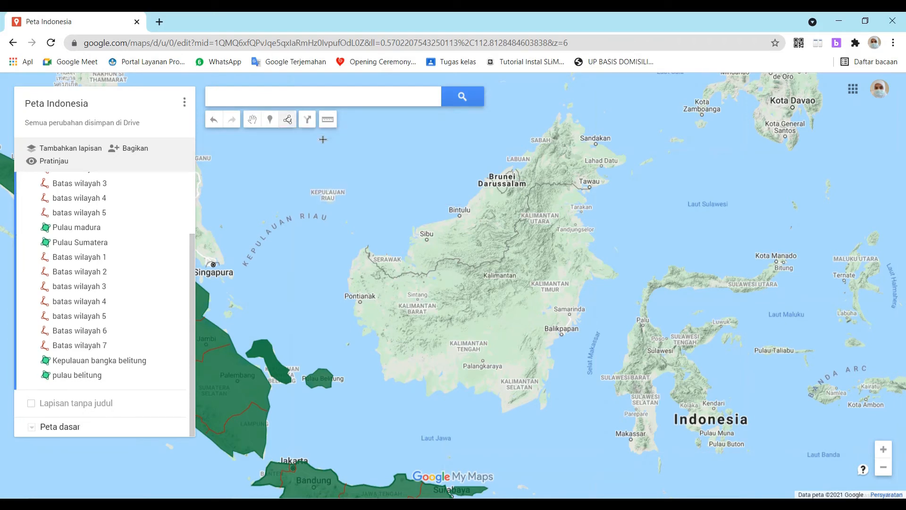
mouse_move(589, 188)
left_mouse_down()
mouse_move(533, 187)
mouse_move(520, 225)
mouse_move(487, 267)
mouse_move(443, 259)
mouse_move(399, 276)
mouse_move(374, 262)
mouse_move(348, 276)
mouse_move(391, 385)
left_mouse_up()
left_click(388, 379)
left_click(400, 380)
left_click(413, 380)
left_click(424, 379)
left_click(429, 394)
left_click(453, 391)
left_click(459, 383)
double_click(477, 388)
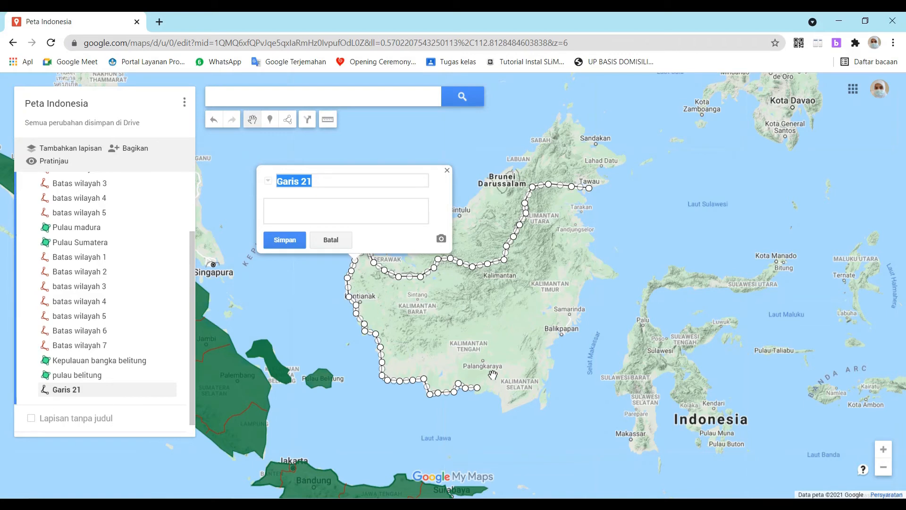
left_click(448, 170)
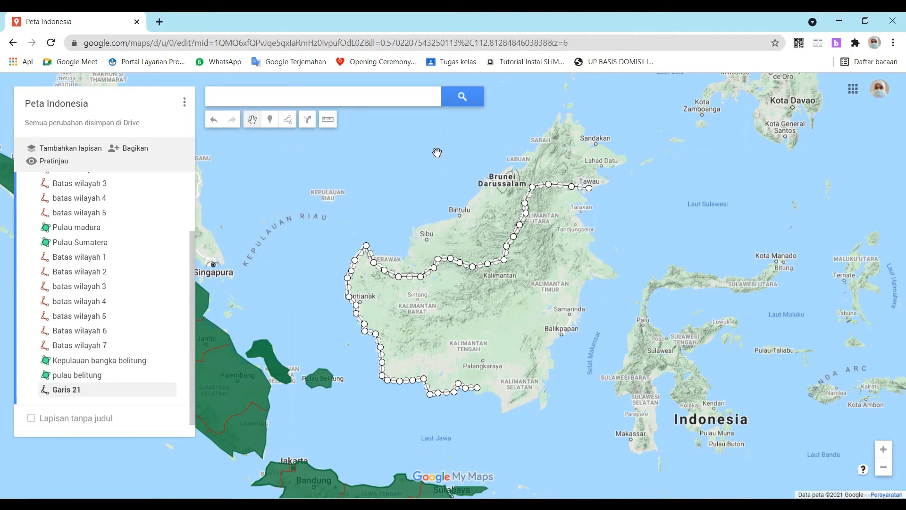
Delete the open Kalimantan line and redraw the outline as a closed polygon from Tawau around the Indonesian part of the island
left_click(68, 394)
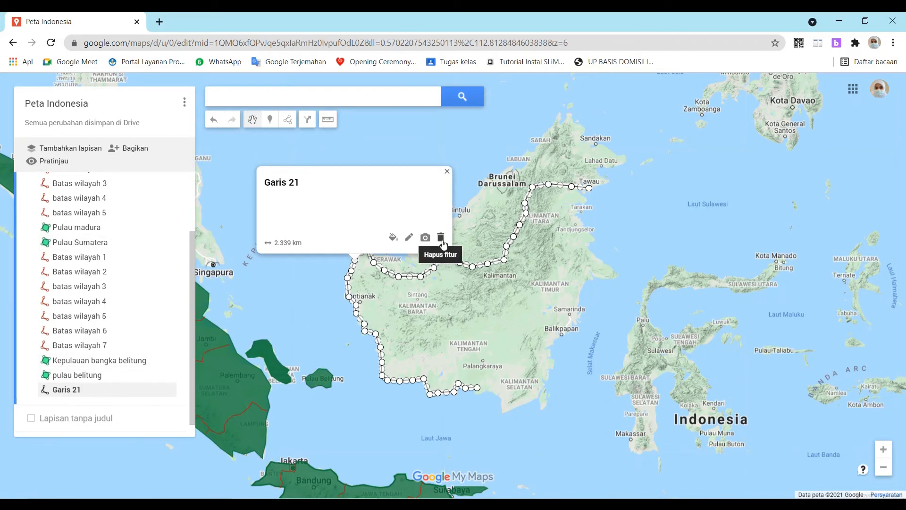
left_click(441, 238)
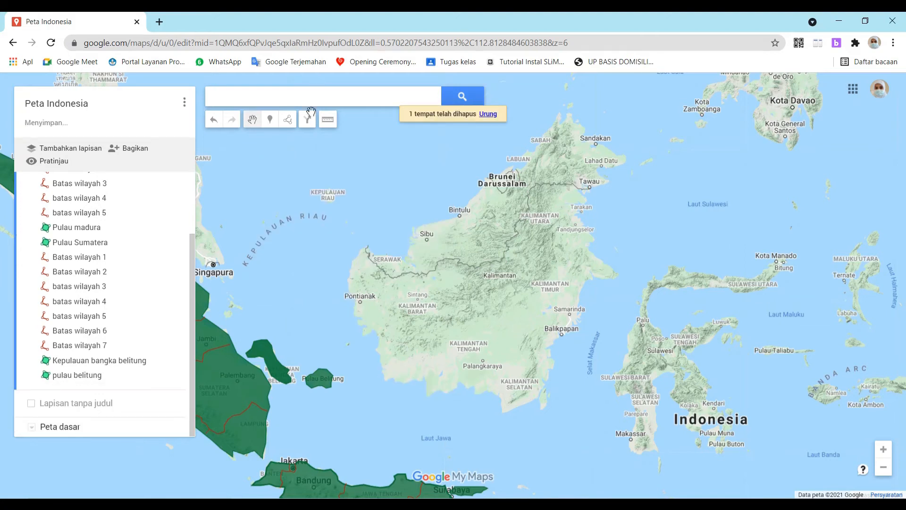
left_click(287, 119)
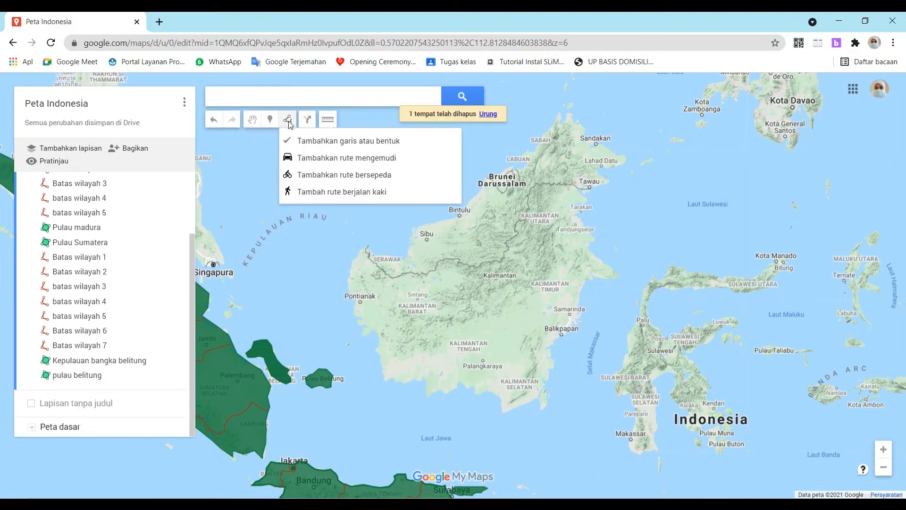
left_click(360, 140)
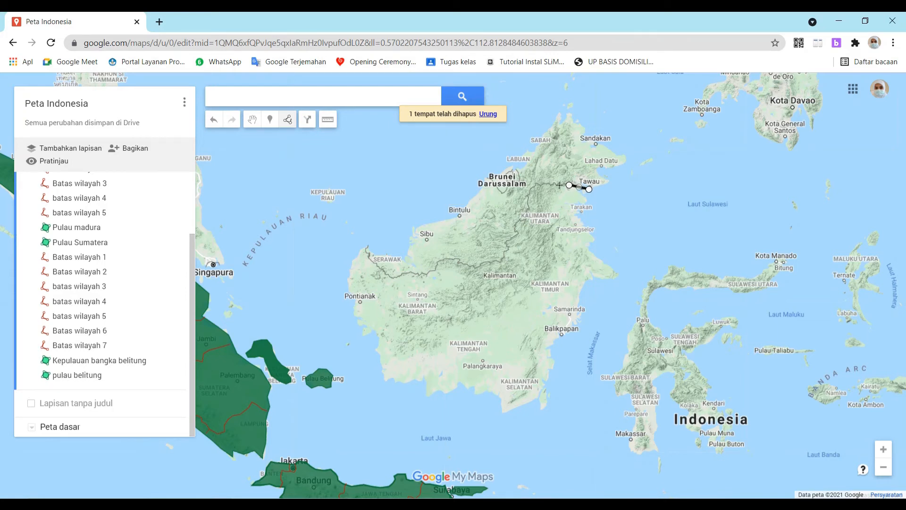
left_click(538, 184)
left_click(527, 198)
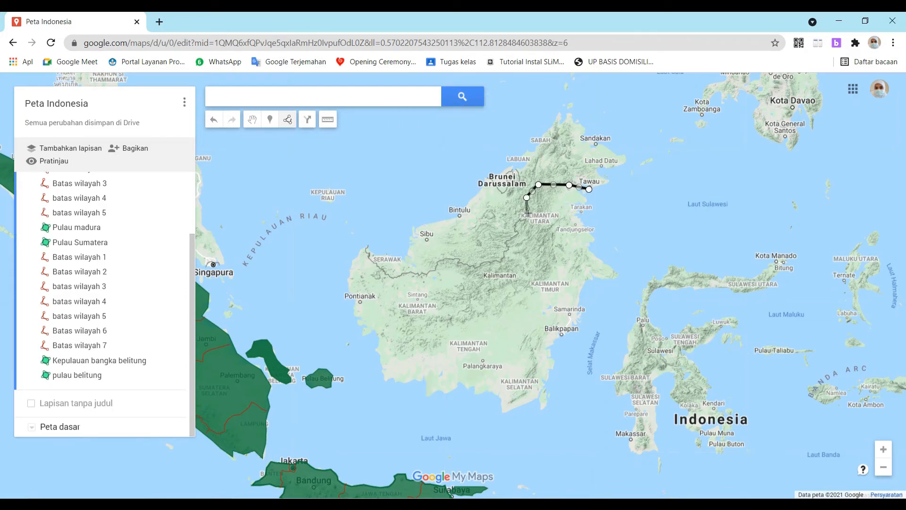
left_click(527, 215)
left_click(515, 234)
left_click(503, 253)
left_click(488, 264)
left_click(466, 267)
left_click(451, 260)
left_click(431, 270)
left_click(416, 274)
left_click(397, 277)
left_click(378, 270)
left_click(367, 249)
left_click(352, 272)
left_click(348, 289)
left_click(357, 316)
left_click(365, 328)
left_click(374, 331)
left_click(377, 346)
left_click(382, 363)
left_click(385, 380)
left_click(396, 384)
left_click(420, 383)
left_click(426, 385)
left_click(428, 397)
left_click(445, 394)
left_click(461, 384)
left_click(473, 388)
left_click(481, 393)
left_click(492, 393)
left_click(504, 400)
left_click(501, 411)
left_click(525, 406)
left_click(541, 393)
left_click(547, 377)
left_click(552, 364)
left_click(567, 326)
left_click(577, 314)
left_click(580, 294)
left_click(586, 278)
left_click(596, 276)
left_click(617, 277)
left_click(600, 259)
left_click(593, 239)
left_click(585, 230)
left_click(577, 209)
left_click(589, 189)
Name the new polygon Pulau Kalimantan, save it and close its info window
scroll(589, 189, "up", 2)
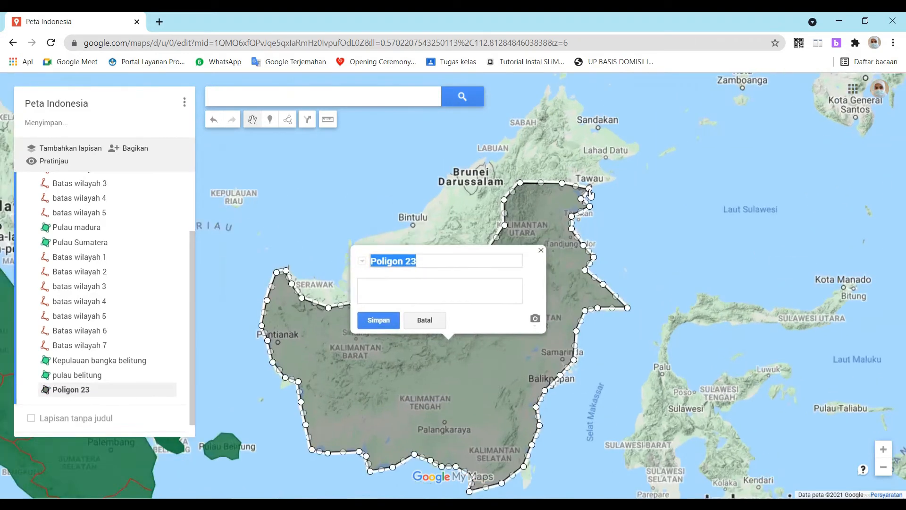
type("Pulau Kalimantan")
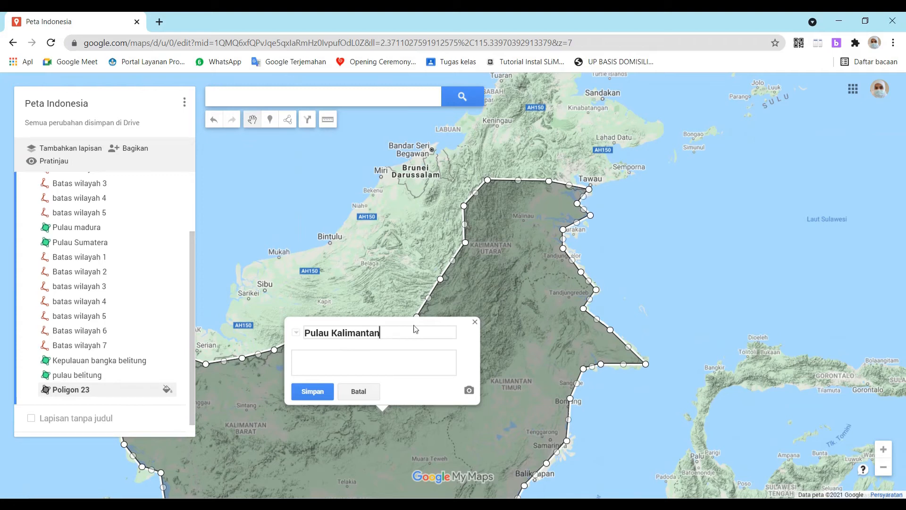
left_click(312, 391)
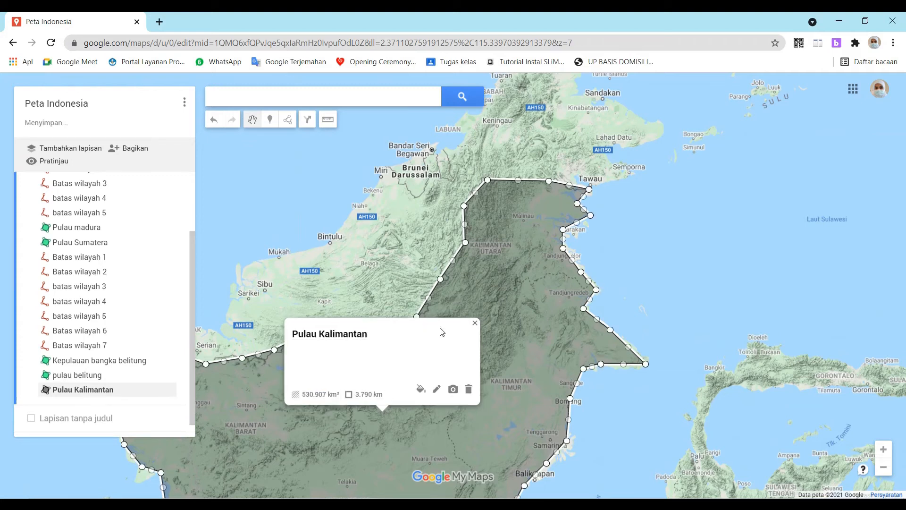
left_click(475, 323)
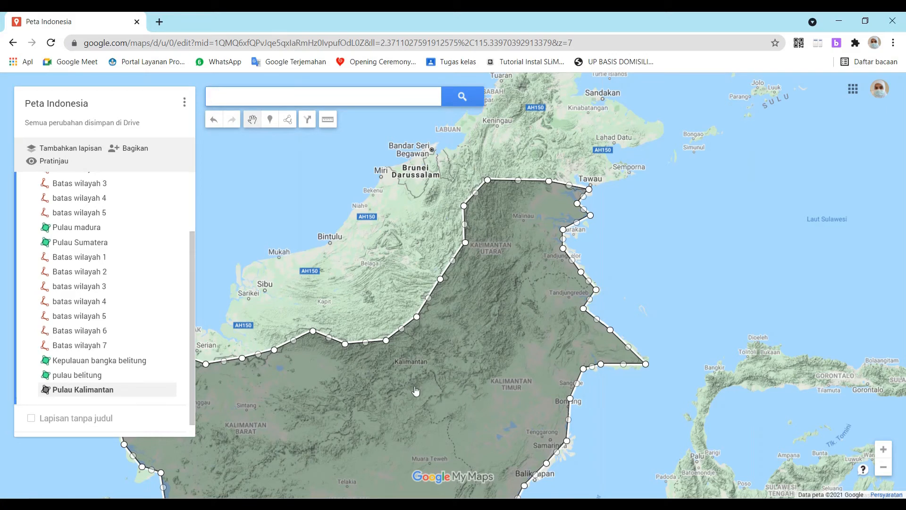
Switch the base map from terrain to the plain road map style and leave the untitled layer unchecked
left_click(33, 419)
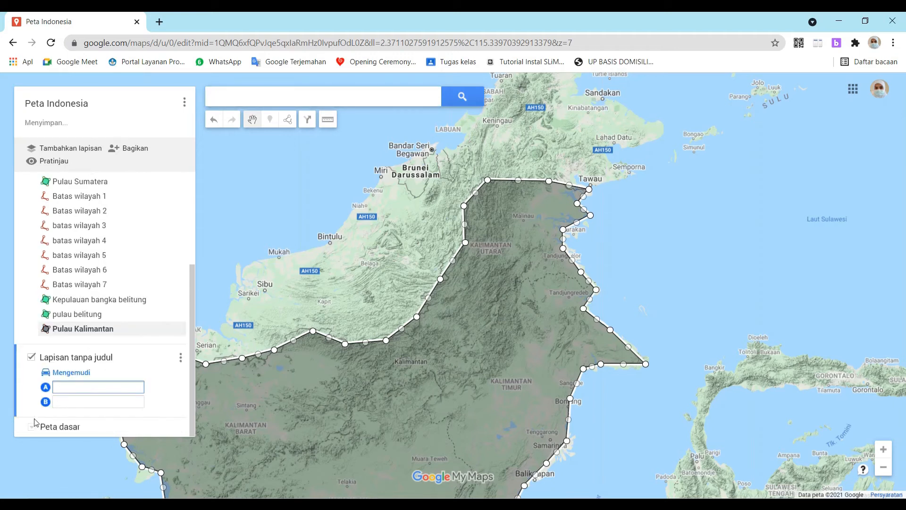
left_click(37, 429)
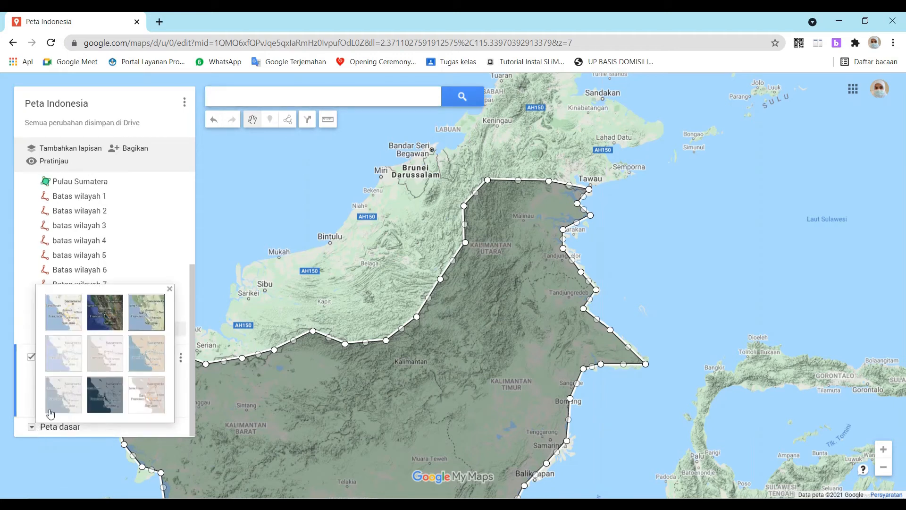
left_click(63, 317)
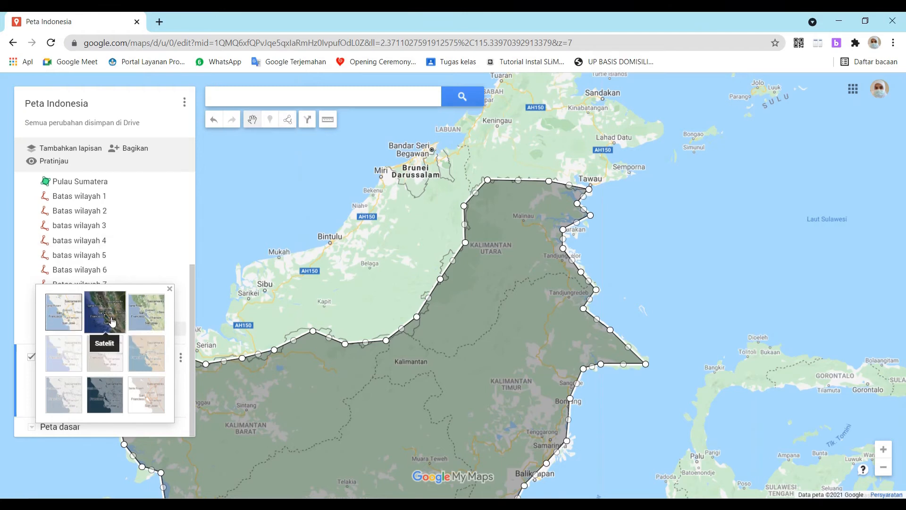
left_click(292, 122)
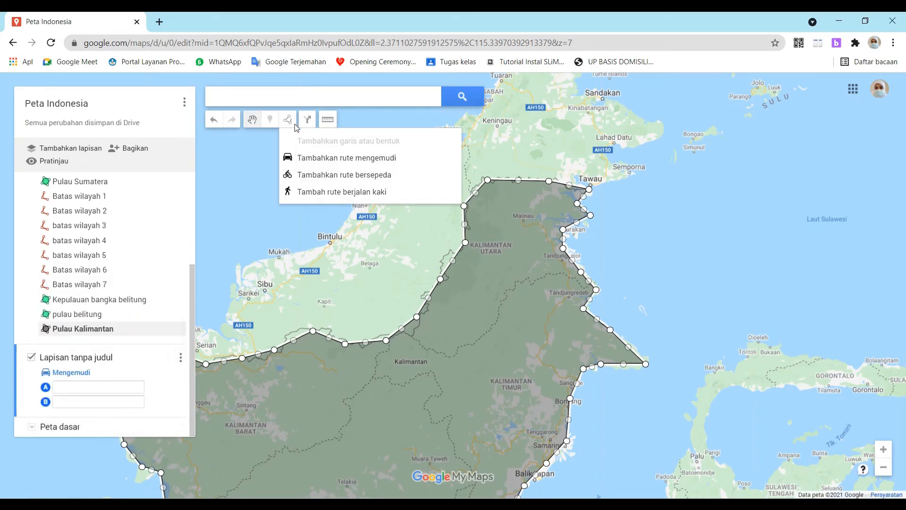
left_click(31, 357)
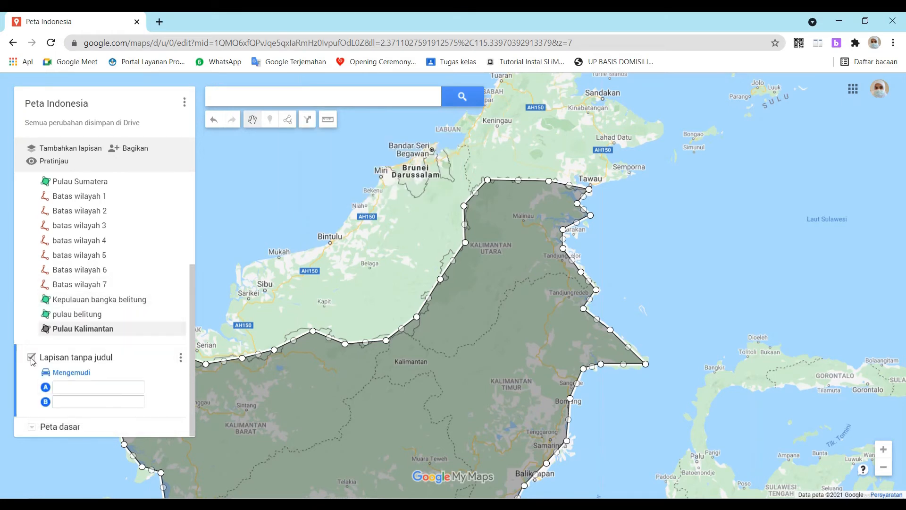
Draw a line along the Kalimantan Utara–Kalimantan Timur boundary, from the coast near Tanjungredeb to the Malaysian border
left_click(289, 121)
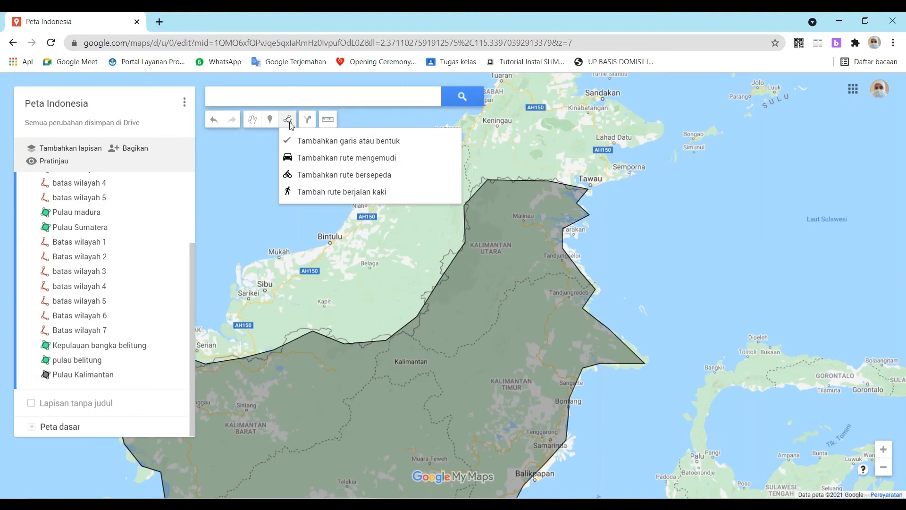
left_click(316, 141)
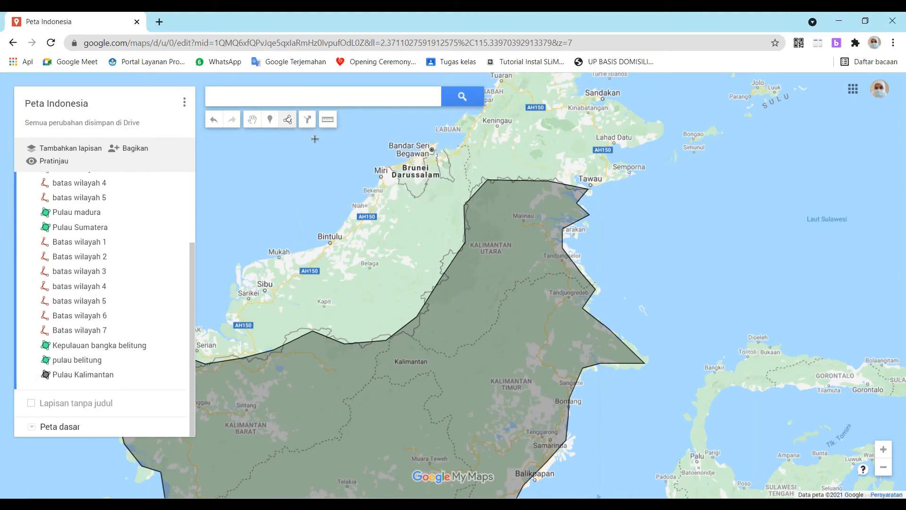
left_click(590, 284)
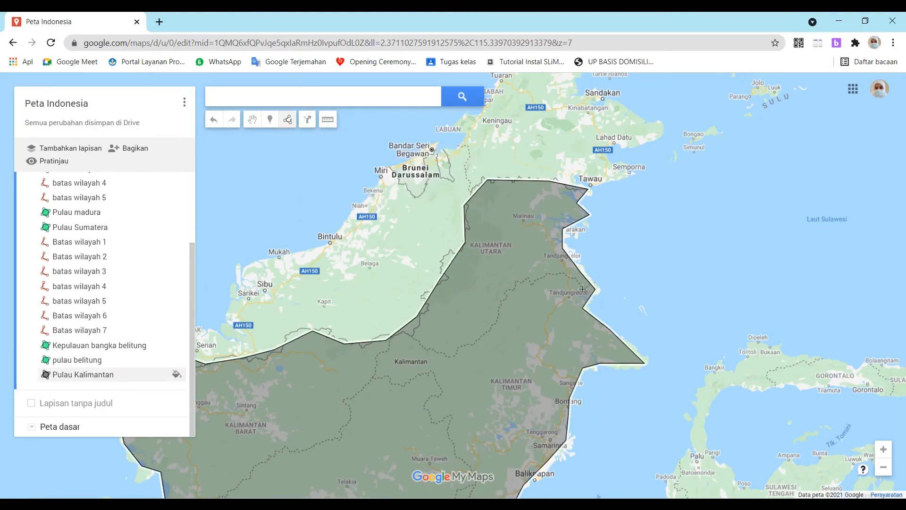
left_click(555, 274)
left_click(531, 280)
left_click(509, 287)
left_click(502, 301)
left_click(499, 315)
left_click(487, 334)
left_click(470, 347)
left_click(452, 354)
left_click(431, 350)
left_click(418, 344)
double_click(402, 328)
Name the new boundary line Batas Wilayah 1, save it and close its info window
type("Batas Wilayah 1")
left_click(429, 296)
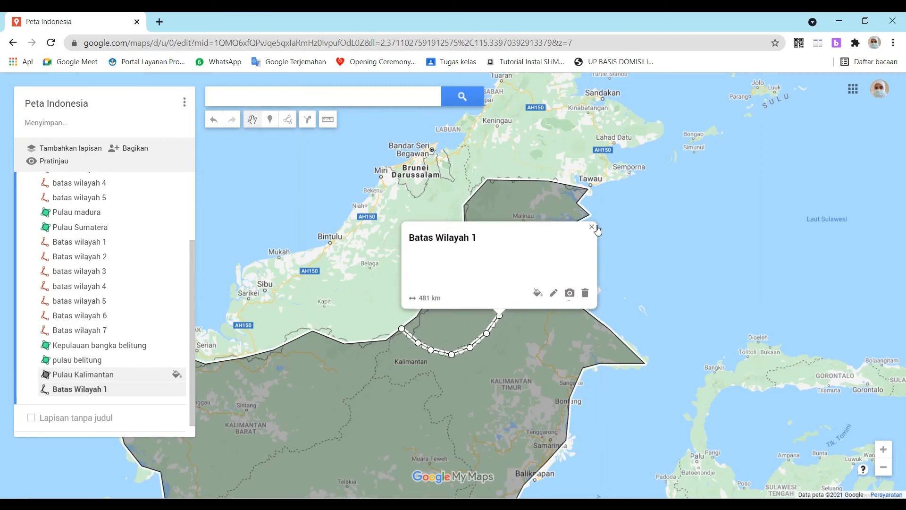
left_click(592, 228)
Draw a line from the inland end of Batas Wilayah 1 along Kalimantan Barat's eastern boundary to the south coast west of Pangkalanbuun
left_click(287, 120)
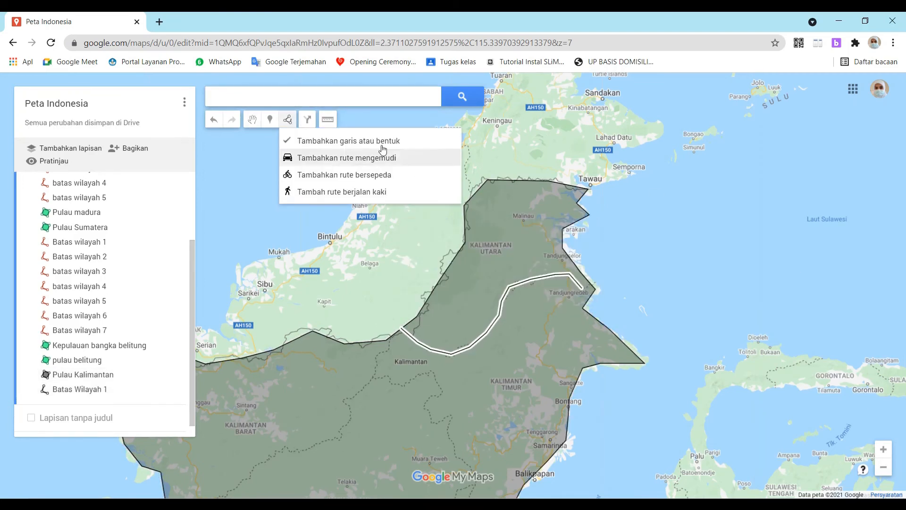
left_click(253, 120)
left_click_drag(345, 333, 448, 197)
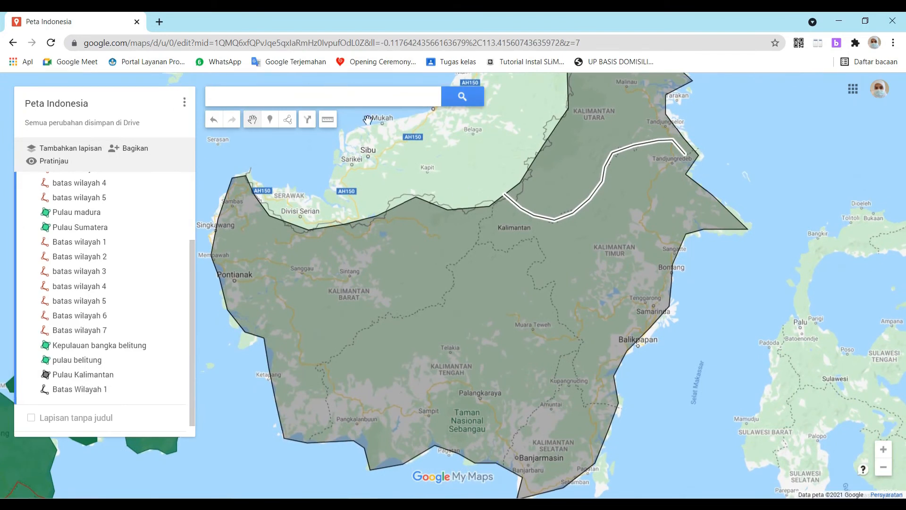
left_click(287, 119)
left_click(321, 139)
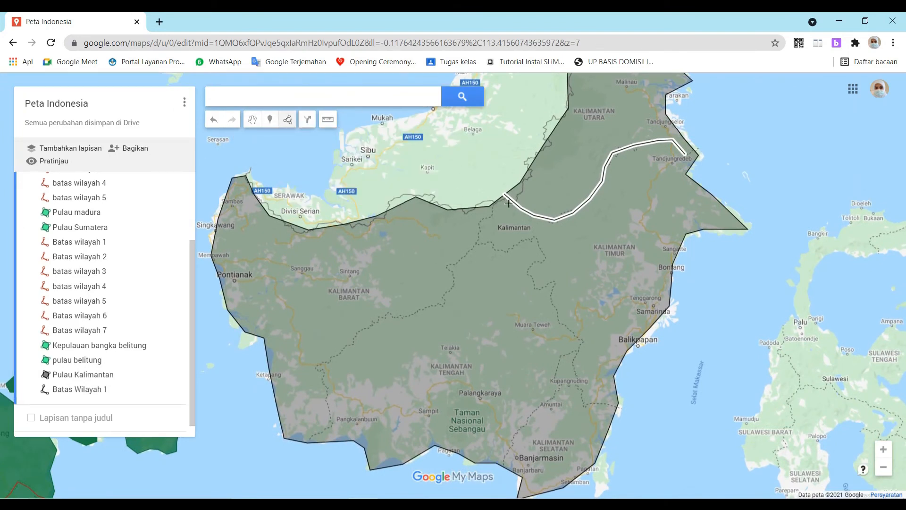
left_click(504, 195)
left_click(494, 204)
left_click(490, 218)
left_click(479, 225)
left_click(476, 243)
left_click(465, 256)
left_click(452, 266)
left_click(453, 278)
left_click(442, 305)
left_click(413, 313)
left_click(379, 319)
left_click(352, 339)
left_click(340, 356)
left_click(315, 367)
left_click(324, 380)
left_click(328, 389)
left_click(329, 408)
left_click(329, 427)
double_click(308, 444)
Name the Kalimantan Barat boundary line Batas Wilayah 2, save it and close its info window
type("Batas Wilayah 2")
left_click(325, 296)
key("Escape")
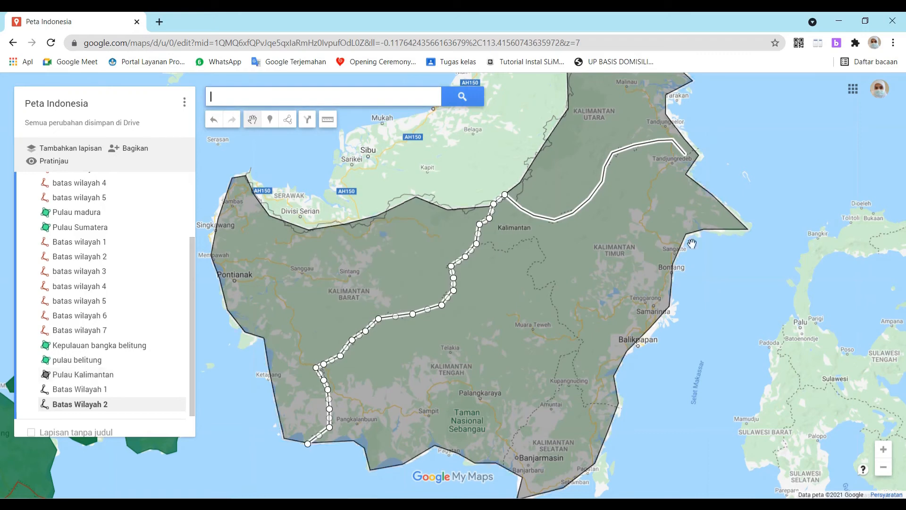
Draw a line from Batas Wilayah 2 along Kalimantan Timur's western and southern boundary to the east coast below Balikpapan
left_click(288, 119)
left_click(330, 141)
left_click(476, 244)
left_click(492, 245)
left_click(503, 251)
left_click(527, 241)
left_click(537, 238)
left_click(542, 253)
left_click(528, 272)
left_click(532, 281)
left_click(551, 302)
left_click(559, 315)
left_click(571, 337)
left_click(579, 345)
left_click(575, 366)
left_click(581, 392)
left_click(583, 403)
left_click(592, 406)
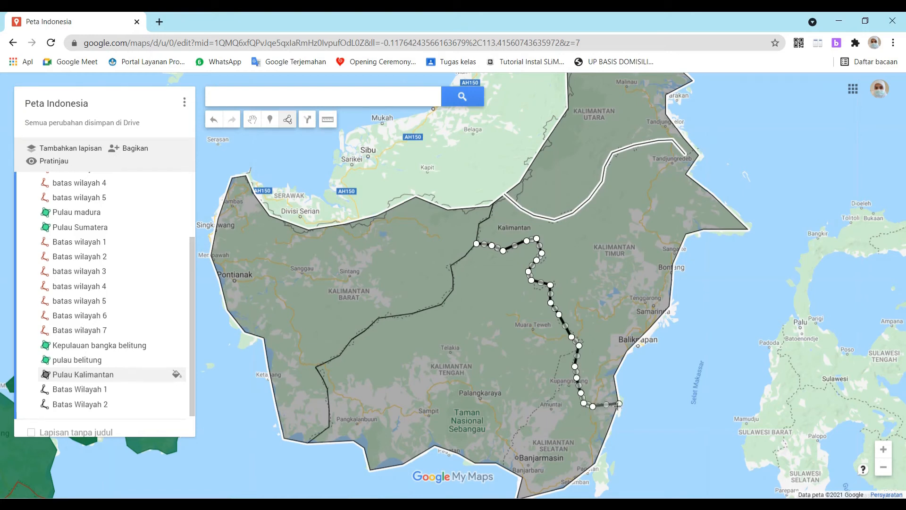
double_click(619, 403)
Name the Kalimantan Timur boundary line Batas wilayah 3, save it and close its info window
type("Batas wilayah 3")
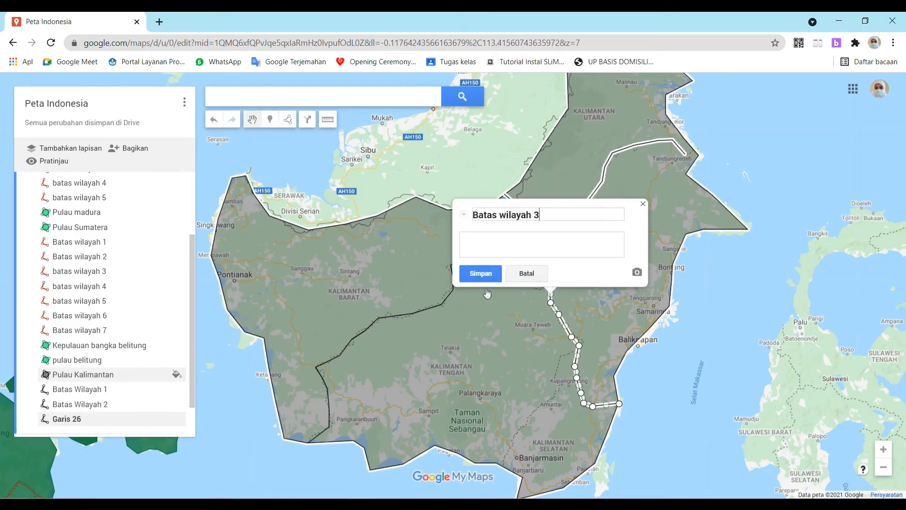
left_click(483, 273)
left_click(643, 203)
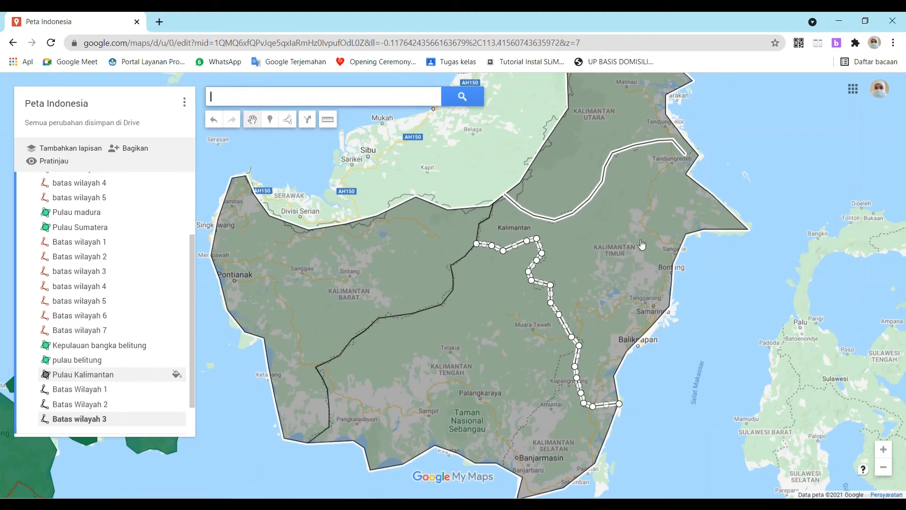
Draw a line from Batas wilayah 3 along the Kalimantan Tengah–Kalimantan Selatan boundary to the coast west of Banjarmasin
left_click(288, 119)
left_click(315, 139)
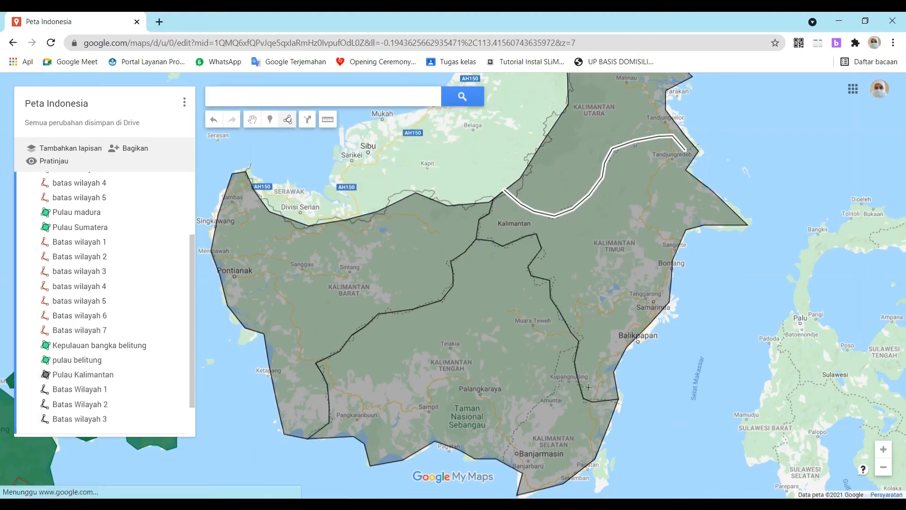
left_click(575, 348)
left_click(561, 355)
left_click(558, 369)
left_click(544, 402)
left_click(532, 411)
left_click(527, 422)
left_click(519, 432)
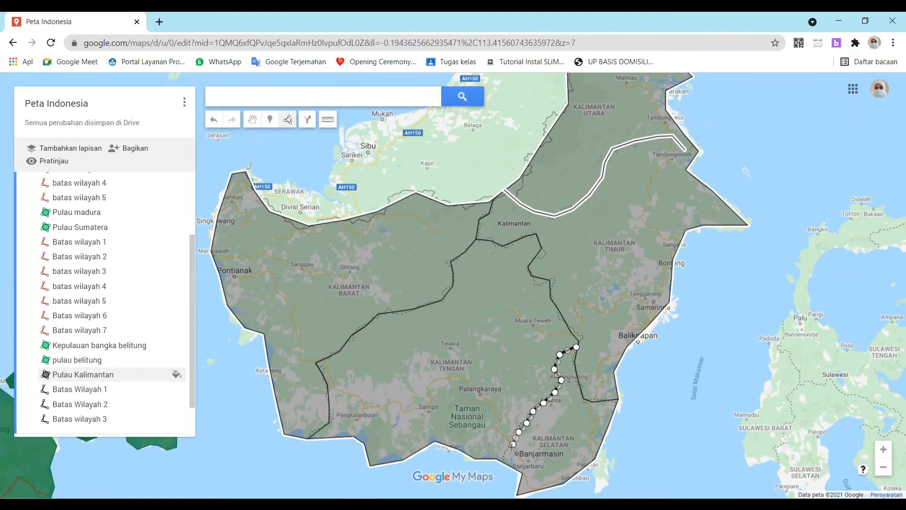
left_click(513, 444)
double_click(505, 457)
Name the Kalimantan Selatan boundary line Batas wilayah 4, save it and close its info window
type("Batas wilayah 4")
key("Return")
left_click(630, 317)
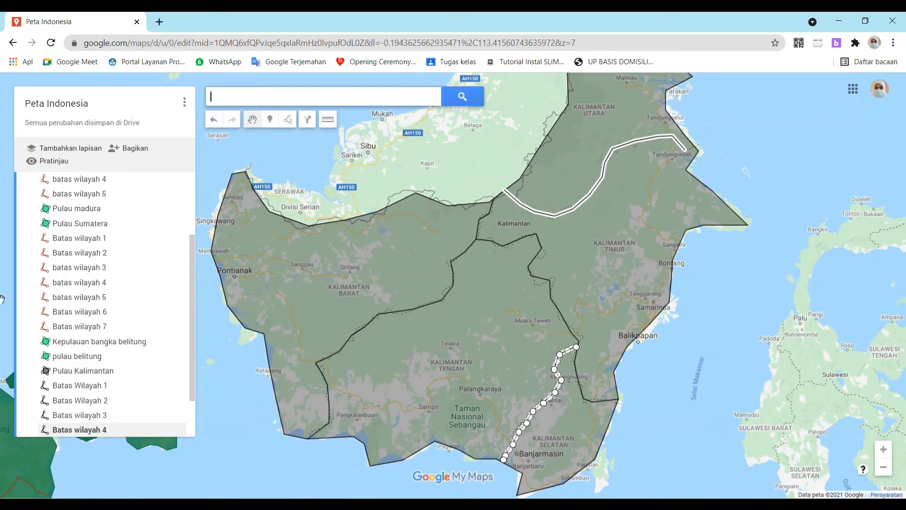
Colour Kalimantan's Batas Wilayah 1 line dark red
left_click(71, 385)
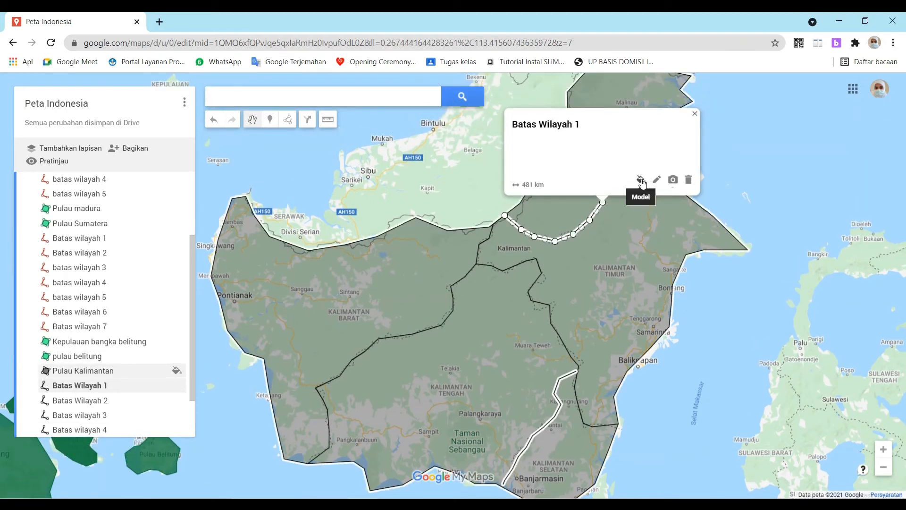
left_click(640, 180)
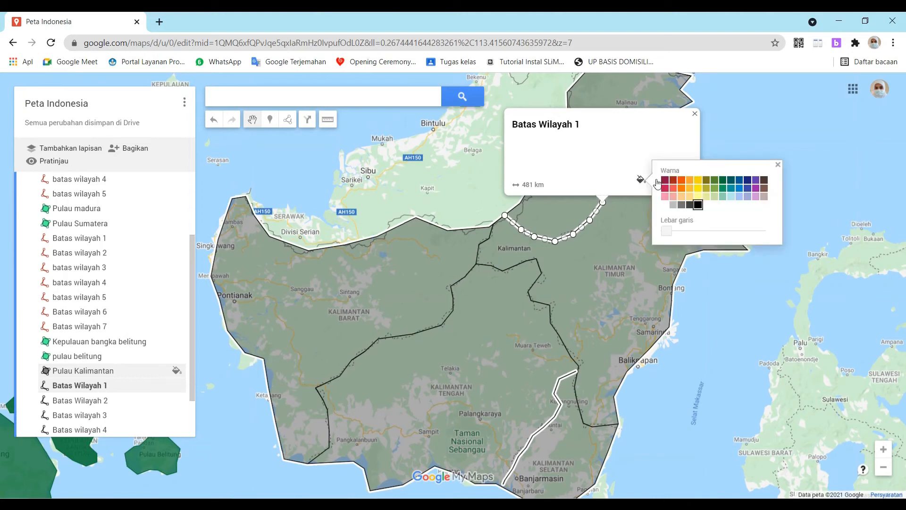
left_click(671, 182)
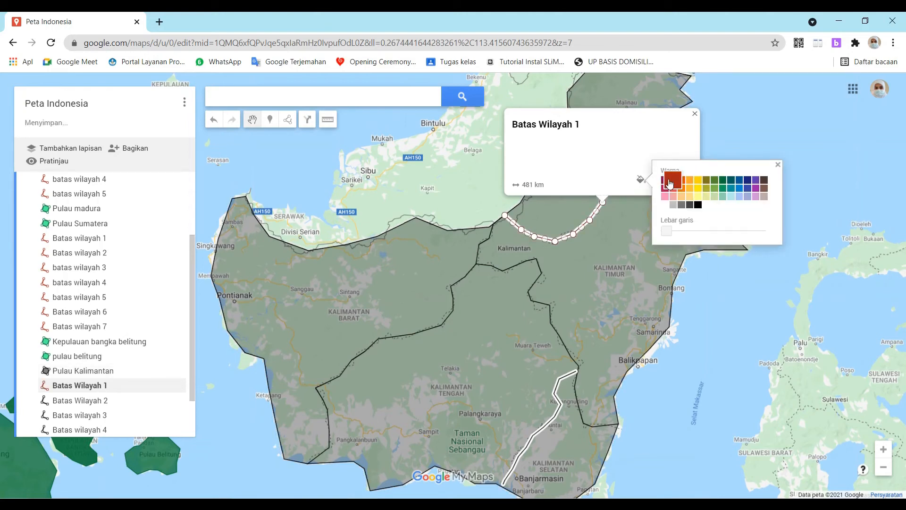
Colour Kalimantan's Batas Wilayah 2 line dark red and close the colour palette
left_click(74, 402)
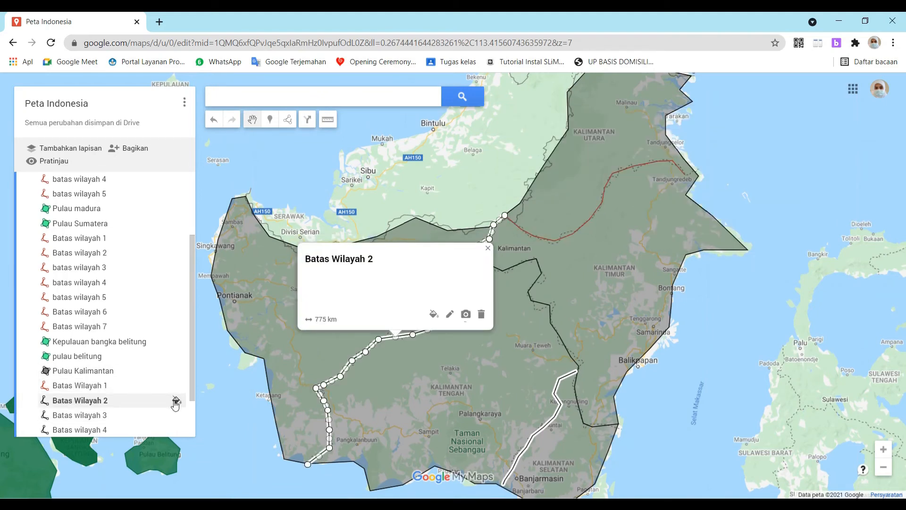
left_click(434, 314)
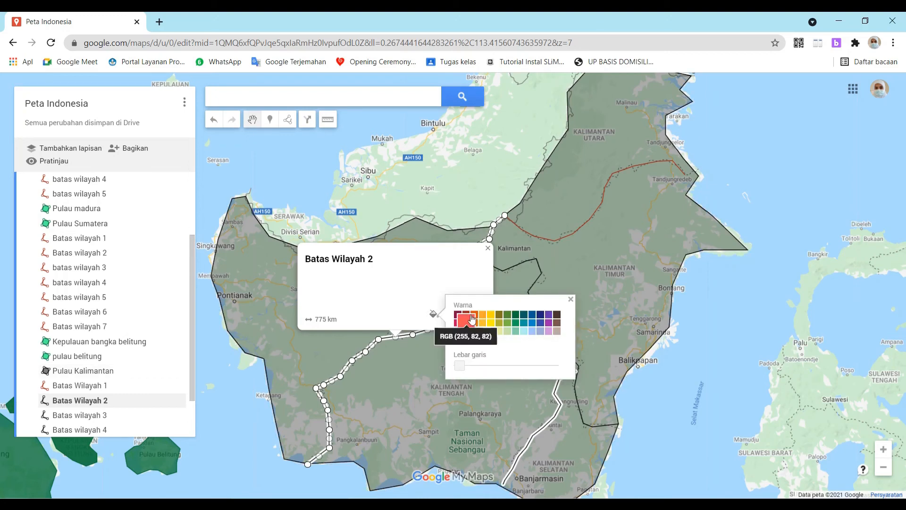
left_click(467, 315)
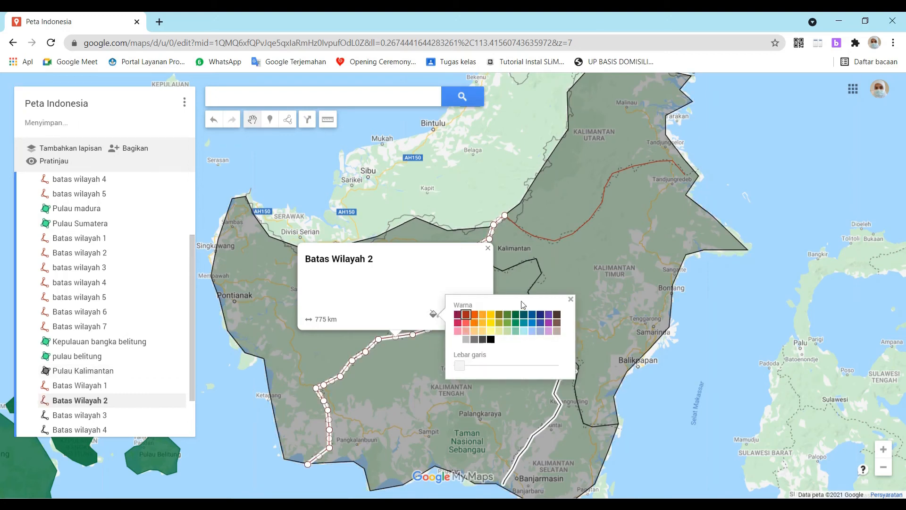
left_click(568, 296)
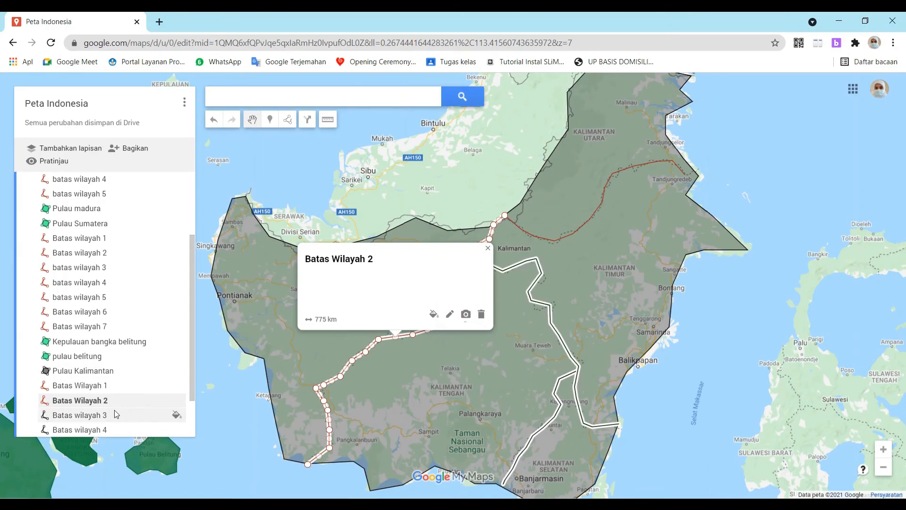
Colour Kalimantan's Batas wilayah 3 and Batas wilayah 4 lines dark red
left_click(114, 412)
left_click(589, 292)
left_click(621, 292)
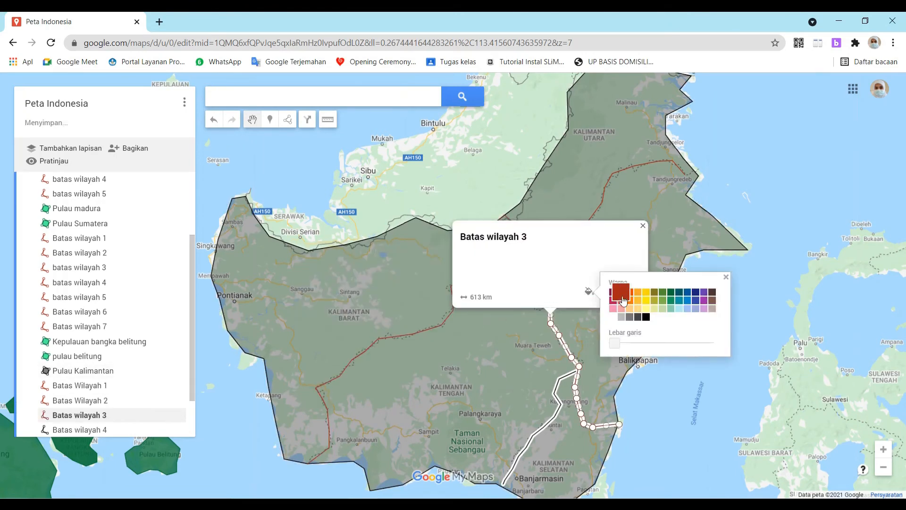
left_click(80, 430)
left_click(576, 408)
left_click(694, 385)
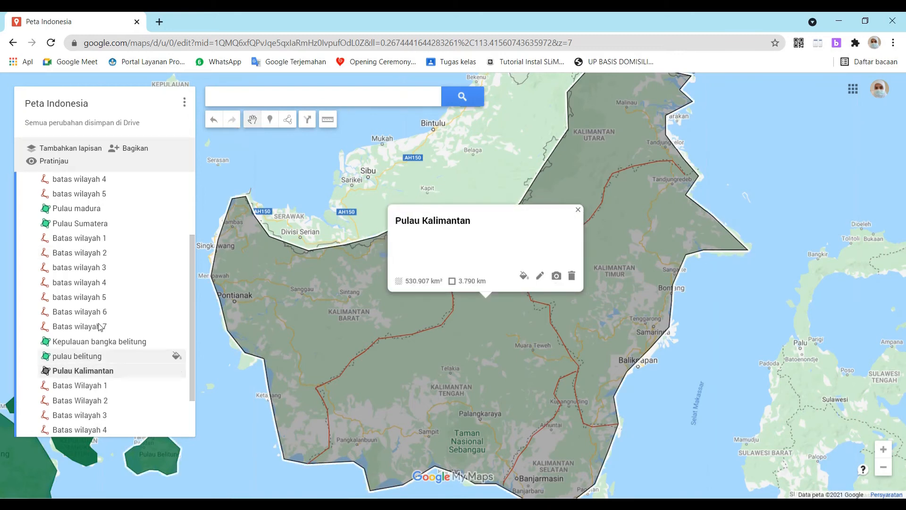
Colour the Pulau Kalimantan polygon dark green, make its fill nearly opaque and close its info window
left_click(521, 278)
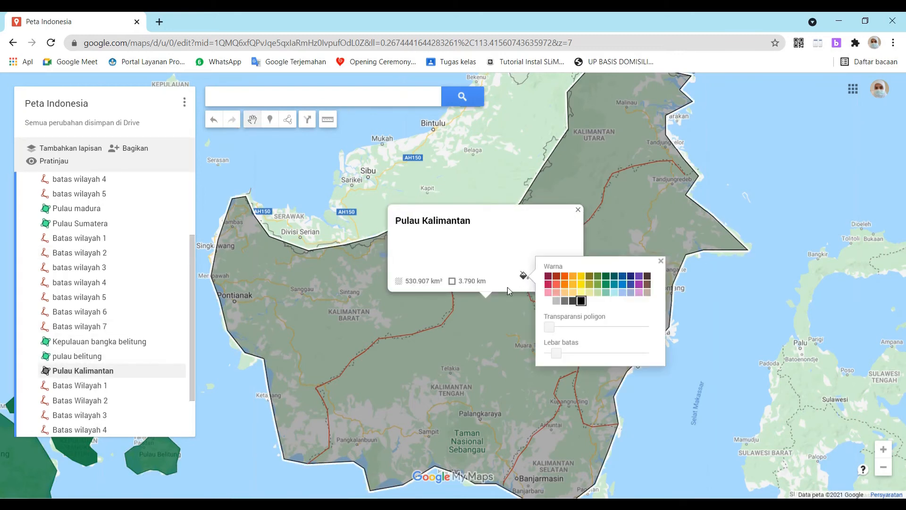
left_click(610, 279)
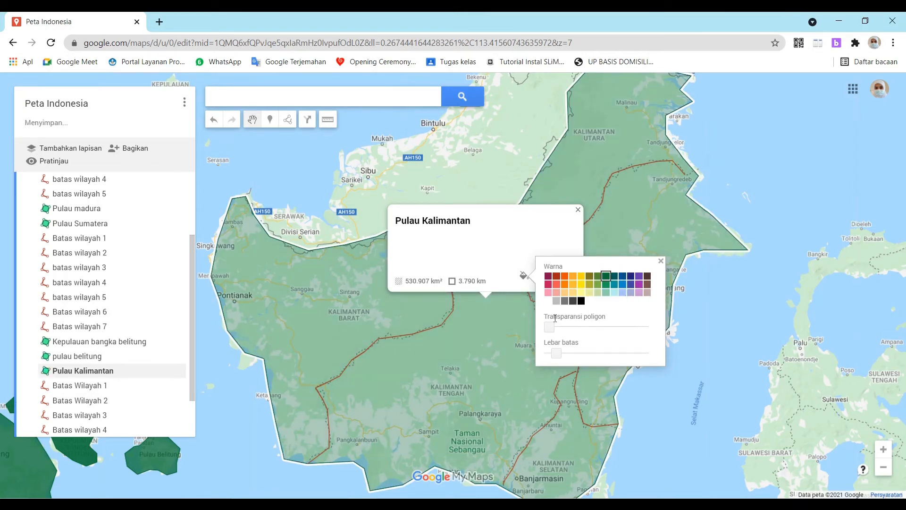
left_click_drag(552, 329, 555, 330)
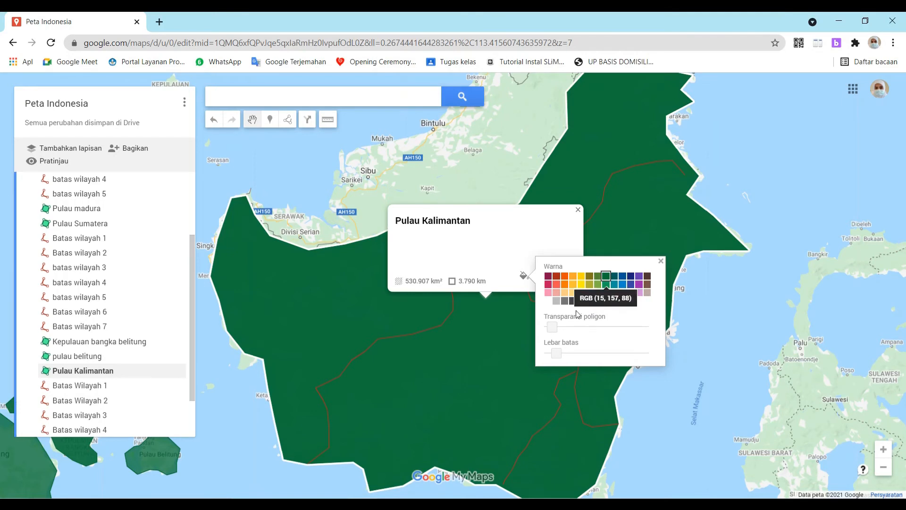
mouse_move(556, 329)
left_mouse_down()
mouse_move(577, 329)
mouse_move(570, 329)
left_mouse_up()
left_click(772, 208)
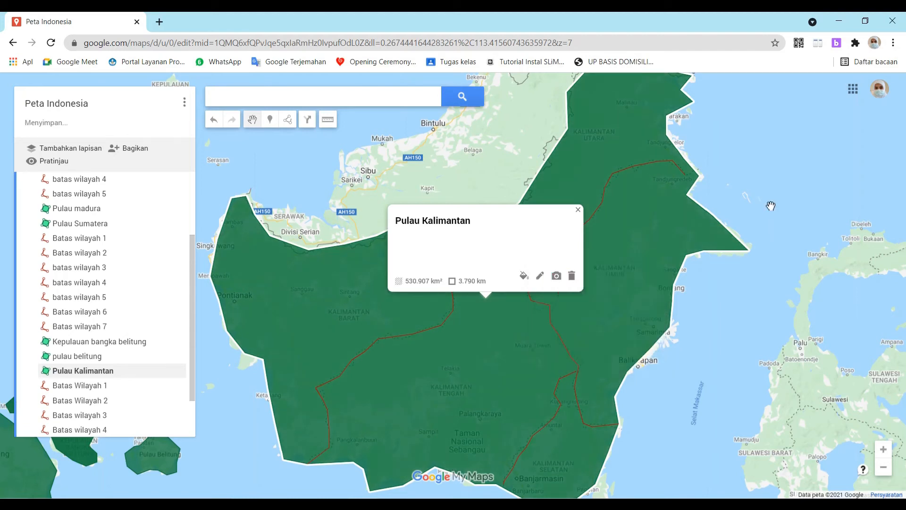
left_click(772, 209)
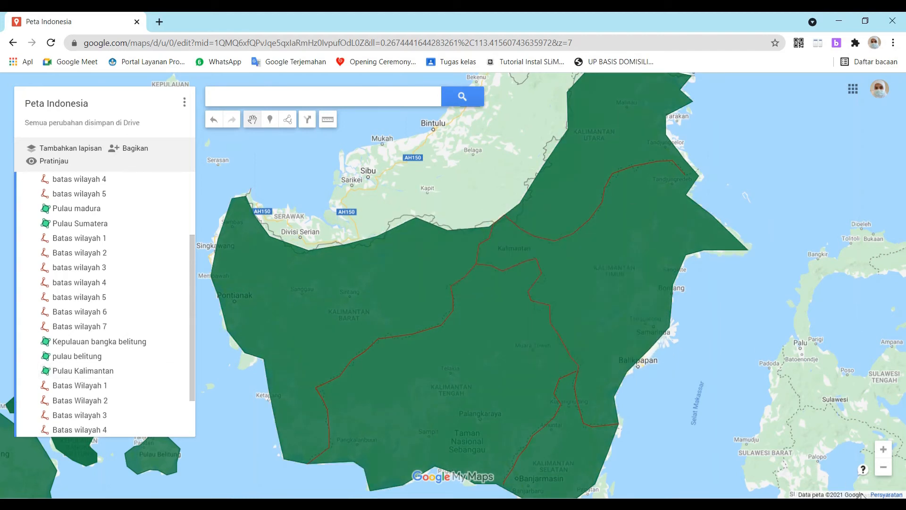
Trace Sulawesi's coastline as a closed polygon, starting and ending at the northern tip near Kota Manado
left_click(884, 474)
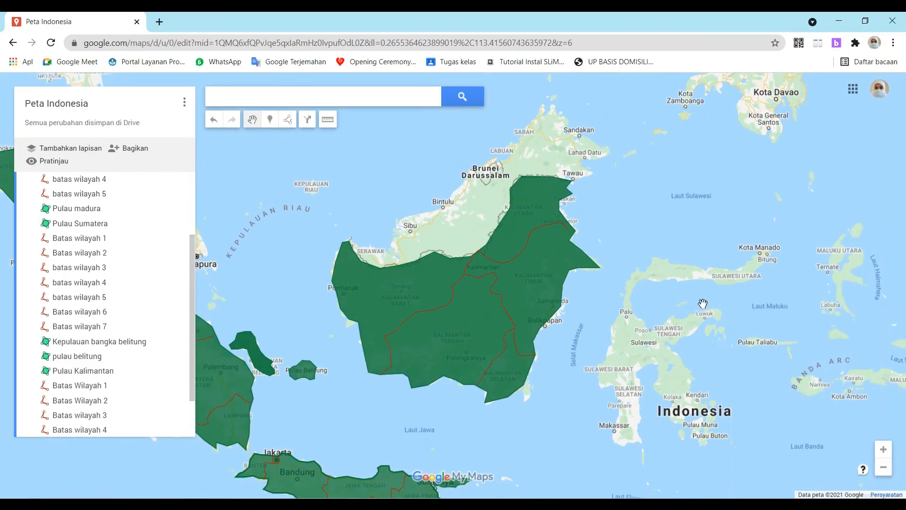
left_click_drag(689, 230, 494, 181)
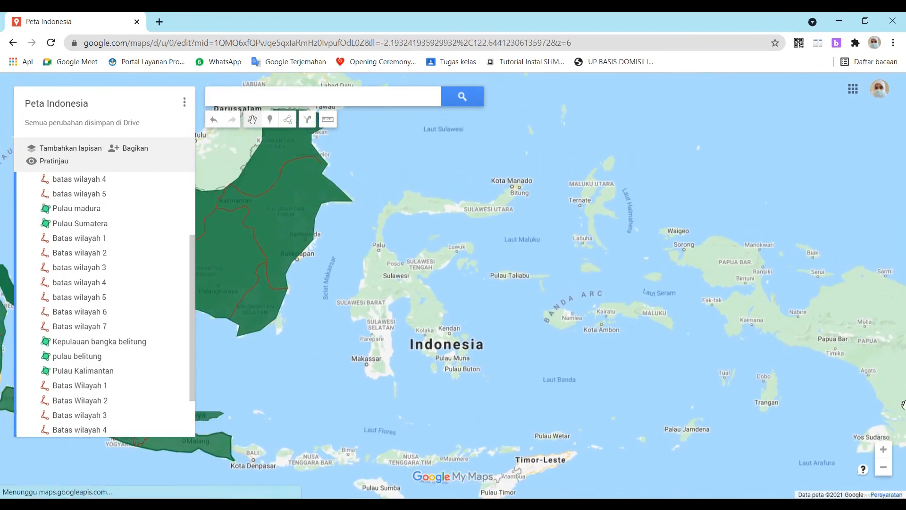
left_click(884, 451)
left_click_drag(635, 334, 780, 359)
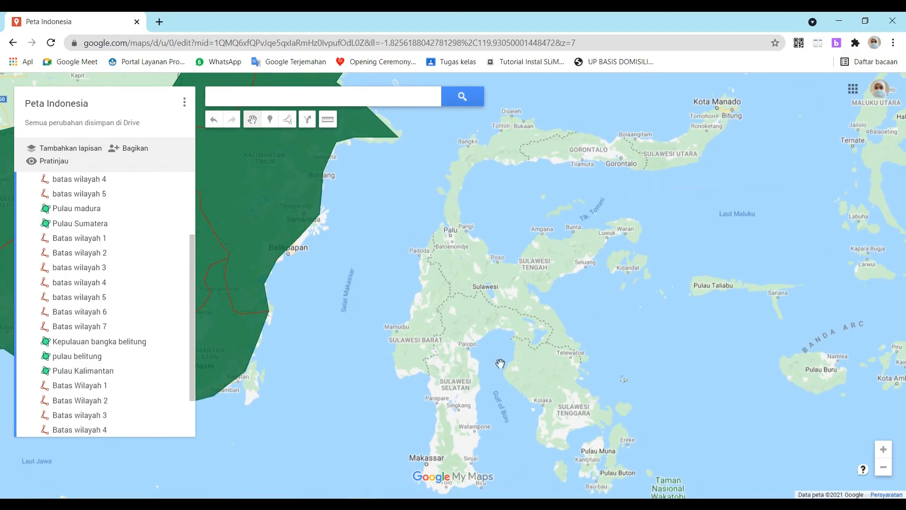
left_click(290, 120)
left_click(306, 141)
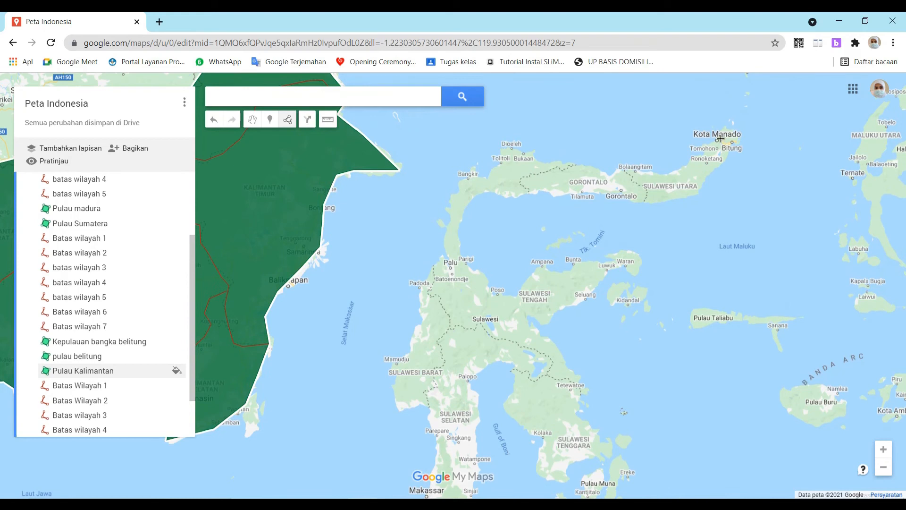
left_click(724, 128)
left_click(708, 145)
left_click(682, 169)
left_click(657, 174)
left_click(628, 167)
left_click(582, 166)
left_click(553, 162)
left_click(515, 147)
left_click(499, 163)
left_click(493, 172)
left_click(470, 172)
left_click(456, 191)
left_click(448, 214)
left_click(445, 229)
left_click(445, 248)
left_click(450, 256)
left_click(440, 255)
left_click(433, 268)
left_click(426, 274)
left_click(420, 300)
left_click(421, 319)
left_click(413, 334)
left_click(407, 354)
left_click(399, 360)
left_click(391, 364)
left_click(392, 376)
left_click(393, 386)
left_click(399, 409)
left_click(417, 406)
left_click(429, 407)
left_click(428, 416)
left_click(431, 427)
left_click(438, 445)
left_click(435, 460)
key("Down")
left_click(429, 442)
left_click(427, 458)
key("Down")
left_click(424, 445)
left_click(429, 459)
left_click(442, 463)
left_click(456, 457)
left_click(471, 457)
left_click(481, 456)
left_click(480, 446)
left_click(471, 434)
left_click(478, 416)
left_click(480, 375)
left_click(480, 335)
left_click(470, 325)
left_click(474, 312)
left_click(492, 301)
left_click(509, 302)
left_click(513, 313)
left_click(512, 328)
left_click(504, 348)
left_click(523, 364)
left_click(544, 375)
left_click(538, 392)
left_click(534, 411)
left_click(555, 418)
left_click(570, 418)
left_click(568, 404)
left_click(602, 392)
left_click(612, 385)
left_click(602, 375)
left_click(583, 361)
left_click(586, 329)
left_click(578, 314)
left_click(566, 300)
left_click(553, 281)
left_click(541, 271)
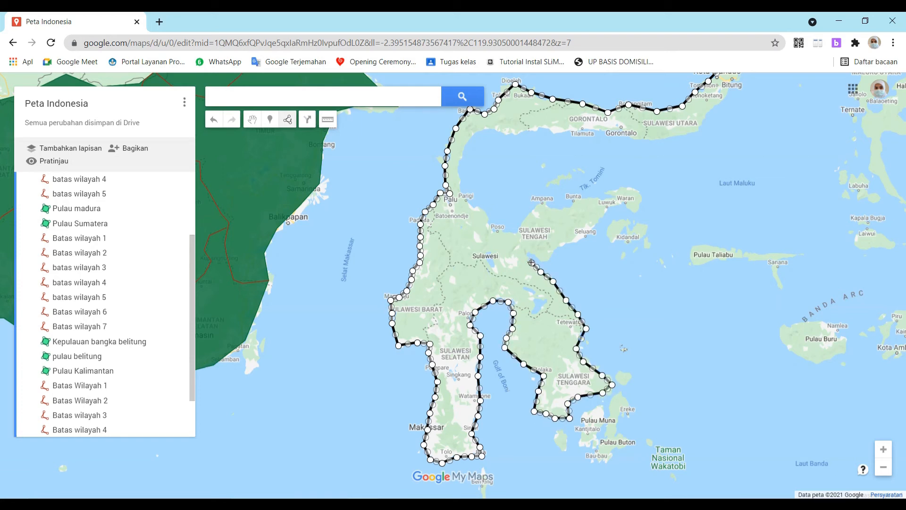
left_click(543, 260)
left_click(575, 242)
left_click(602, 218)
left_click(618, 203)
left_click(632, 207)
left_click(642, 201)
left_click(637, 189)
left_click(613, 190)
left_click(609, 202)
left_click(598, 199)
left_click(572, 198)
left_click(546, 201)
left_click(534, 210)
left_click(517, 231)
left_click(506, 229)
left_click(490, 219)
left_click(461, 193)
left_click(461, 173)
left_click(463, 150)
left_click(474, 135)
left_click(491, 130)
left_click(511, 135)
left_click(547, 131)
left_click(579, 130)
left_click(600, 129)
left_click(626, 135)
left_click(645, 139)
left_click(675, 136)
left_click(701, 130)
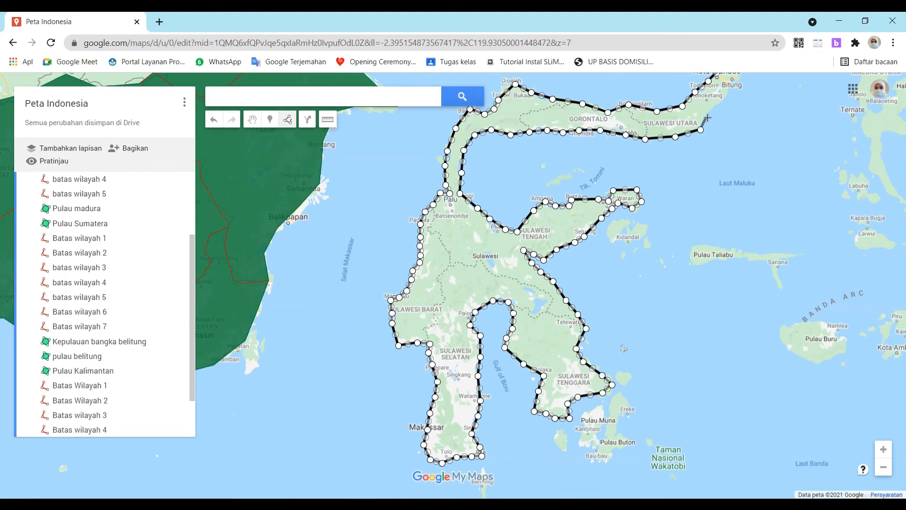
left_click(709, 112)
left_click(721, 103)
left_click(730, 131)
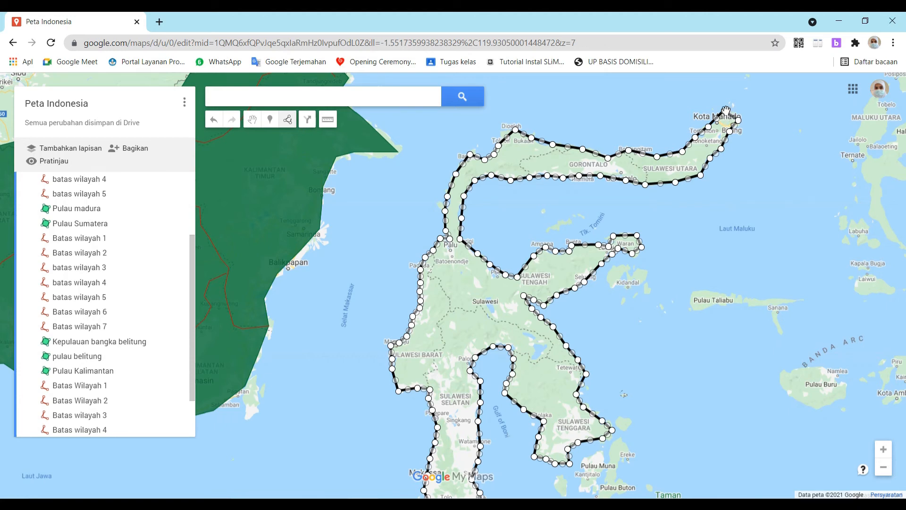
left_click(726, 111)
Name the new polygon Sulawesi, save it and close its info window
scroll(726, 111, "up", 1)
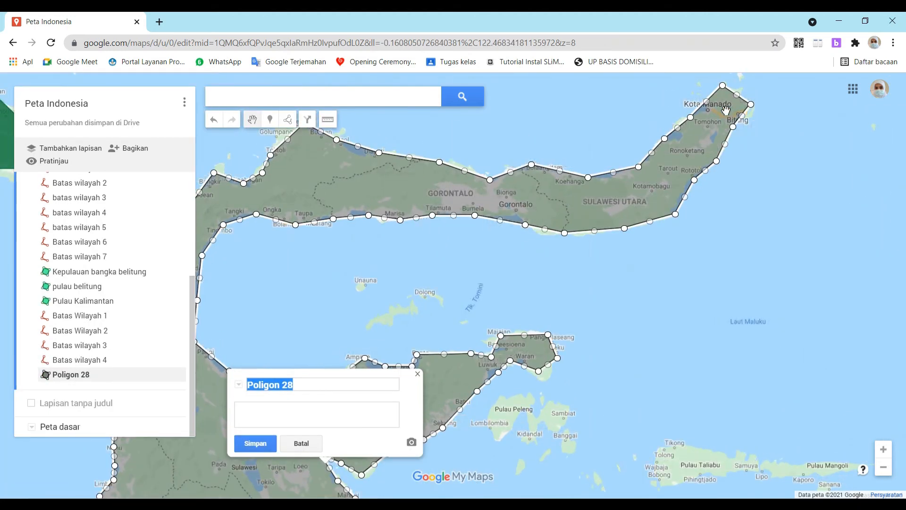
type("Sulawesi")
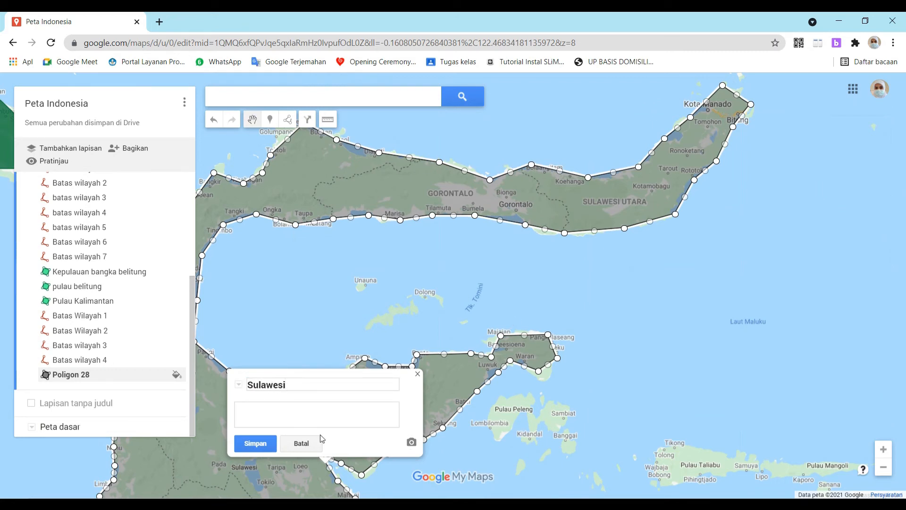
left_click(248, 441)
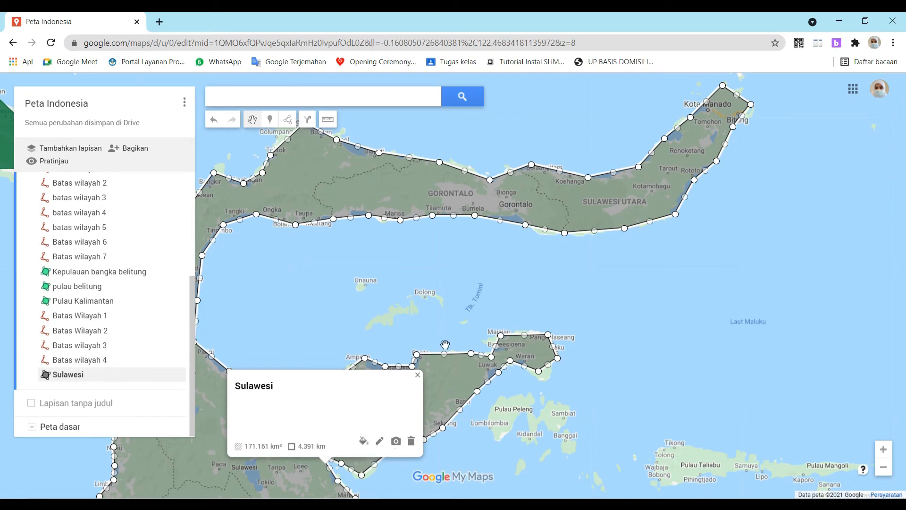
left_click(374, 283)
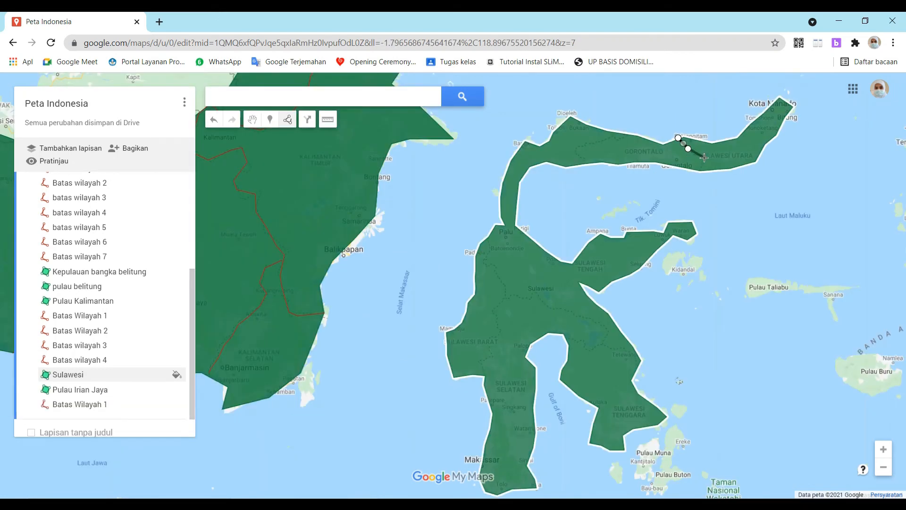
Finish the Gorontalo–Sulawesi Utara boundary line at the south coast, name it Batas wilayah 1 and save it
double_click(701, 172)
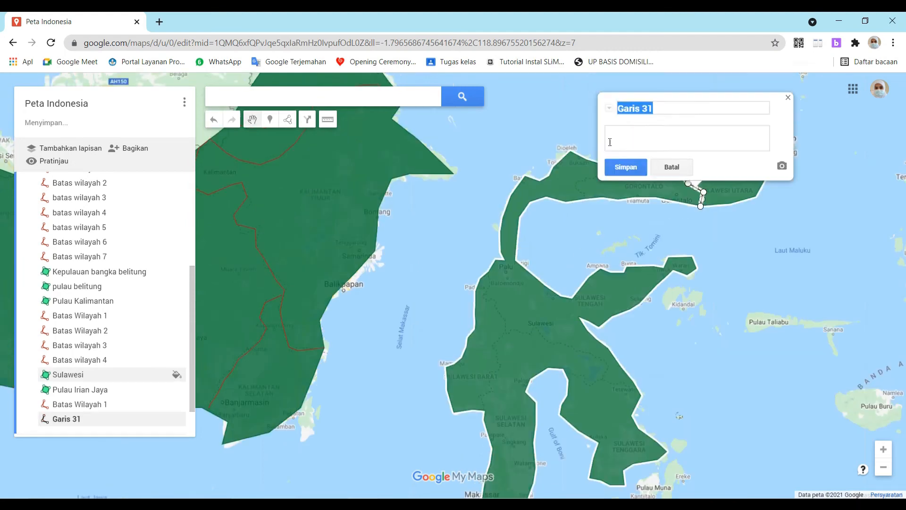
type("Bata")
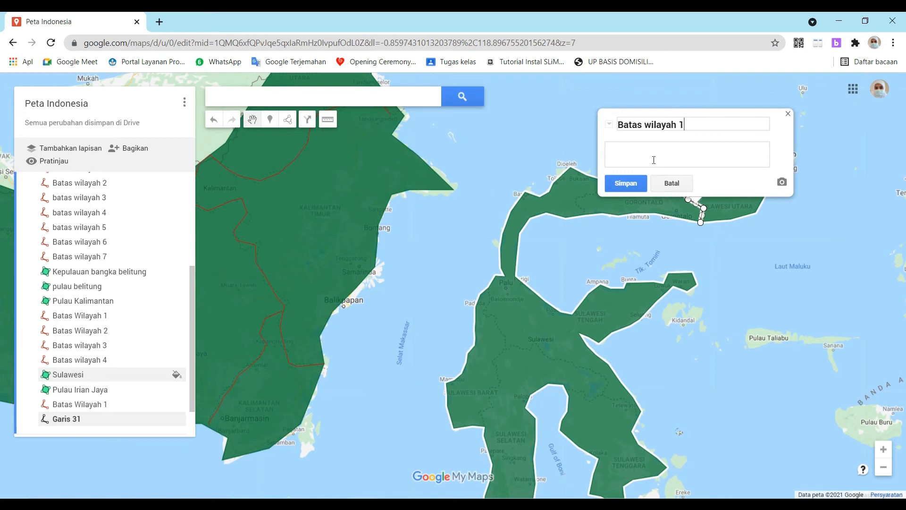
left_click(629, 185)
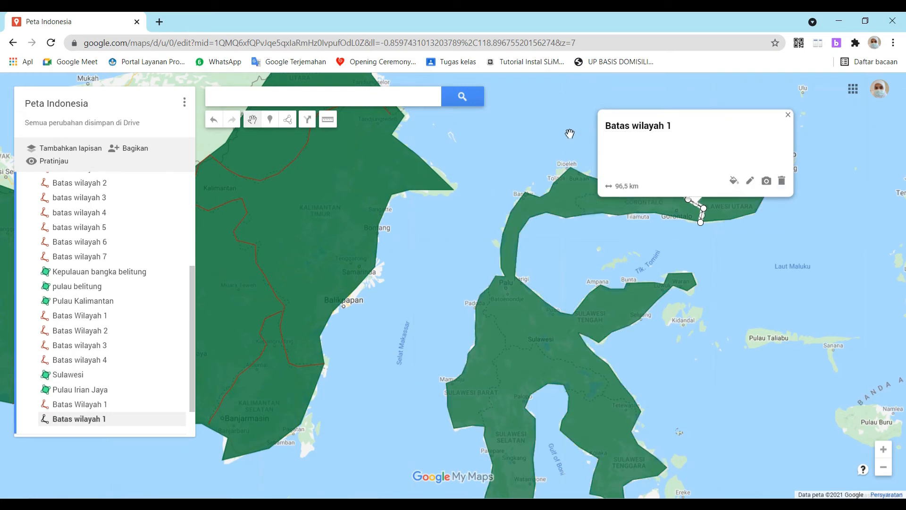
Draw a line along Gorontalo's western boundary, from Sulawesi's north coast to the south coast of the northern arm
left_click(287, 119)
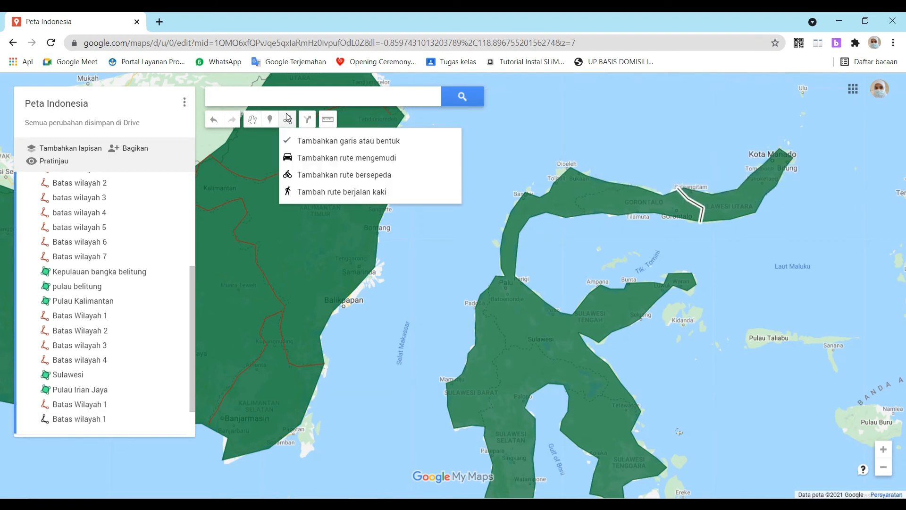
left_click(629, 183)
left_click(615, 189)
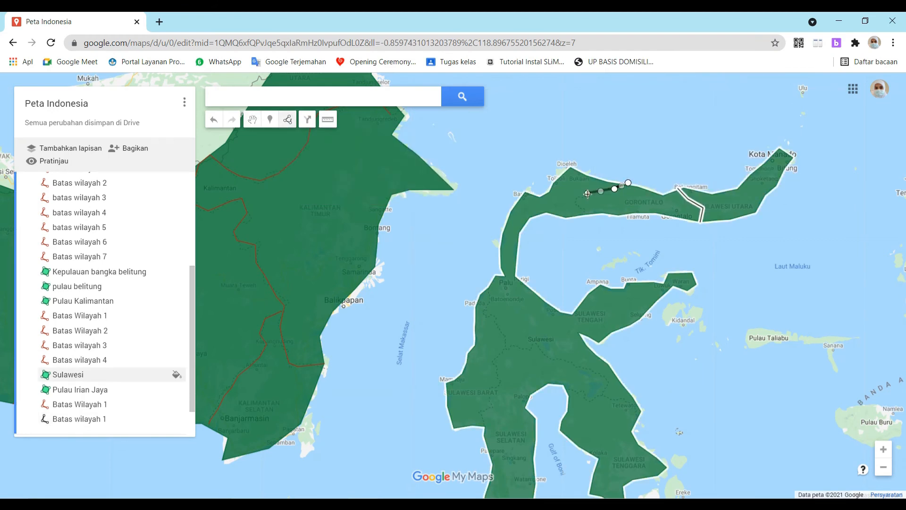
left_click(587, 194)
left_click(578, 199)
double_click(584, 214)
Name Gorontalo's western boundary line Batas Wilayah 2 and save it
type("Batas Wilayah")
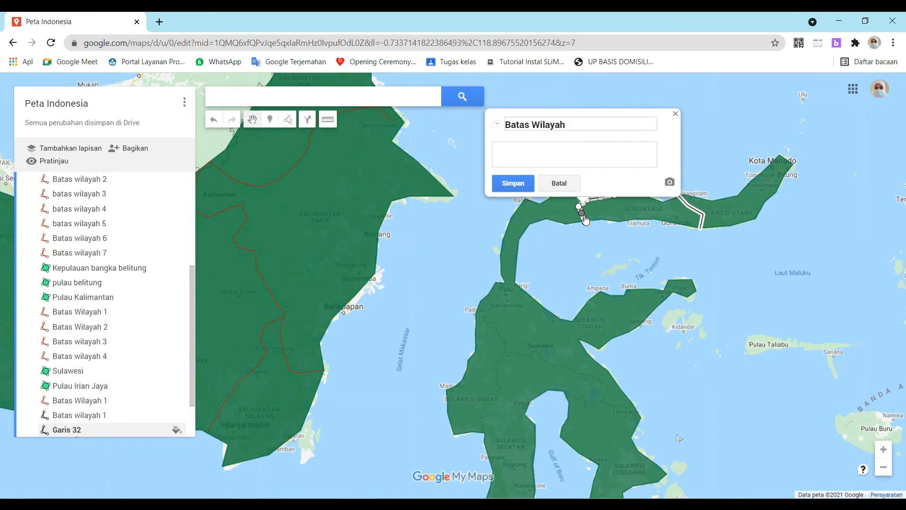
type(" 2")
left_click(513, 183)
Draw a line along Sulawesi Barat's inland boundary from the coast near Palu to the southern coast and enter the name Batas Wilayah 3
left_click(287, 119)
left_click(331, 138)
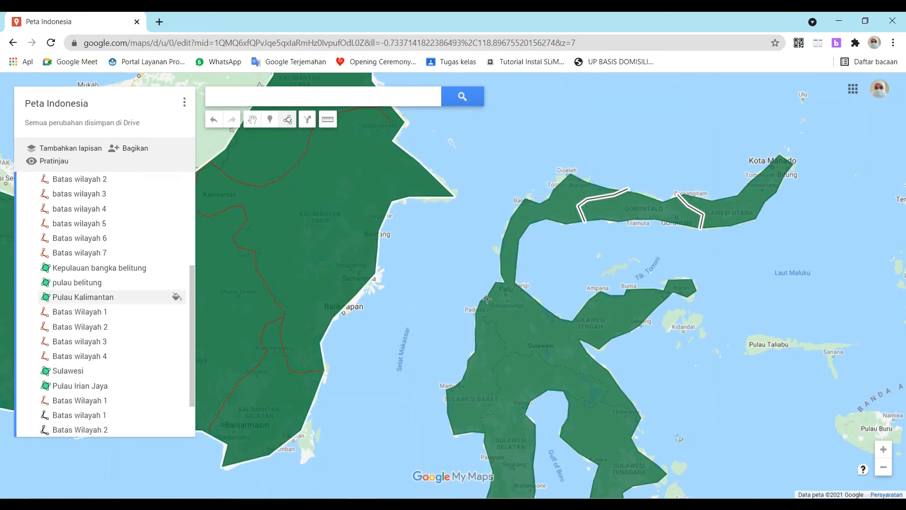
left_click(488, 294)
left_click(487, 318)
left_click(494, 328)
left_click(505, 342)
left_click(492, 367)
left_click(502, 389)
left_click(488, 402)
left_click(489, 412)
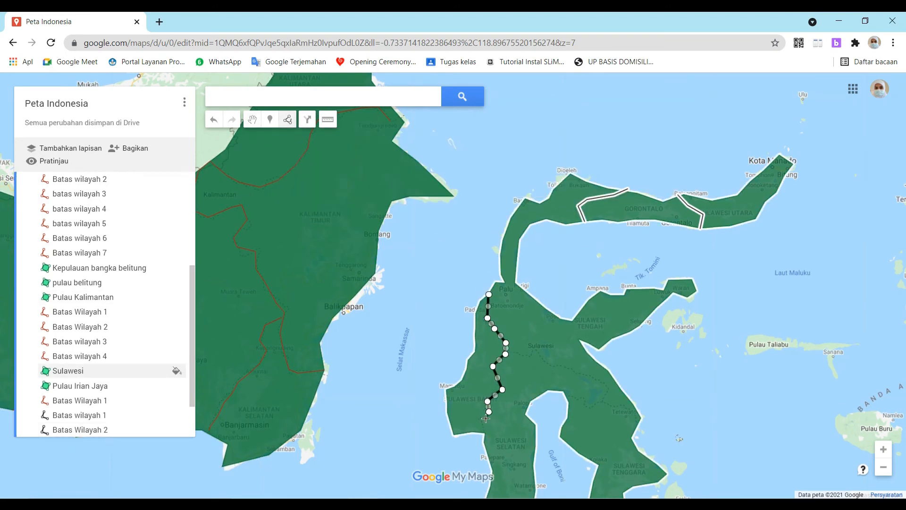
left_click(484, 418)
double_click(486, 434)
type("Batas")
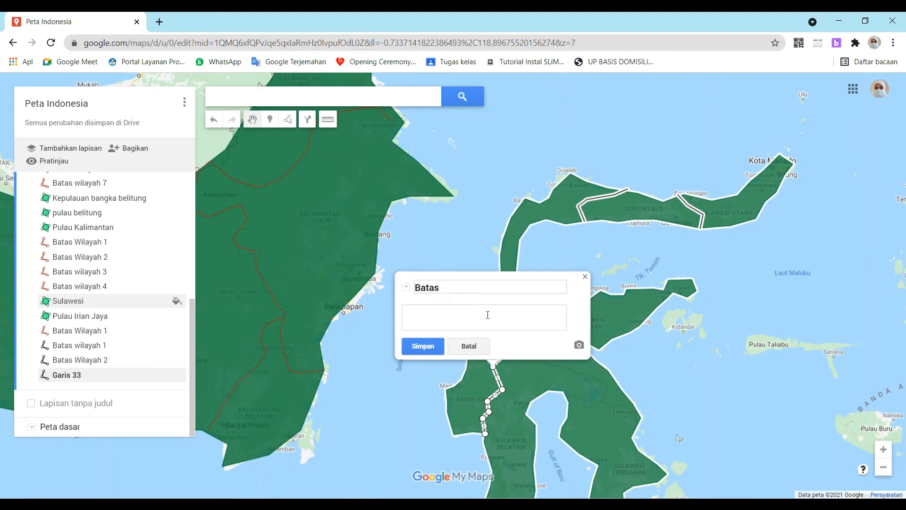
type(" Wilayah 3")
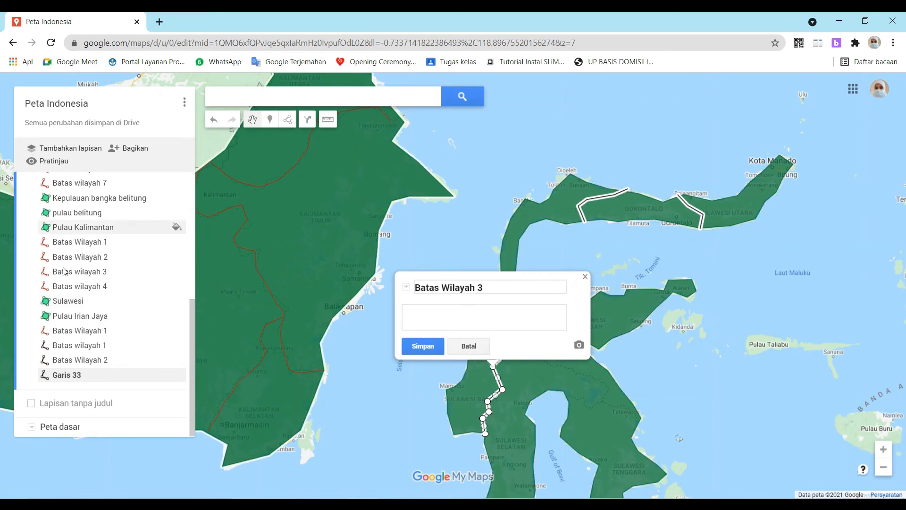
Finish the boundary line north of Sulawesi Tenggara at the Gulf of Boni coast, enter the name Batas Wilayah 3 and close its window
left_click(621, 252)
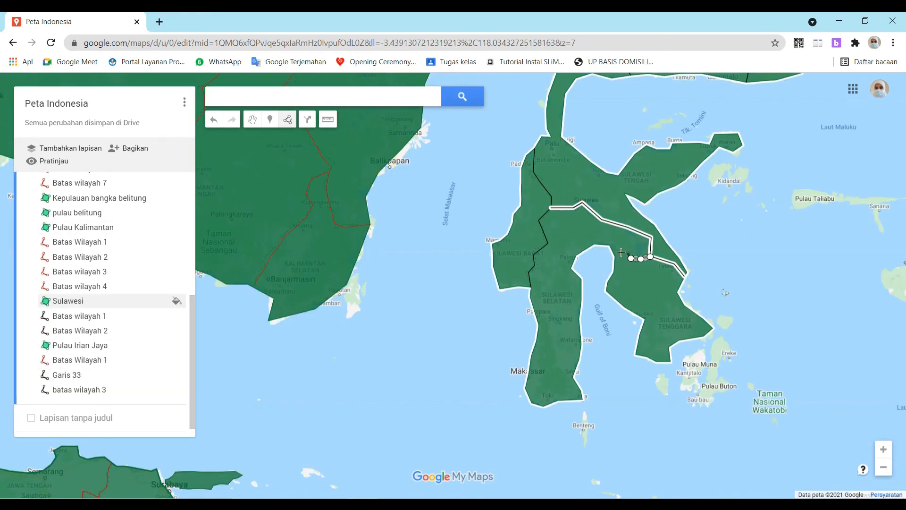
double_click(613, 251)
type("Batas Wilayah 3")
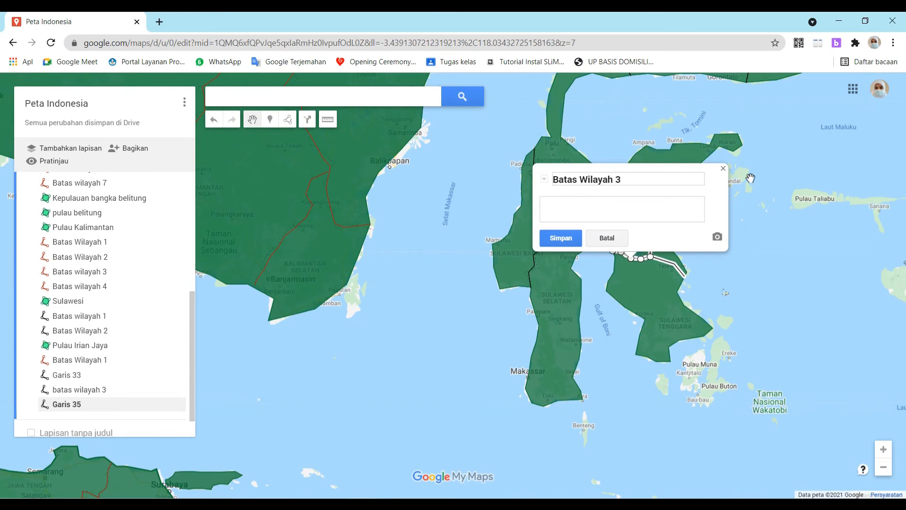
left_click(723, 168)
Rename the Garis 33 line along Sulawesi Barat's inland boundary as Batas wilayah 4 and save it
left_click_drag(722, 194, 731, 288)
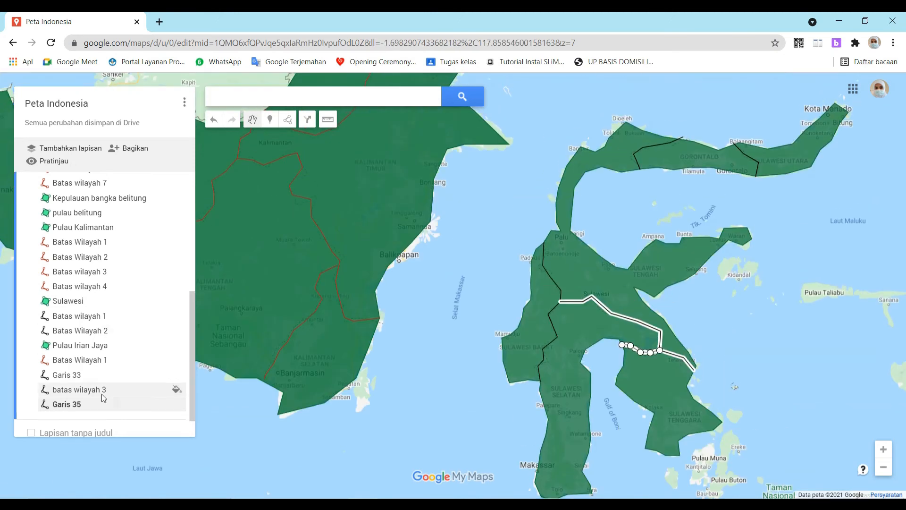
left_click(102, 377)
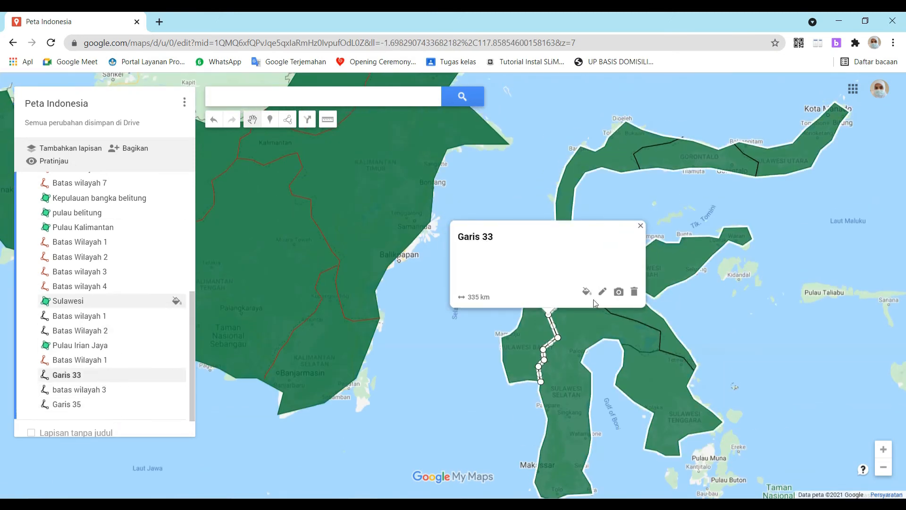
left_click(603, 292)
type("Batas")
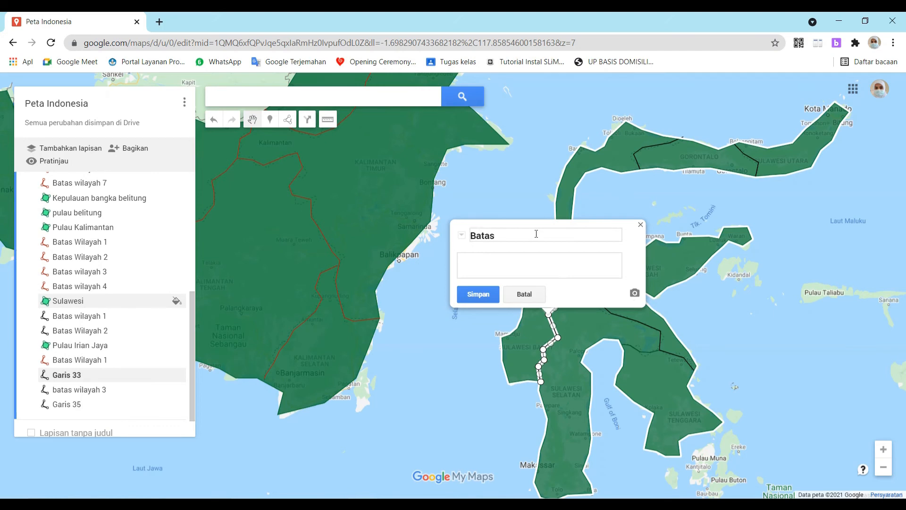
type(" wilayah 4")
key("Return")
Colour Gorontalo's western boundary line Batas Wilayah 2 red
left_click(116, 366)
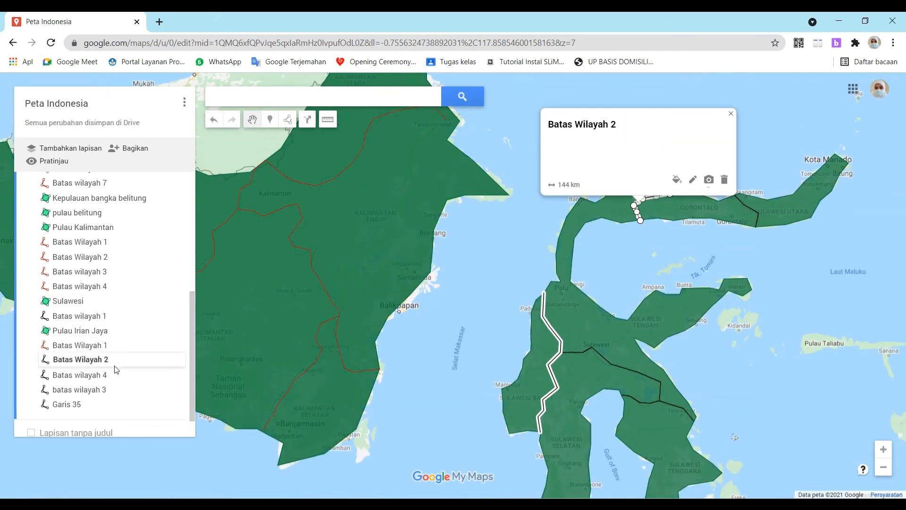
left_click(730, 116)
left_click(613, 123)
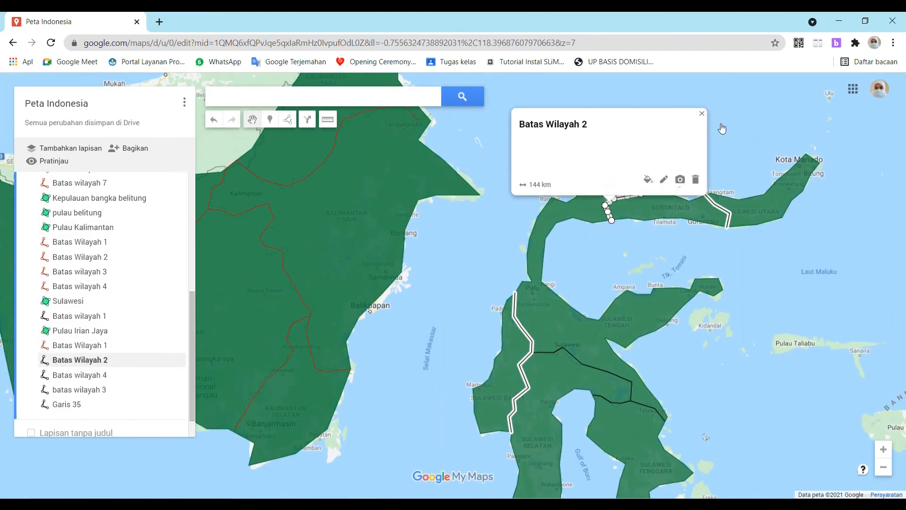
left_click(648, 180)
left_click(680, 180)
Colour Sulawesi Barat's boundary line Batas wilayah 4 red and select the batas wilayah 3 line
left_click(80, 375)
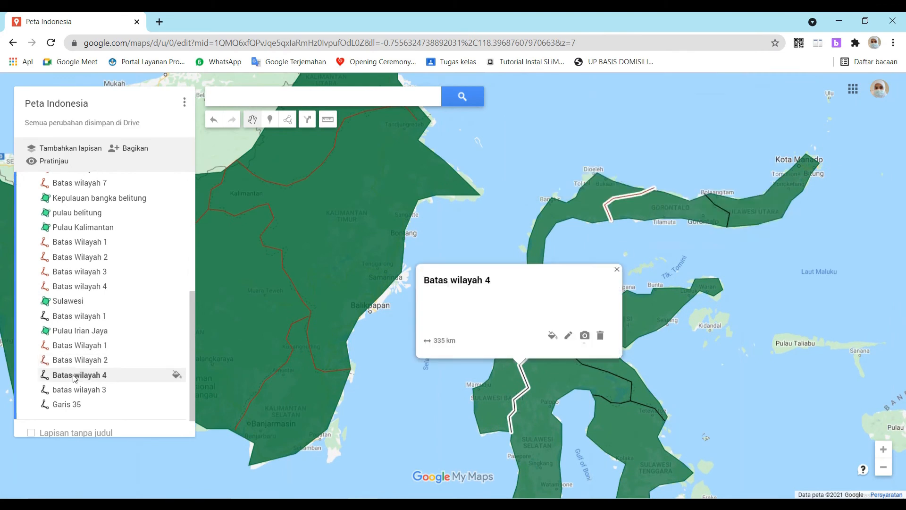
left_click(557, 342)
left_click(590, 343)
left_click(122, 389)
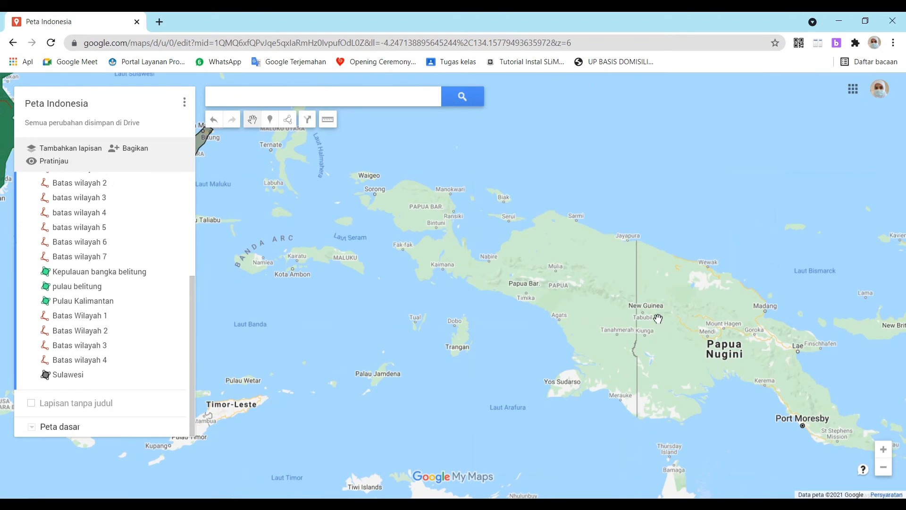
Outline Indonesian Papua as a closed polygon from Jayapura down the Papua Nugini border, around the southern and western coasts and back along the north coast
left_click(288, 120)
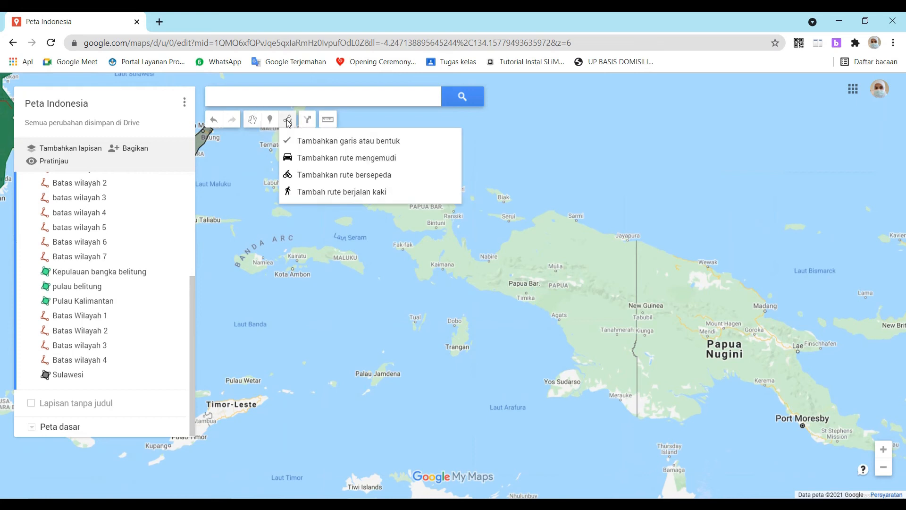
left_click(313, 140)
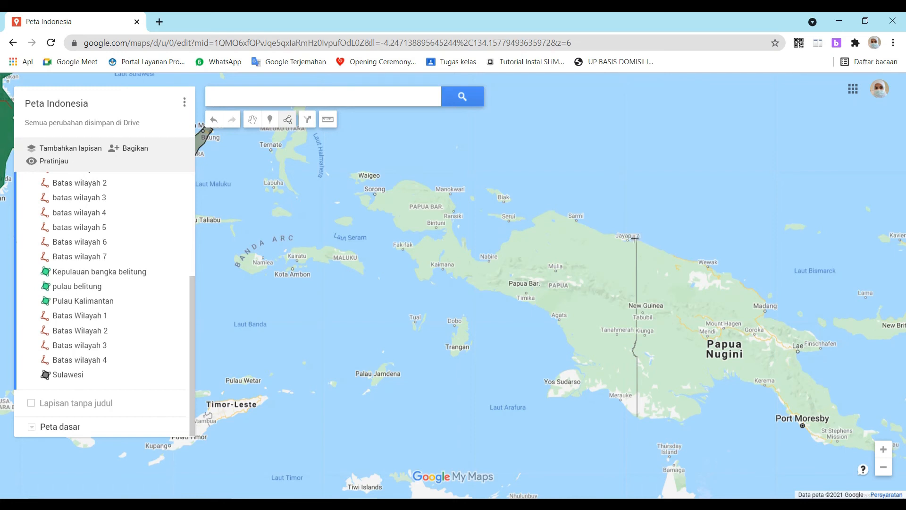
left_click(636, 326)
left_click(636, 345)
left_click(633, 352)
left_click(637, 359)
left_click(638, 419)
left_click(626, 408)
left_click(614, 392)
left_click(595, 388)
left_click(585, 385)
left_click(579, 394)
left_click(555, 397)
left_click(546, 396)
left_click(552, 383)
left_click(576, 368)
left_click(572, 357)
left_click(568, 341)
left_click(562, 326)
left_click(541, 310)
left_click(527, 299)
left_click(498, 291)
left_click(471, 286)
left_click(457, 275)
left_click(430, 278)
left_click(418, 277)
left_click(410, 256)
left_click(399, 243)
left_click(413, 243)
left_click(440, 239)
left_click(446, 234)
left_click(439, 229)
left_click(415, 231)
left_click(399, 231)
left_click(390, 217)
left_click(381, 210)
left_click(364, 210)
left_click(362, 197)
left_click(371, 201)
left_click(378, 194)
left_click(390, 189)
left_click(402, 182)
left_click(416, 180)
left_click(436, 191)
left_click(451, 199)
left_click(452, 211)
left_click(454, 232)
left_click(473, 255)
left_click(485, 262)
left_click(499, 250)
left_click(511, 237)
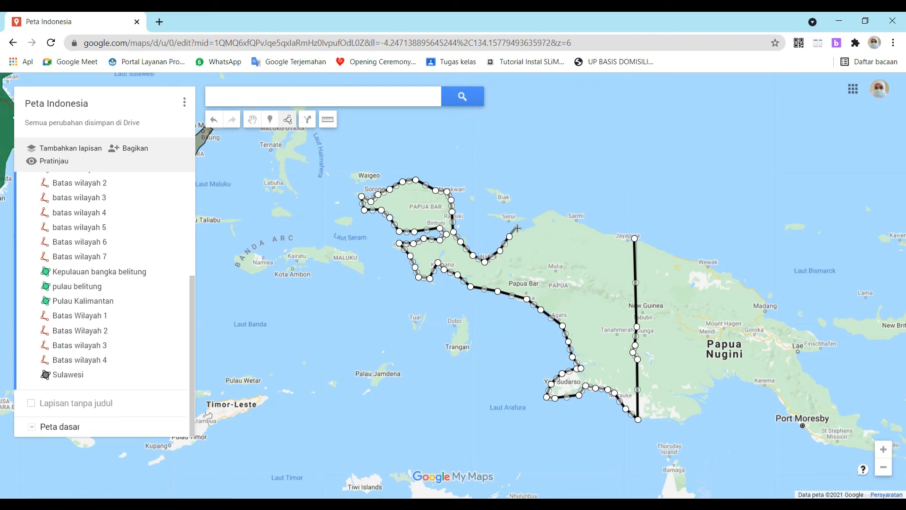
left_click(533, 219)
left_click(556, 210)
left_click(592, 227)
left_click(621, 238)
double_click(634, 238)
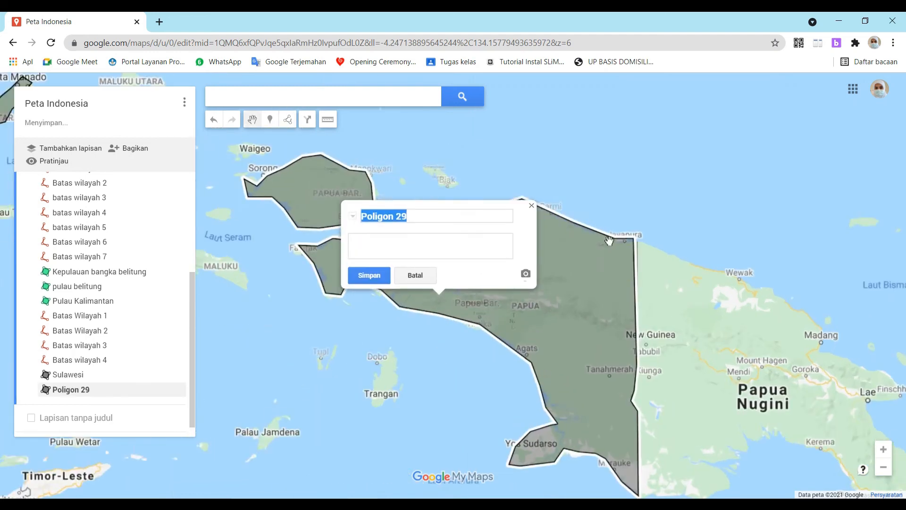
Name the Papua polygon Pulau Irian Jaya, save it and close its window
type("P")
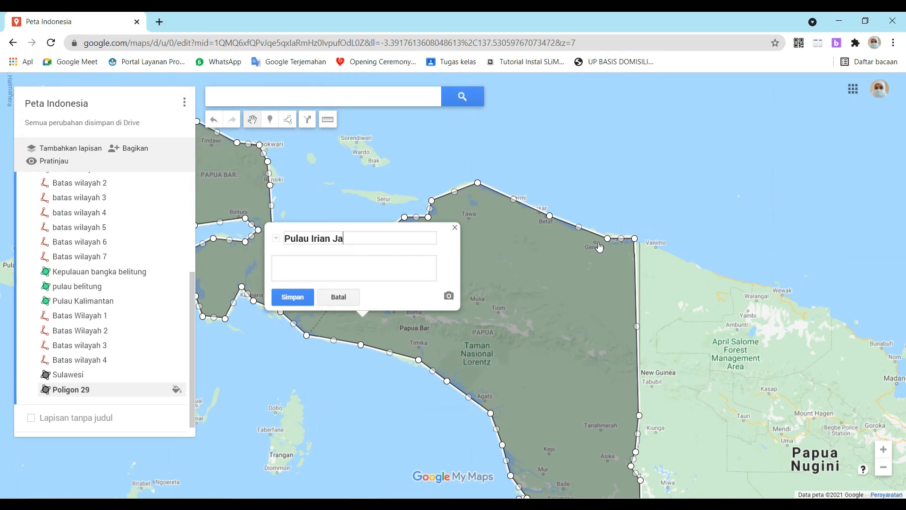
left_click(292, 298)
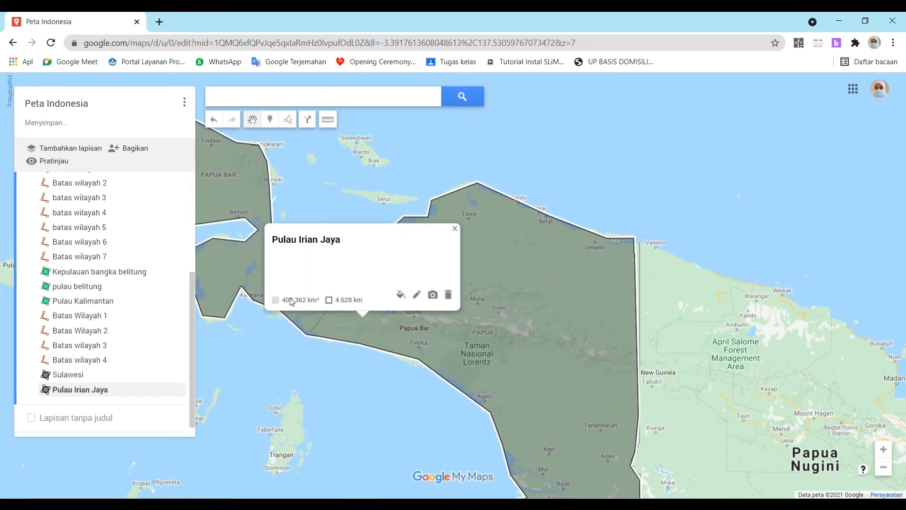
left_click(452, 229)
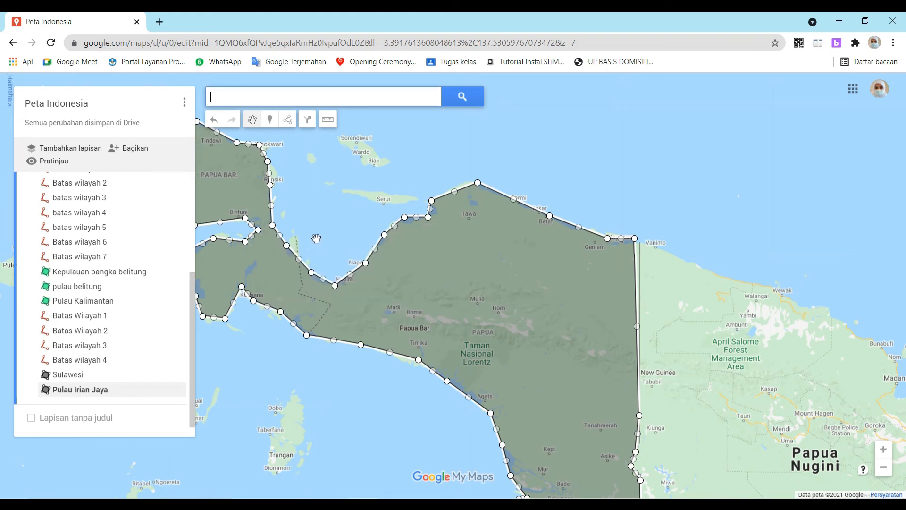
Draw a line along the dashed Papua Barat–Papua border from the bay coast to the south coast and save it as Batas Wilayah 1
left_click(287, 121)
left_click(295, 144)
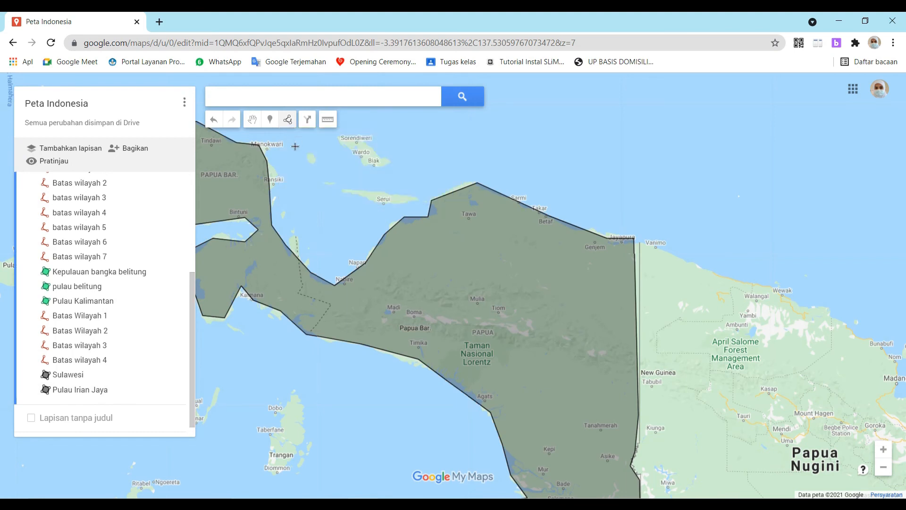
left_click(297, 258)
left_click(301, 292)
left_click(321, 301)
left_click(334, 305)
double_click(310, 331)
type("Batas Wila")
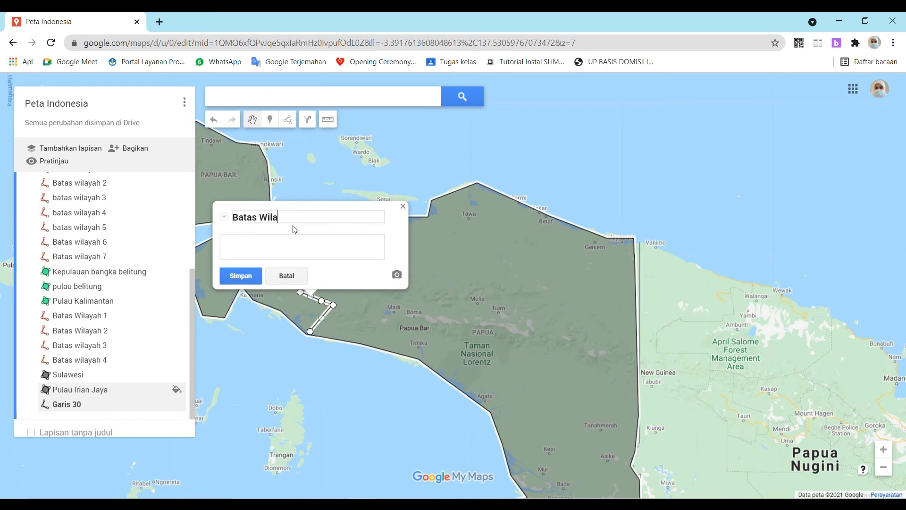
type("yah 1")
left_click(255, 276)
Colour Papua's boundary line Batas Wilayah 1 red
left_click(351, 275)
left_click(382, 274)
left_click(485, 257)
Colour the Pulau Irian Jaya polygon green and make its fill more opaque
left_click(70, 389)
left_click(401, 295)
left_click(483, 297)
left_click_drag(429, 345, 453, 345)
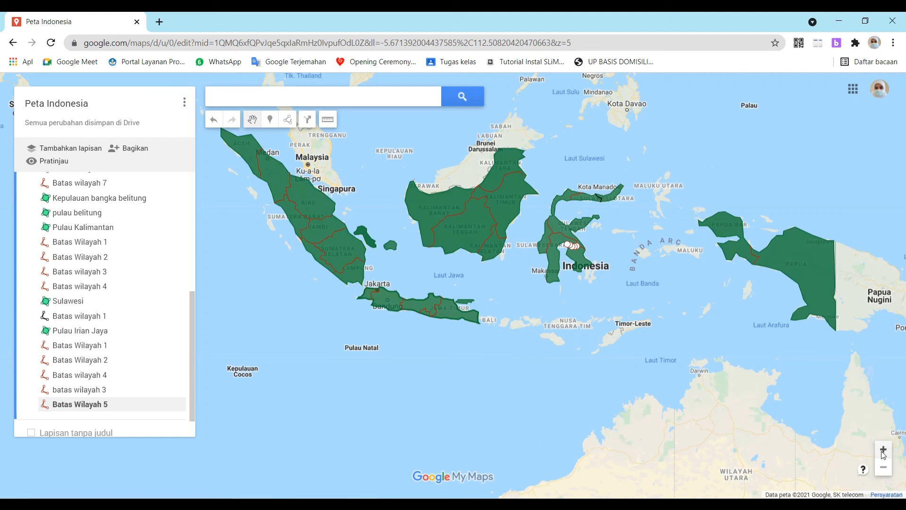
Outline the island of Bali as a closed polygon along its coast
left_click(883, 451)
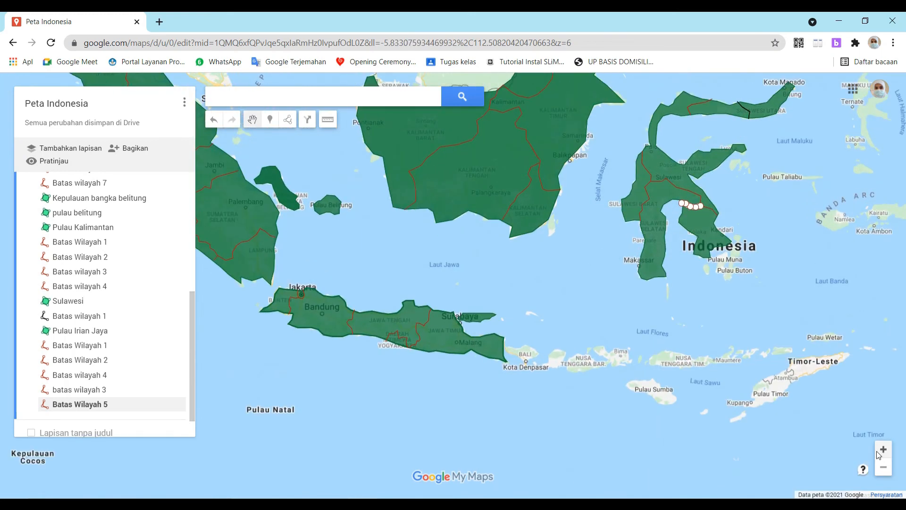
left_click_drag(696, 432, 544, 424)
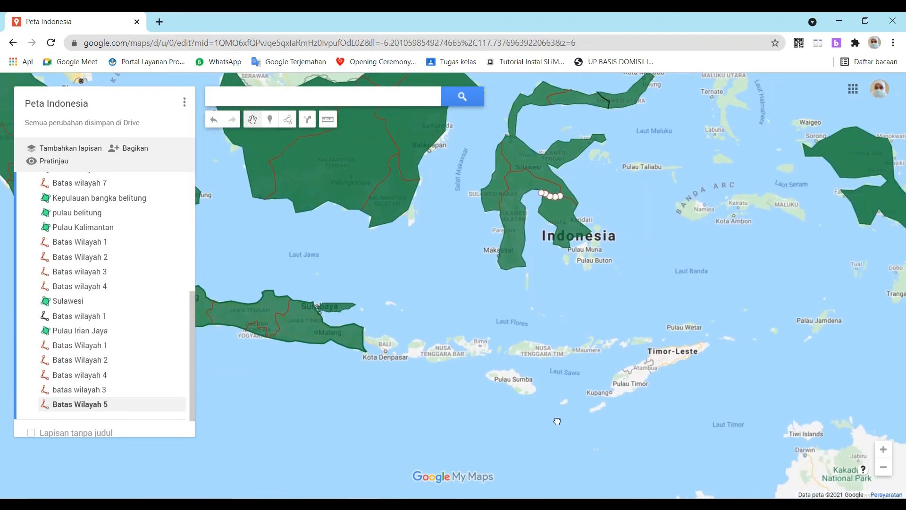
left_click(884, 449)
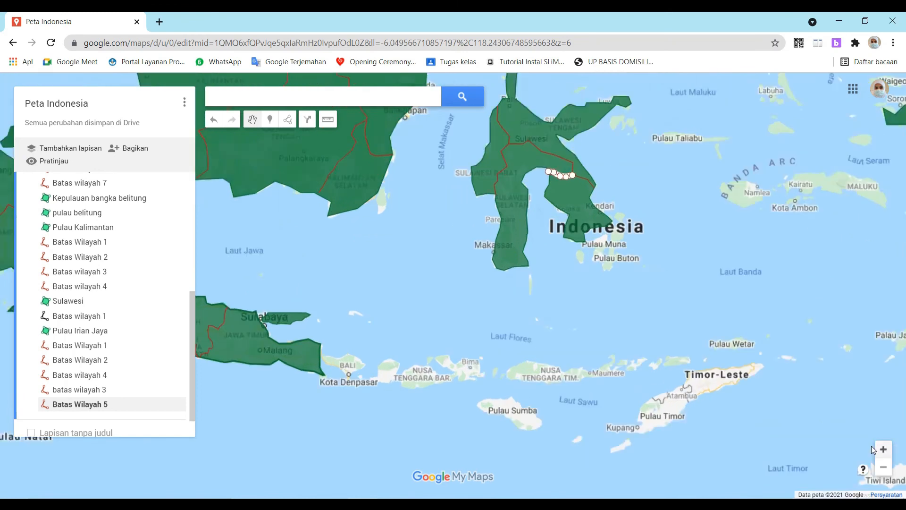
left_click_drag(635, 431, 676, 308)
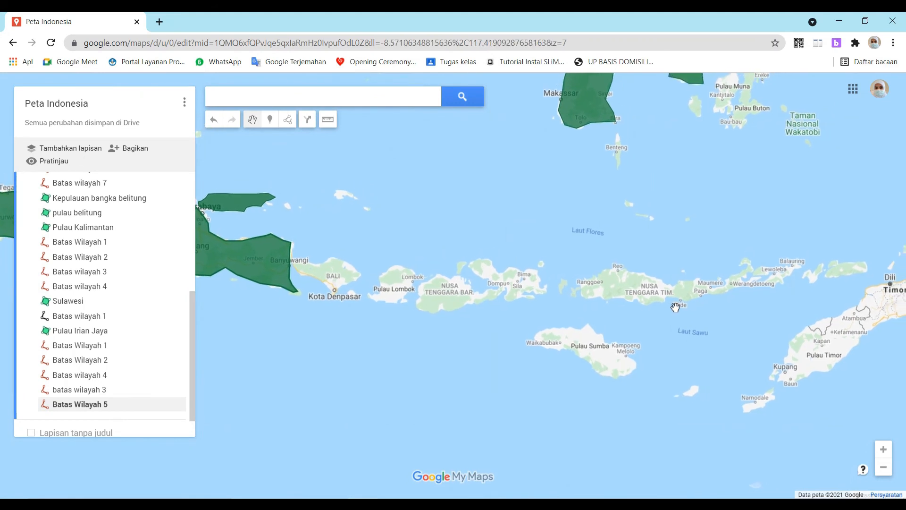
left_click_drag(771, 330, 724, 306)
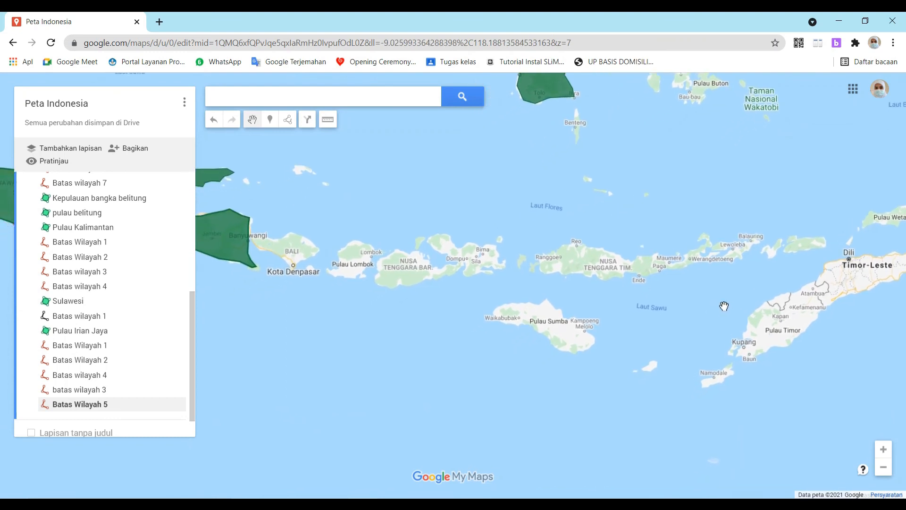
left_click(288, 120)
left_click(305, 138)
left_click(260, 235)
left_click(271, 239)
left_click(287, 237)
left_click(296, 233)
left_click(320, 248)
left_click(312, 257)
left_click(295, 264)
left_click(277, 258)
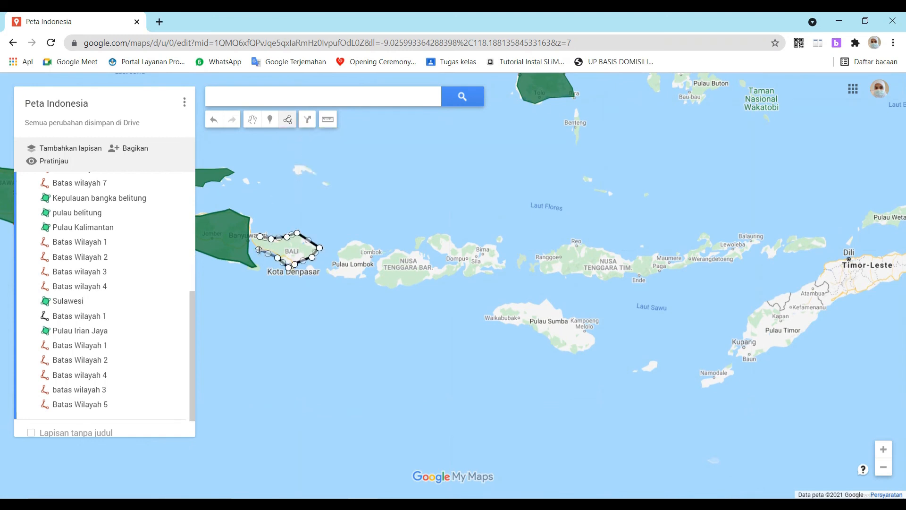
left_click(260, 236)
Name the new island polygon Bali, save it and close its window
type("Bali")
left_click(214, 228)
left_click(355, 252)
Outline the island of Lombok, east of Bali, as a closed polygon along its coast
left_click(288, 119)
left_click(304, 137)
left_click(353, 241)
left_click(369, 243)
left_click(373, 249)
left_click(371, 255)
left_click(371, 260)
left_click(365, 268)
left_click(354, 278)
left_click(348, 279)
left_click(331, 277)
left_click(326, 269)
left_click(339, 266)
left_click(339, 255)
left_click(353, 241)
Name the Lombok polygon Pulau Lombok, save it and close its window
left_click(406, 241)
left_click_drag(328, 183, 214, 182)
type("Pulau L")
type("ombok")
left_click(279, 184)
type("Pulau")
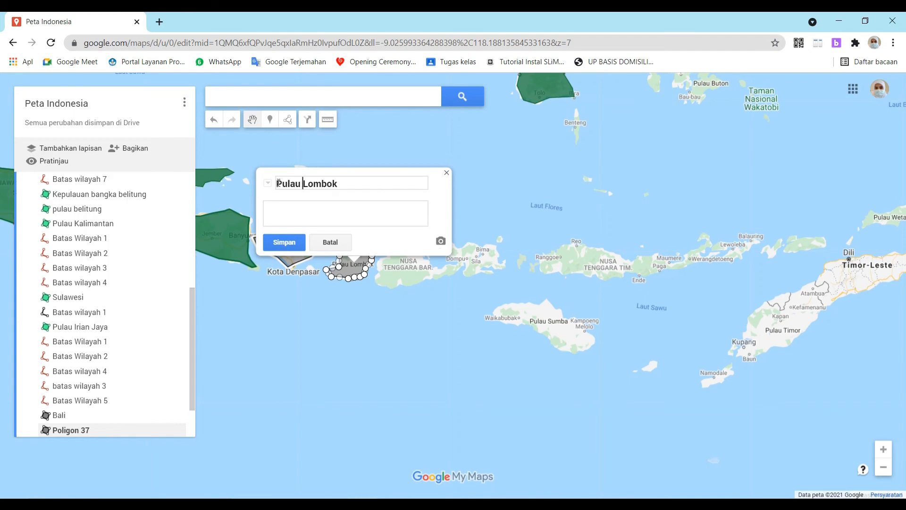
left_click(287, 242)
left_click(447, 172)
Outline the island of Sumbawa, east of Lombok, as a closed polygon along its coast
left_click(287, 122)
left_click(647, 220)
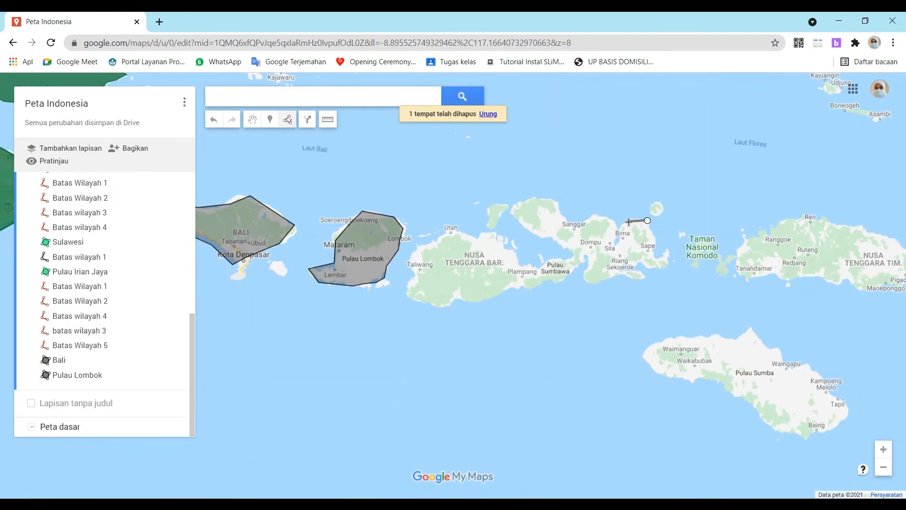
left_click(628, 221)
left_click(620, 234)
left_click(614, 245)
left_click(615, 225)
left_click(603, 216)
left_click(585, 223)
left_click(567, 220)
left_click(558, 203)
left_click(512, 215)
left_click(524, 224)
left_click(546, 236)
left_click(559, 246)
left_click(572, 252)
left_click(550, 262)
left_click(534, 268)
left_click(512, 253)
left_click(506, 244)
left_click(490, 232)
left_click(470, 236)
left_click(454, 231)
left_click(442, 236)
left_click(424, 246)
left_click(411, 272)
left_click(404, 294)
left_click(433, 307)
left_click(455, 303)
left_click(480, 300)
left_click(510, 289)
left_click(546, 283)
left_click(562, 281)
left_click(587, 258)
left_click(585, 272)
left_click(584, 281)
left_click(602, 282)
left_click(619, 275)
left_click(636, 281)
left_click(643, 275)
left_click(630, 271)
left_click(639, 263)
left_click(649, 264)
left_click(664, 269)
left_click(667, 262)
left_click(669, 250)
left_click(662, 258)
left_click(651, 253)
left_click(654, 243)
left_click(655, 234)
left_click(648, 221)
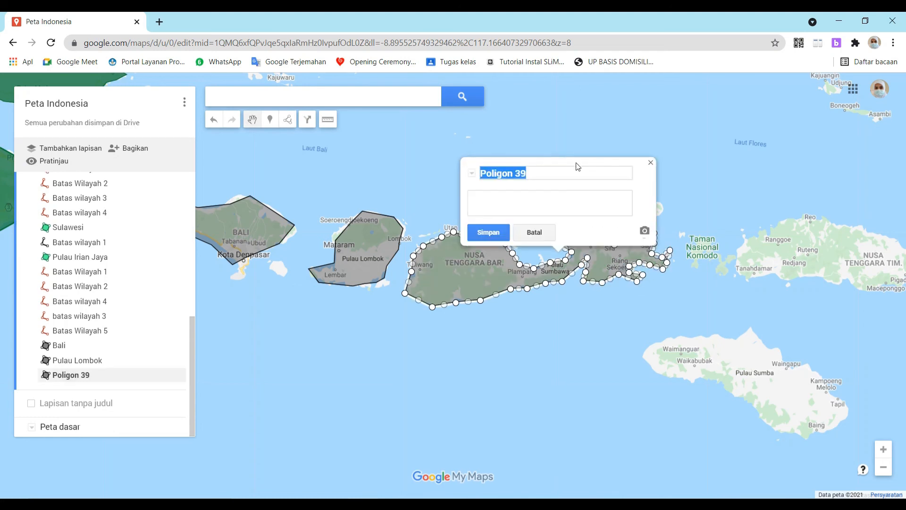
left_click(563, 171)
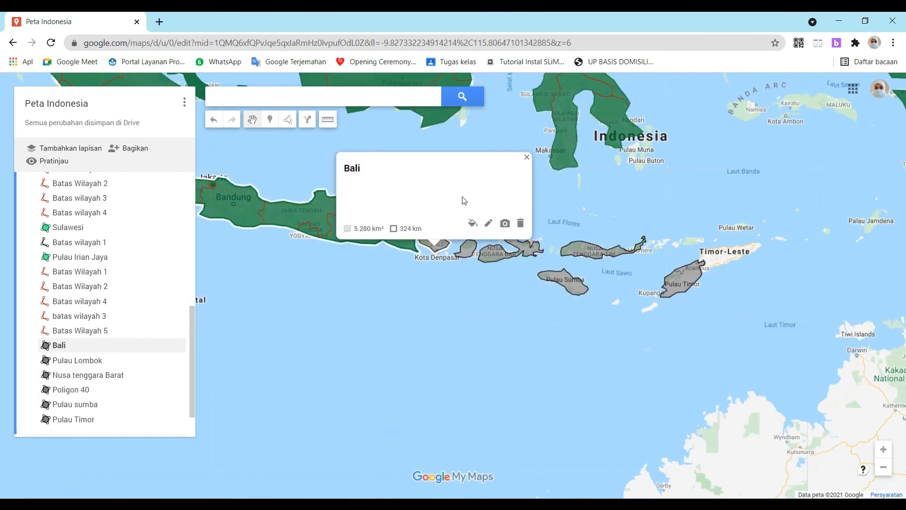
Colour the Bali polygon dark green, lower its transparency to the minimum and close its window
left_click(472, 223)
left_click(555, 223)
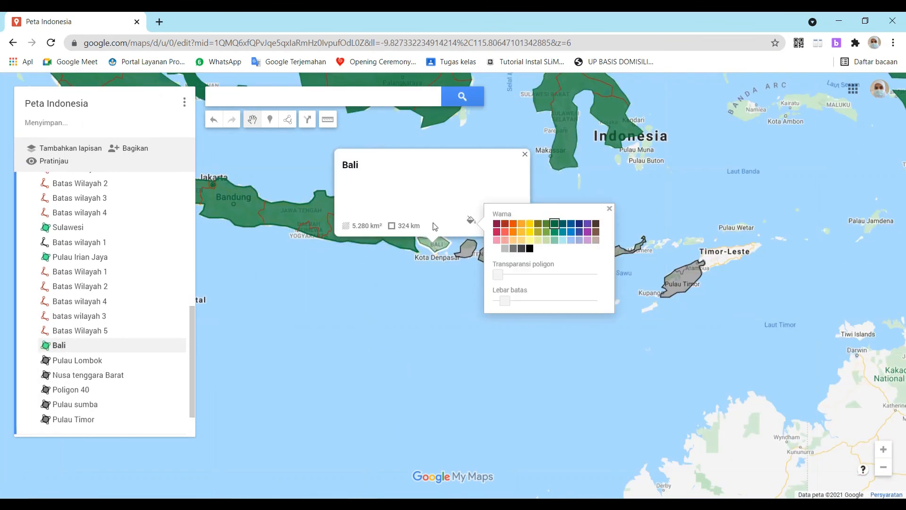
left_click(624, 176)
Colour the Pulau Lombok polygon the same dark green
left_click(467, 248)
left_click(507, 228)
left_click(588, 228)
Colour the Nusa tenggara Barat polygon dark green, reduce its transparency and close its window
left_click(494, 255)
left_click(536, 227)
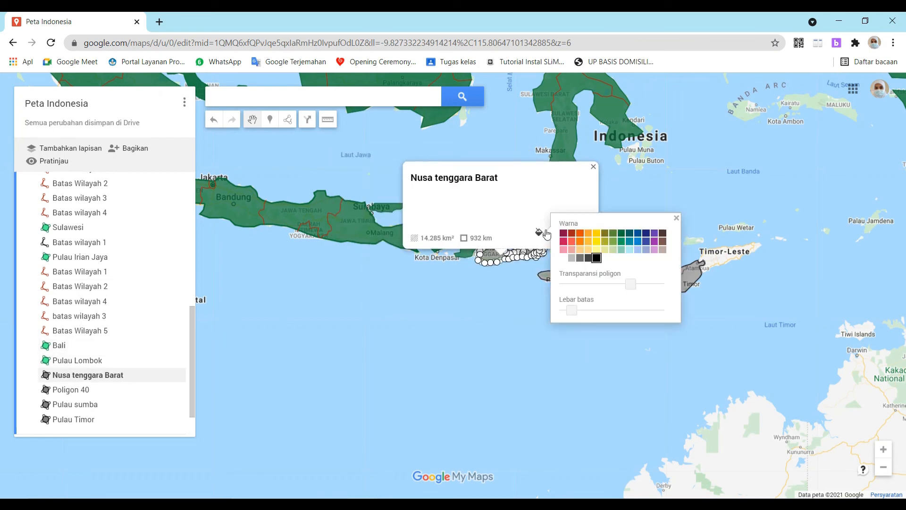
left_click(623, 236)
left_click_drag(631, 284, 591, 284)
left_click(687, 216)
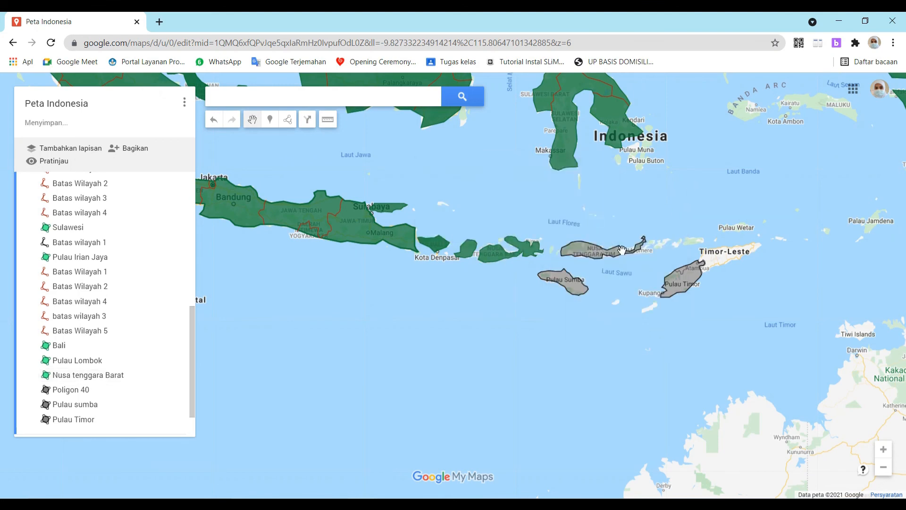
Colour the Flores polygon, east of Nusa tenggara Barat, dark green and reduce its transparency
left_click(600, 253)
left_click(639, 231)
left_click(719, 231)
left_click_drag(728, 281, 683, 283)
Colour the Pulau sumba polygon dark green, reduce its transparency and close its window
left_click(564, 281)
left_click(606, 258)
left_click(689, 265)
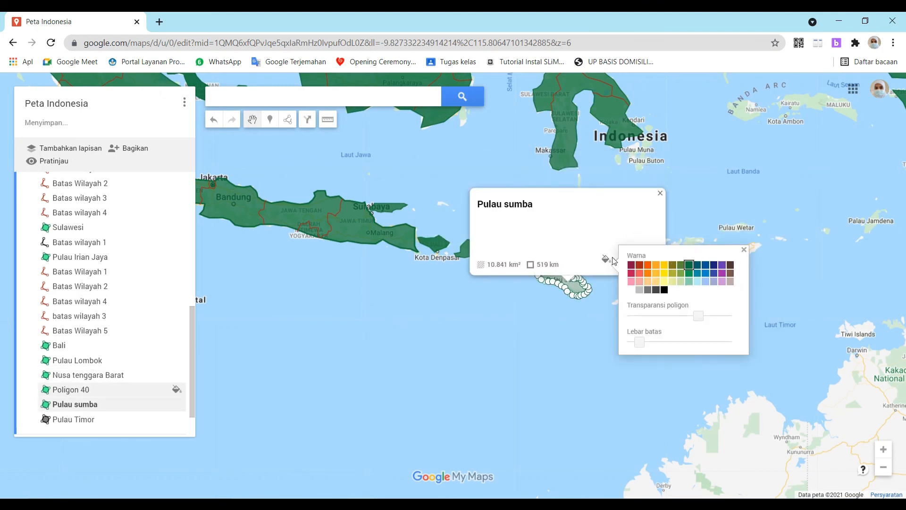
left_click_drag(696, 318, 654, 317)
left_click(599, 306)
Colour the Pulau Timor polygon dark green, reduce its transparency and close its window
left_click(684, 277)
left_click(722, 253)
left_click(804, 257)
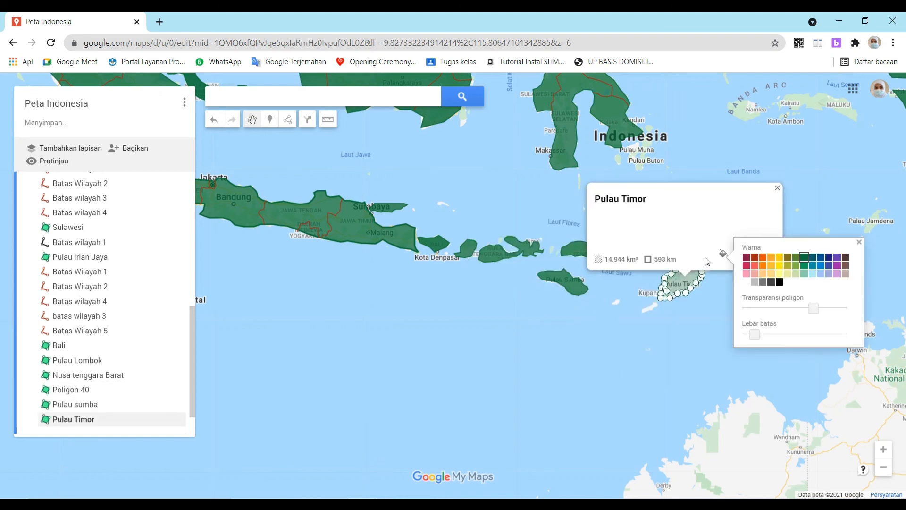
left_click_drag(813, 307, 766, 308)
left_click(721, 311)
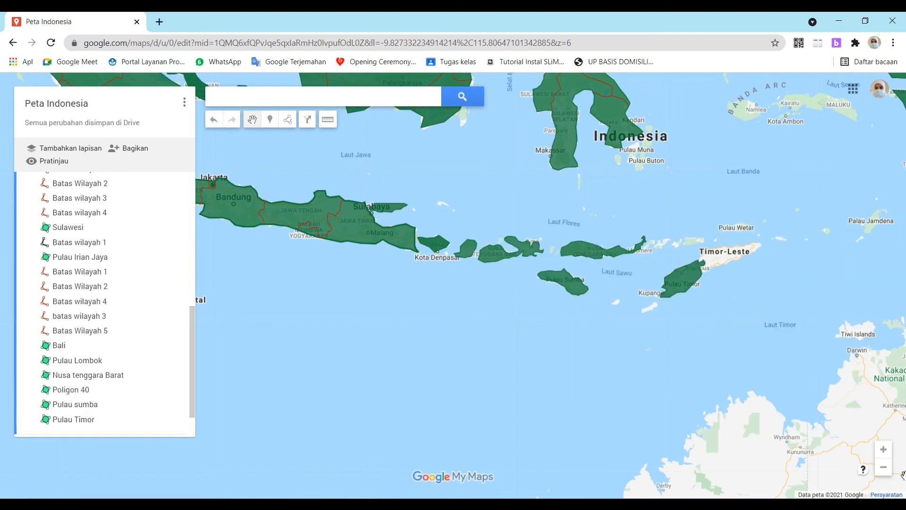
Print the map of all Indonesia as a PDF on A4 paper in landscape orientation and look through the result
left_click(883, 468)
left_click(883, 468)
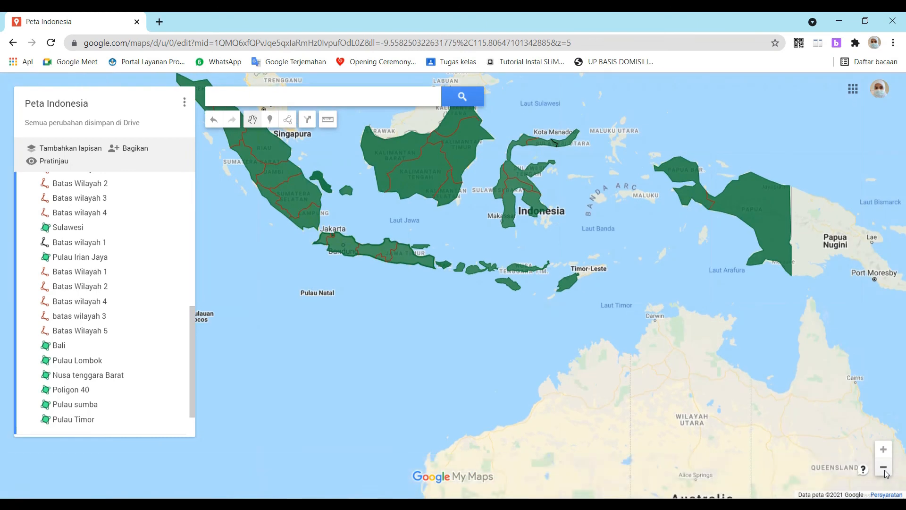
left_click_drag(698, 336, 746, 342)
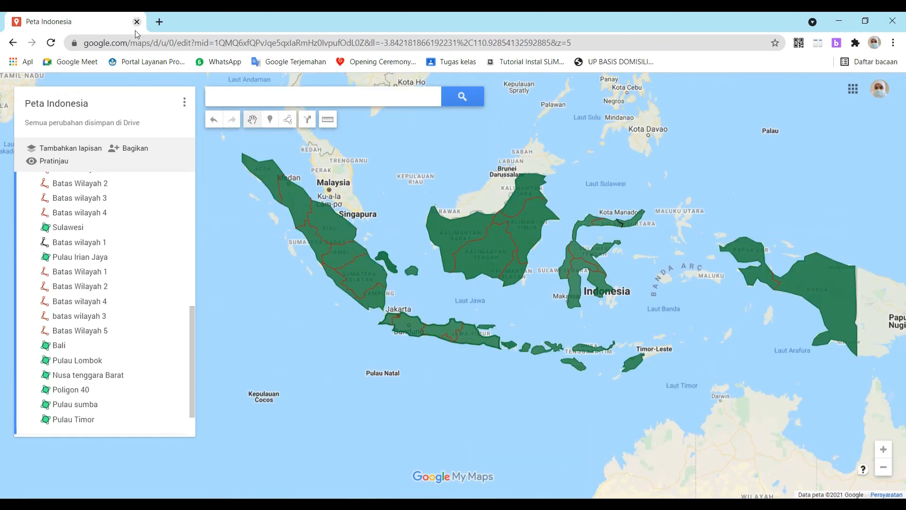
left_click(184, 102)
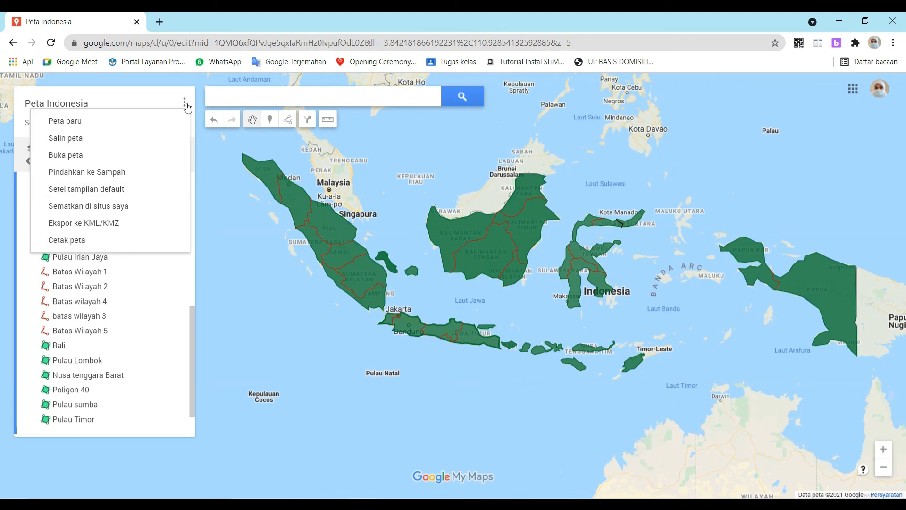
left_click(102, 238)
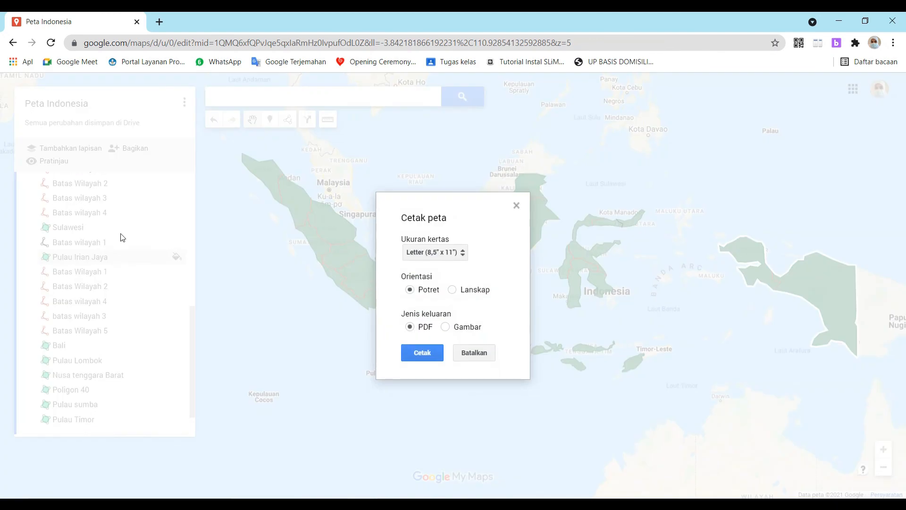
left_click(464, 253)
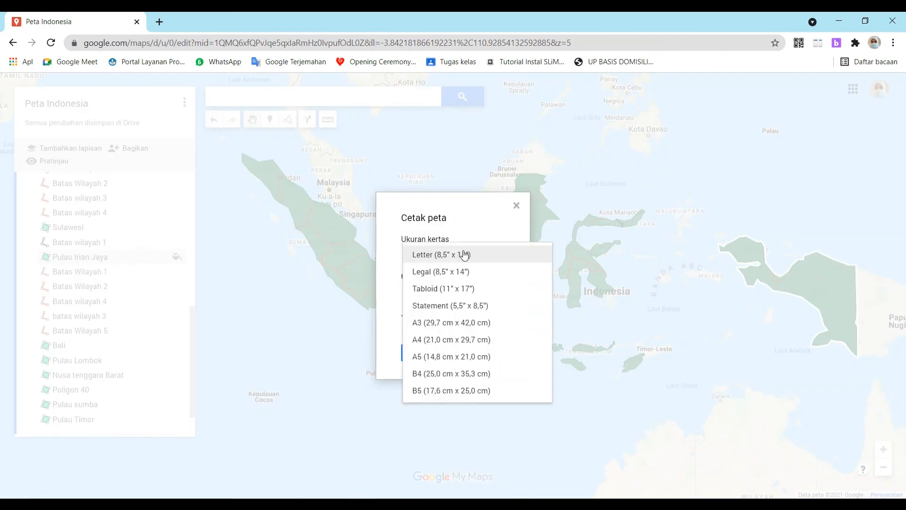
left_click(464, 341)
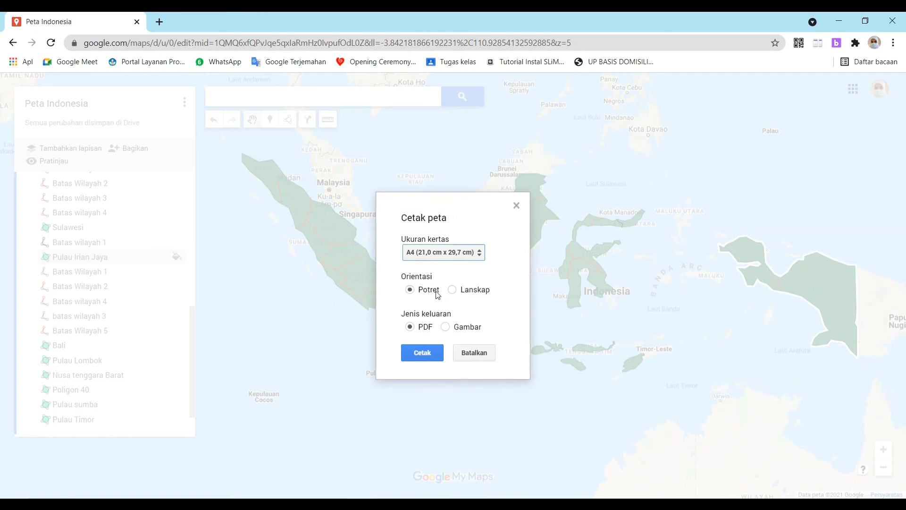
left_click(483, 295)
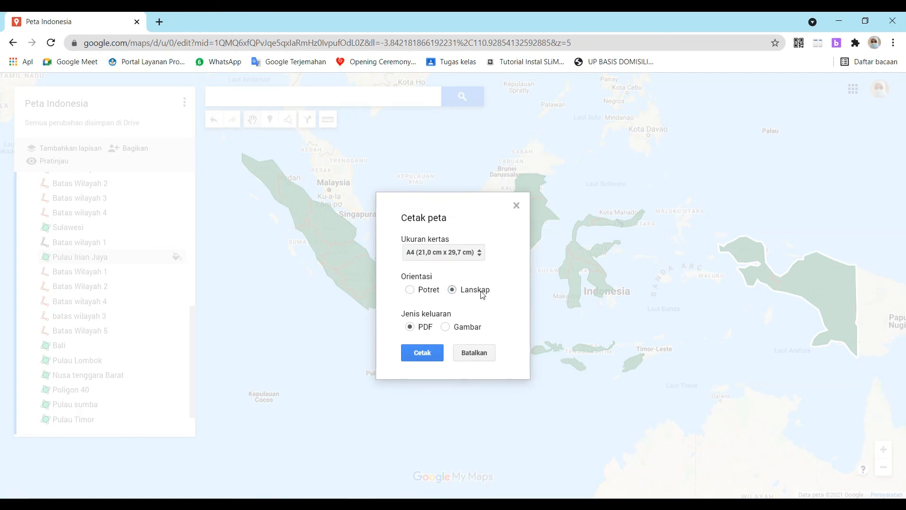
left_click(435, 355)
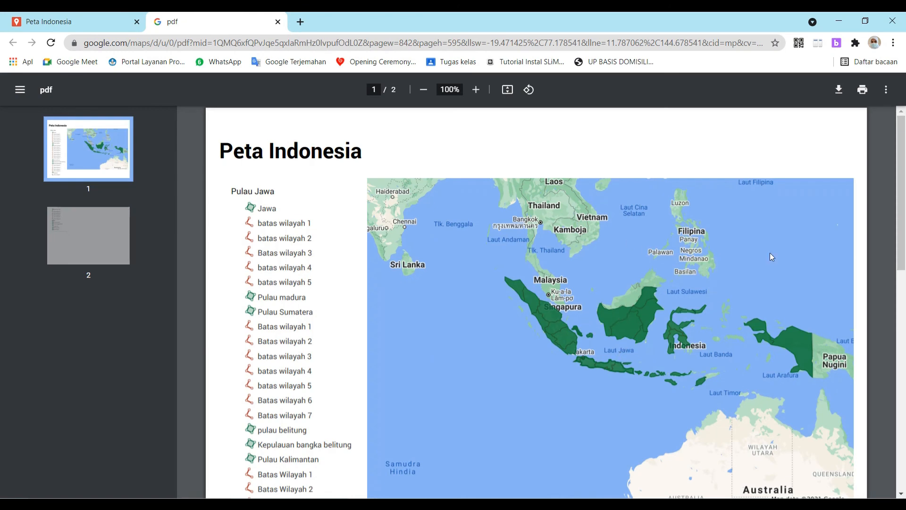
left_click_drag(901, 181, 903, 202)
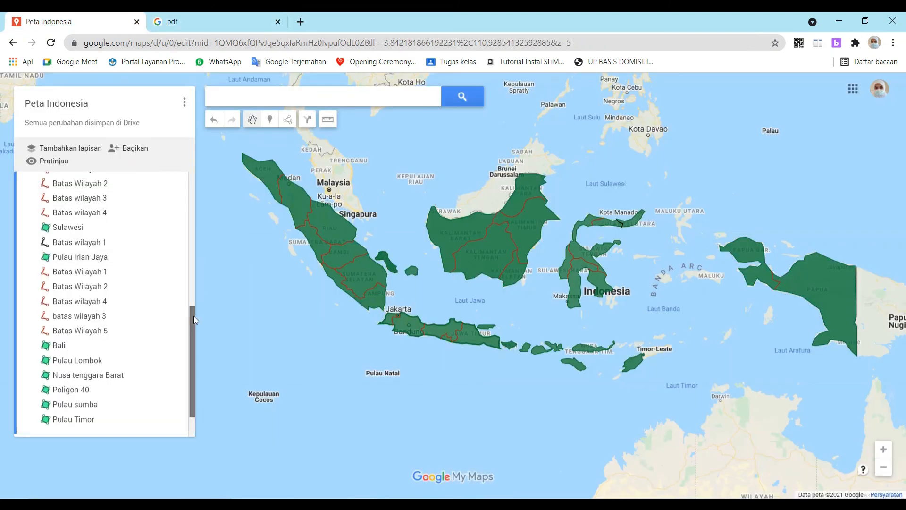
Rename the Pulau Jawa layer to Peta Tematik and save the name
left_click_drag(194, 316, 205, 141)
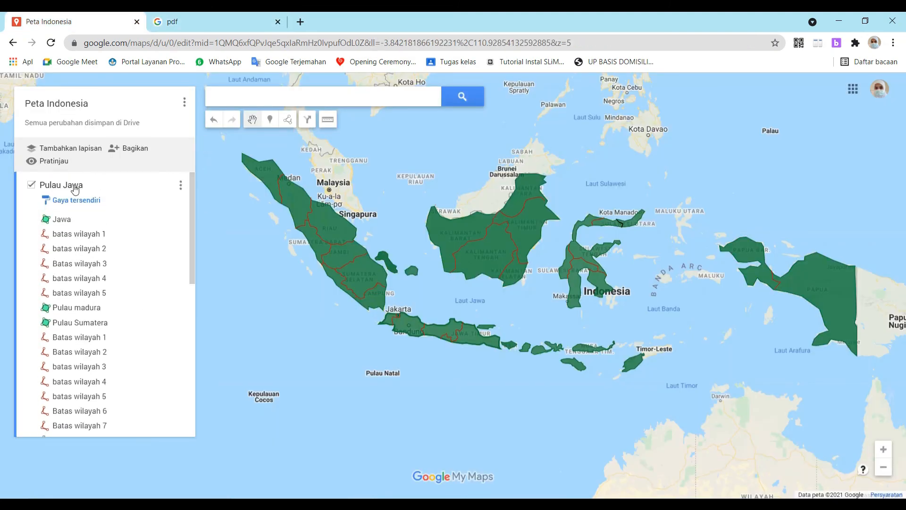
left_click(181, 186)
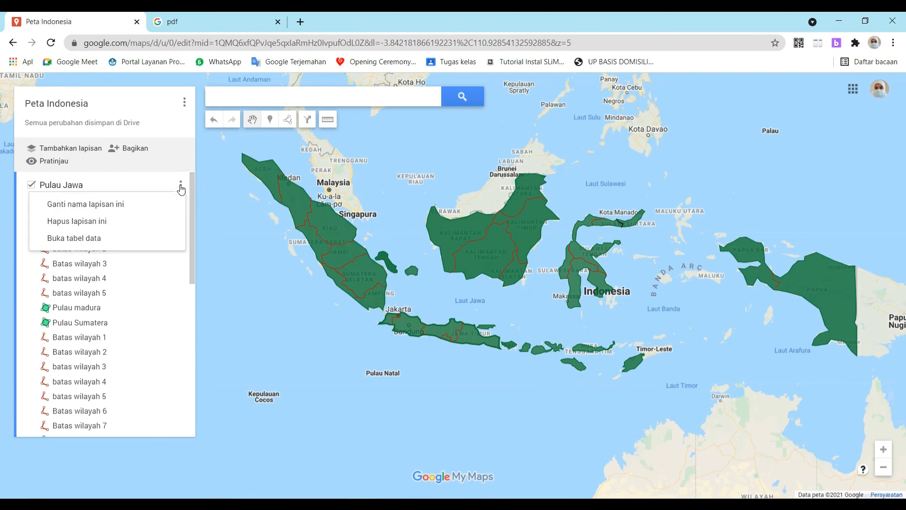
left_click(101, 205)
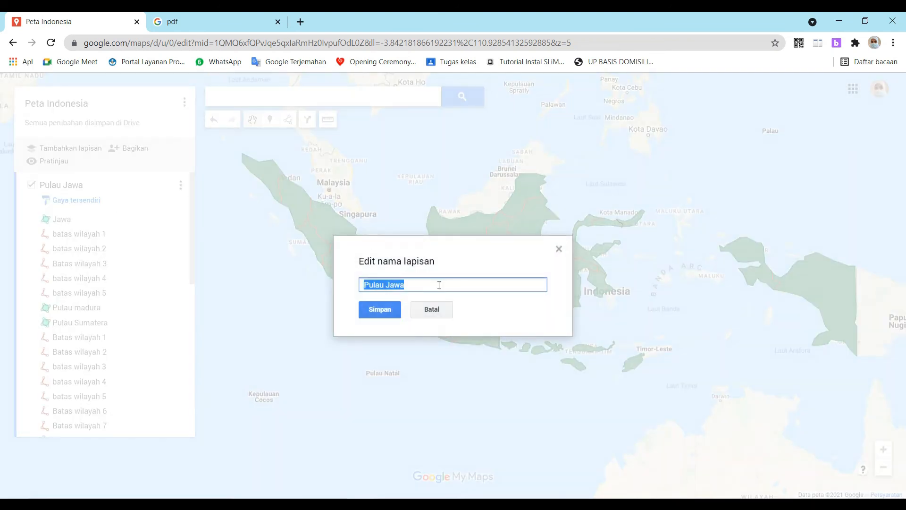
type("Peta Tematik")
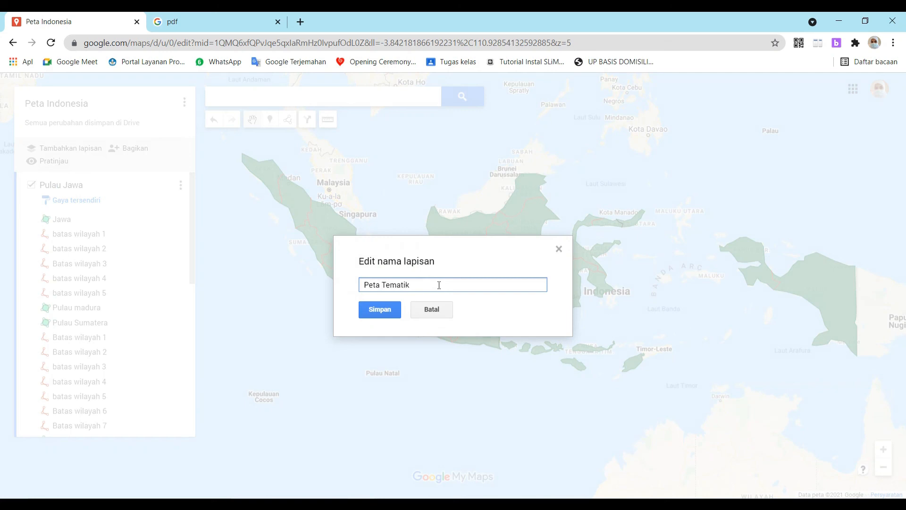
left_click(394, 312)
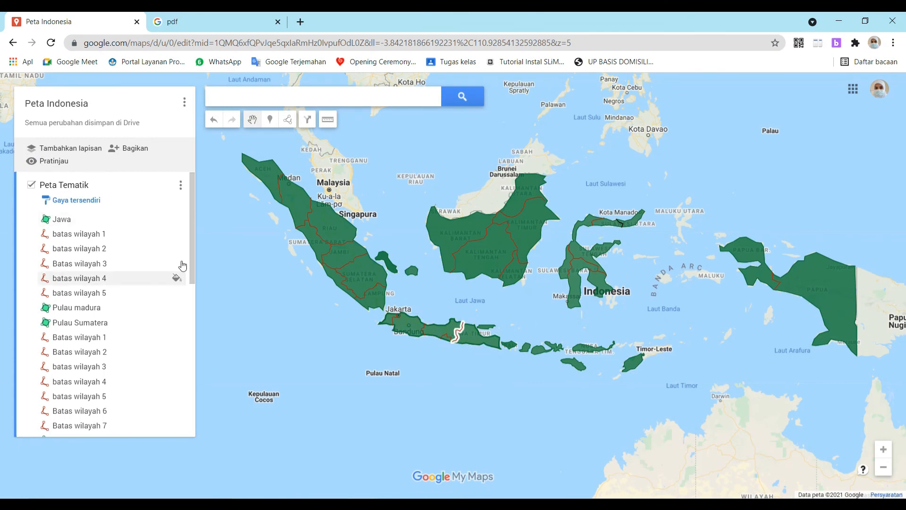
Rename the island layer to Peta administrasi Indonesia and save the name
left_click(179, 186)
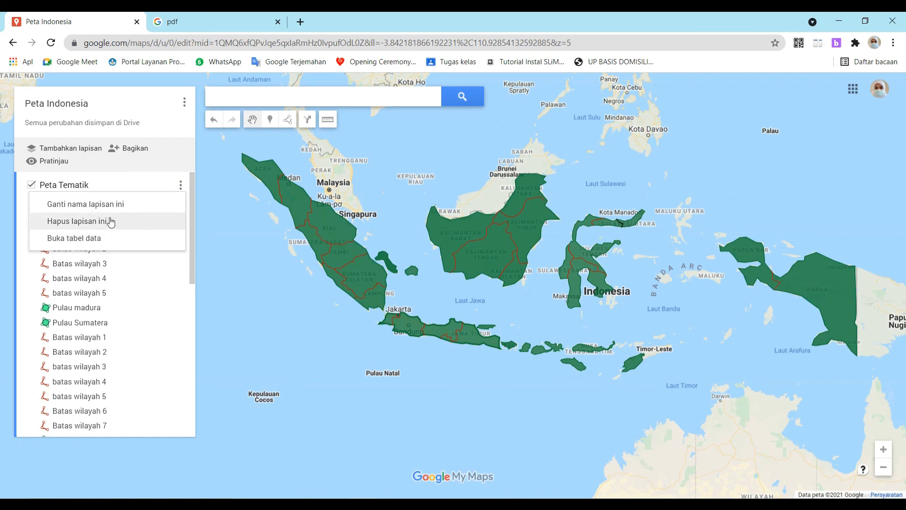
left_click(92, 187)
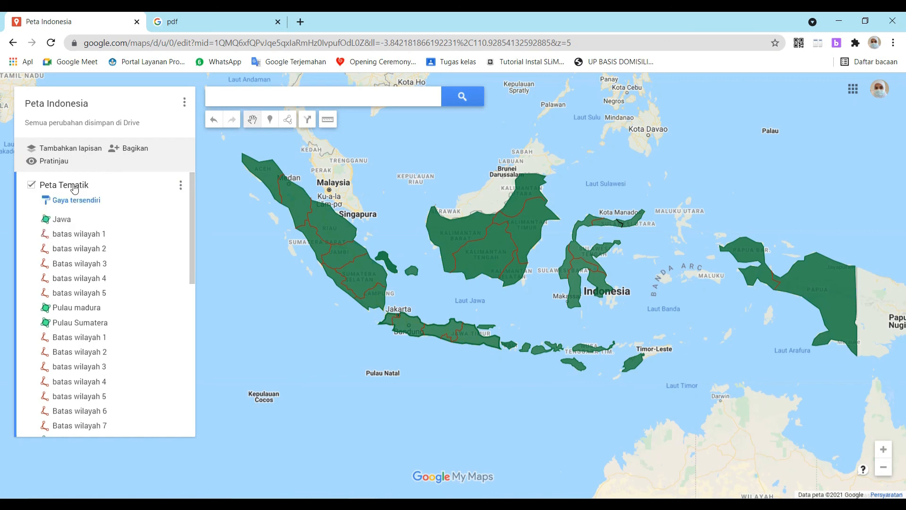
left_click(72, 187)
left_click(431, 283)
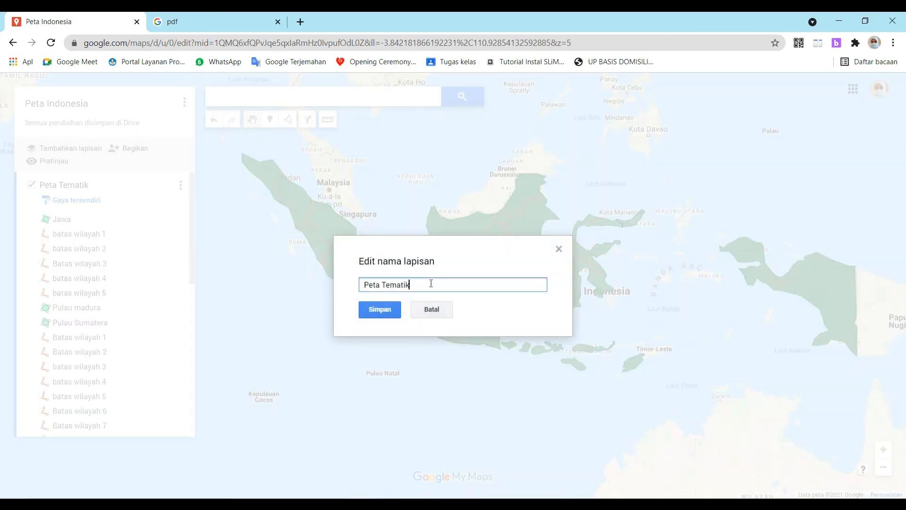
key("ctrl+a")
type("Peta administrasi Ind")
left_click(370, 309)
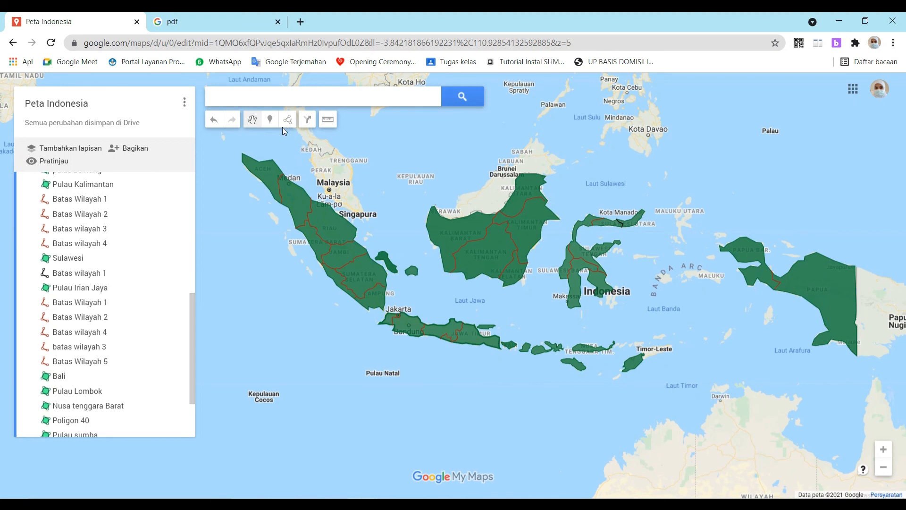
Search for jakarta, place a marker at the city, name it jakarta and save it
left_click(296, 97)
type("ja")
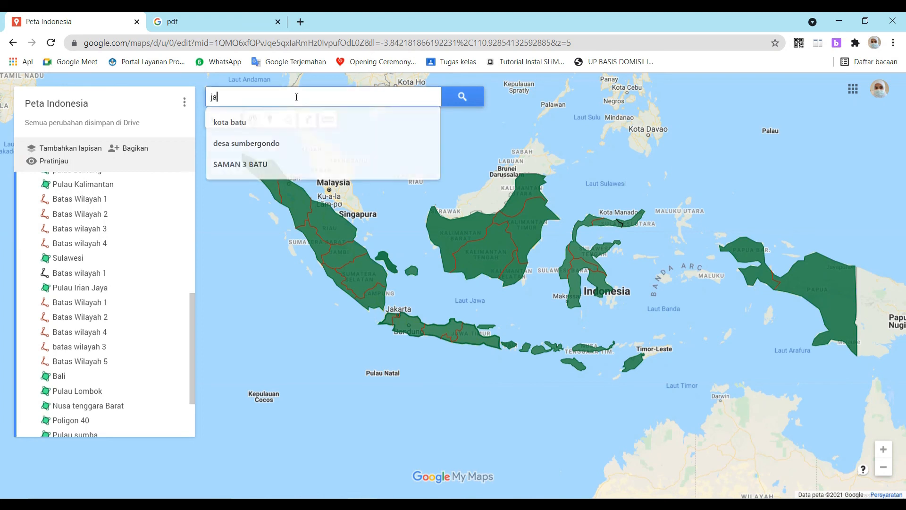
type("karta")
key("Return")
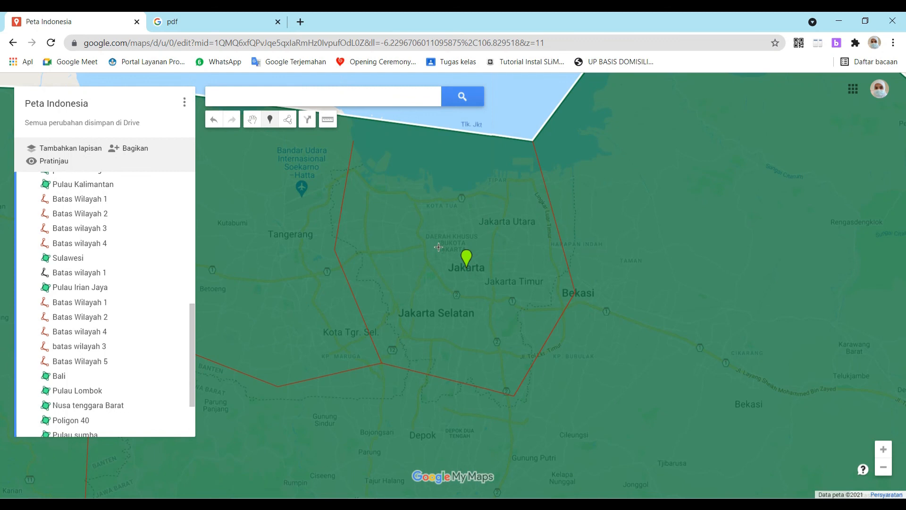
left_click(469, 266)
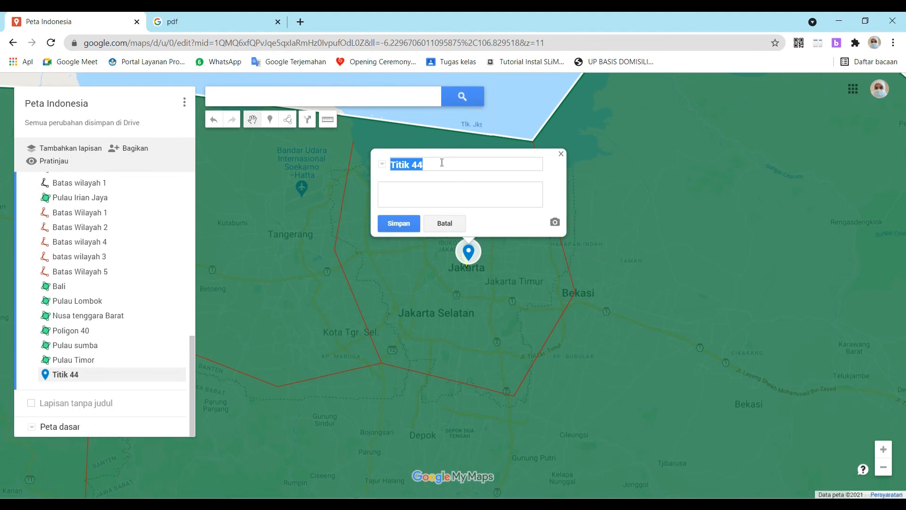
type("jakarta")
left_click(406, 221)
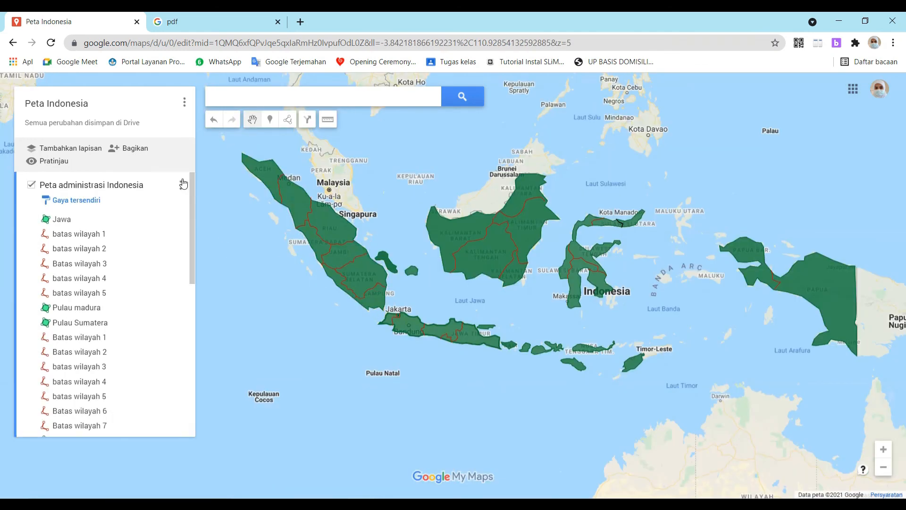
Open the map's Drive sharing settings and change link access to anyone with the link
left_click(146, 153)
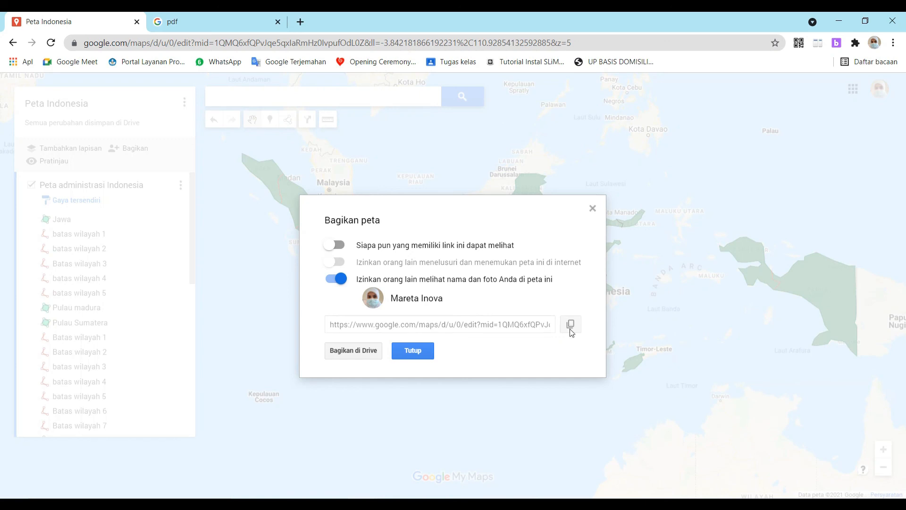
left_click(357, 354)
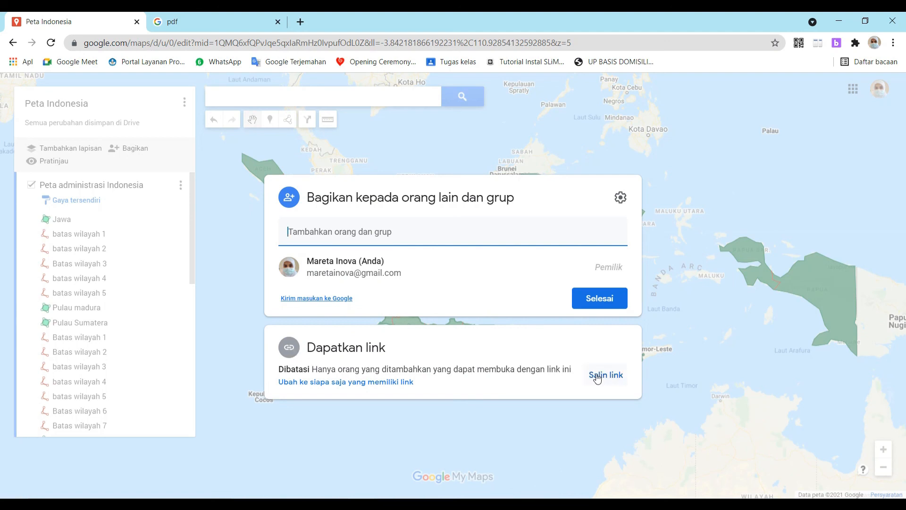
left_click(288, 350)
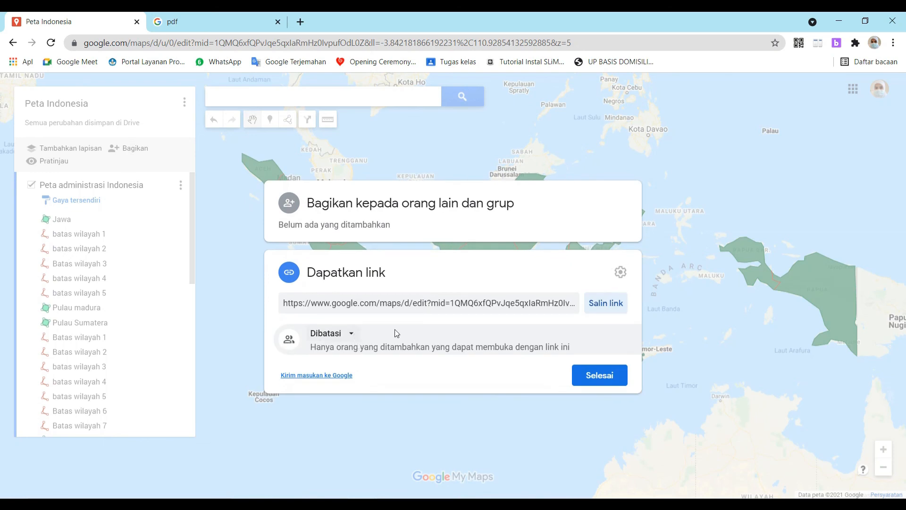
left_click(348, 334)
left_click(378, 390)
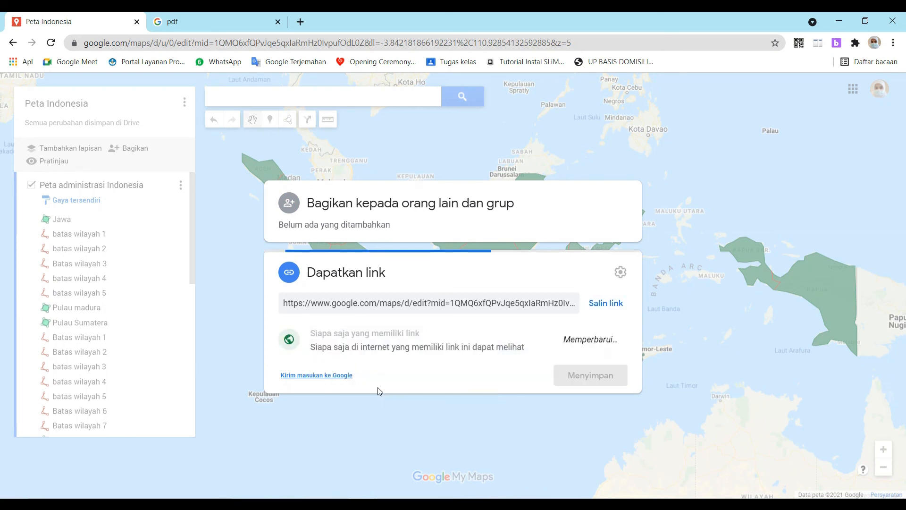
Finish the link access settings, reopen the map's Drive sharing and add the first suggested contact as a recipient
left_click(611, 383)
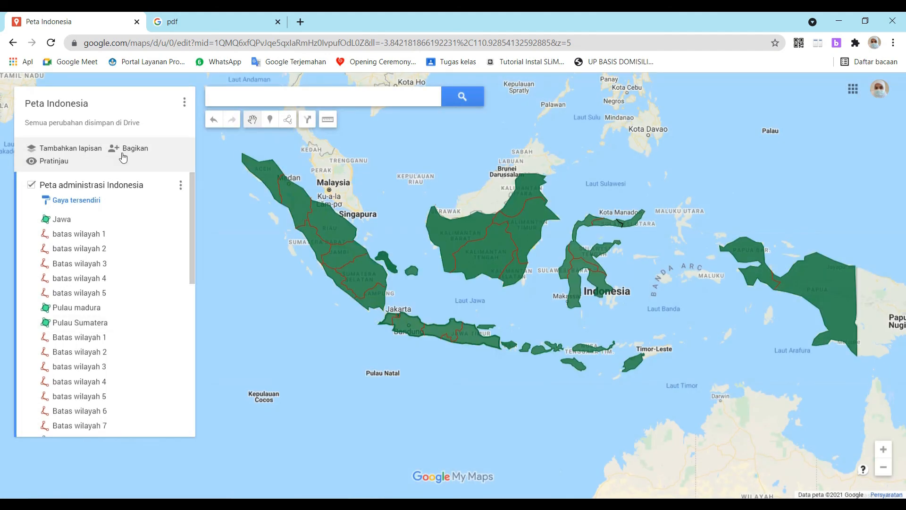
left_click(127, 148)
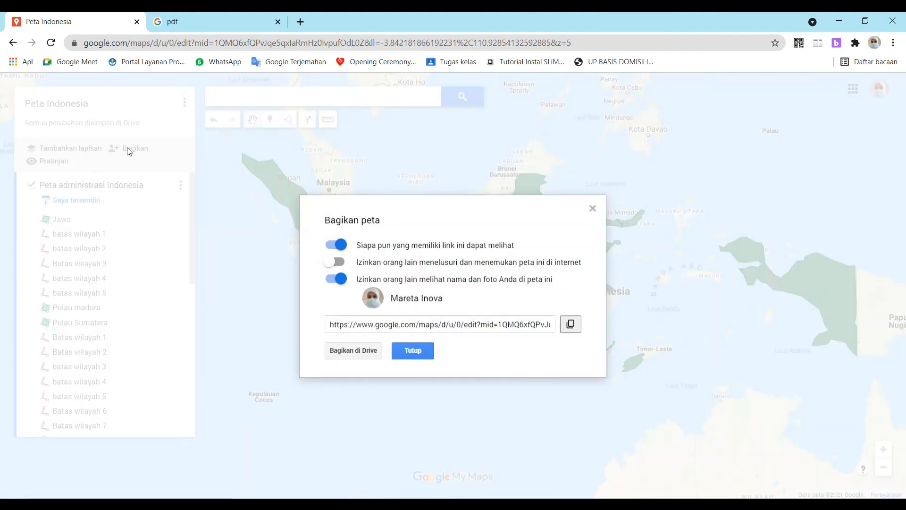
left_click(374, 351)
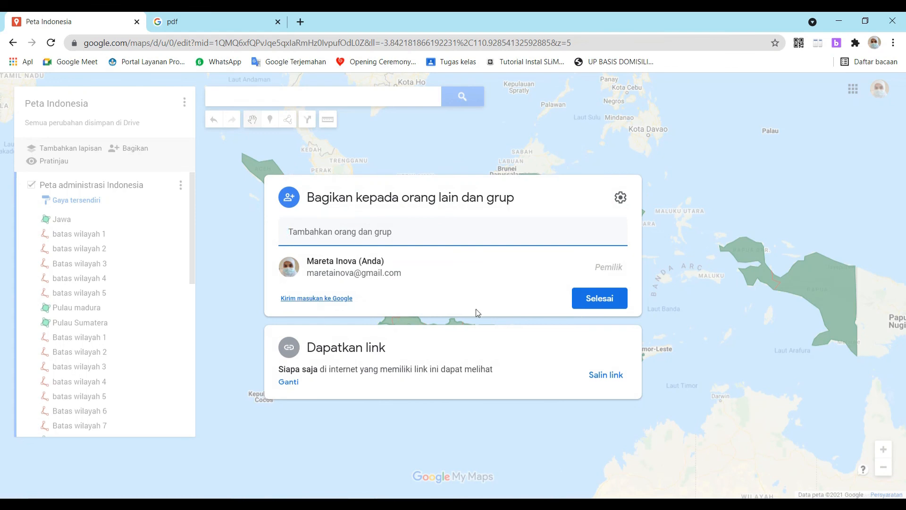
left_click(492, 235)
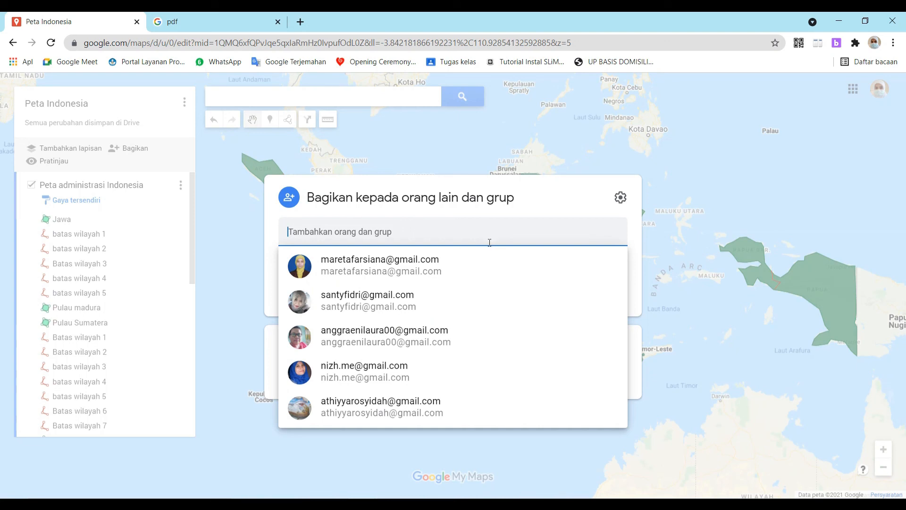
left_click(453, 265)
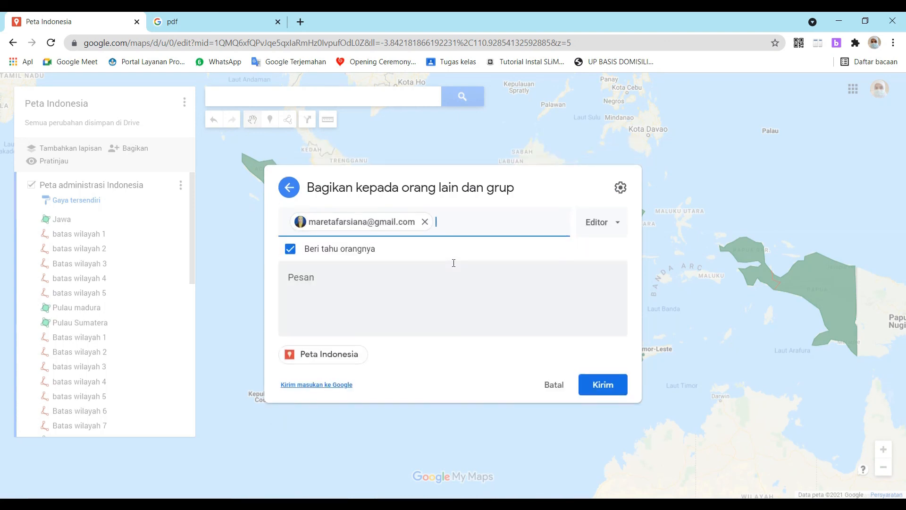
Add the message "Tugas membuat Peta Indonesia" to the sharing invitation and send it
left_click(343, 277)
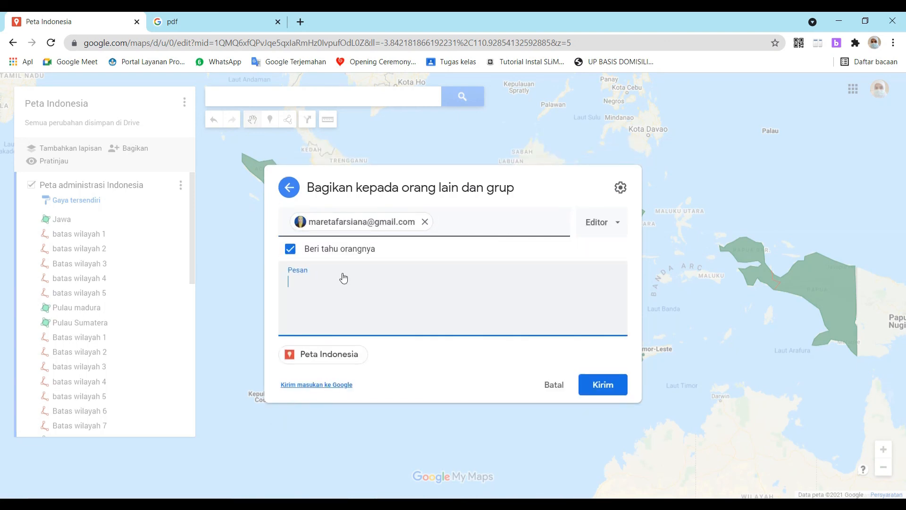
type("Tugas membuat Peta Indonesia")
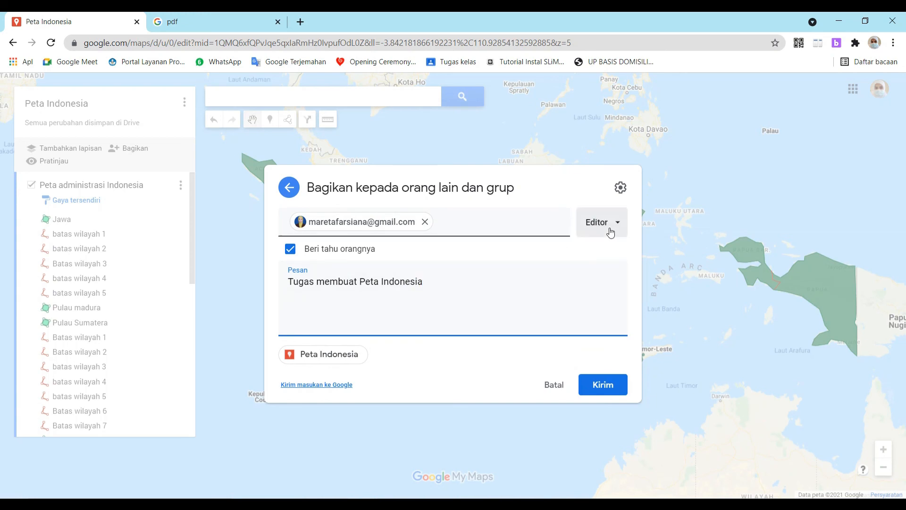
left_click(607, 384)
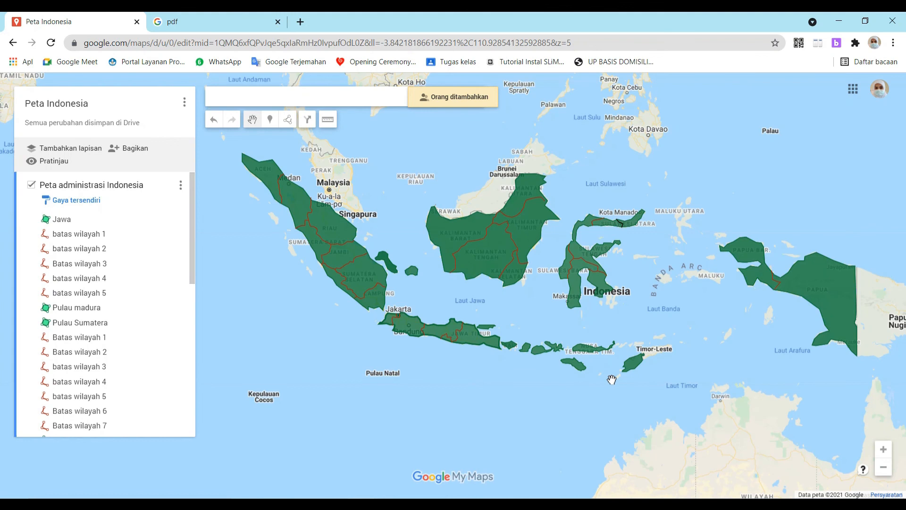
left_click_drag(191, 182, 191, 301)
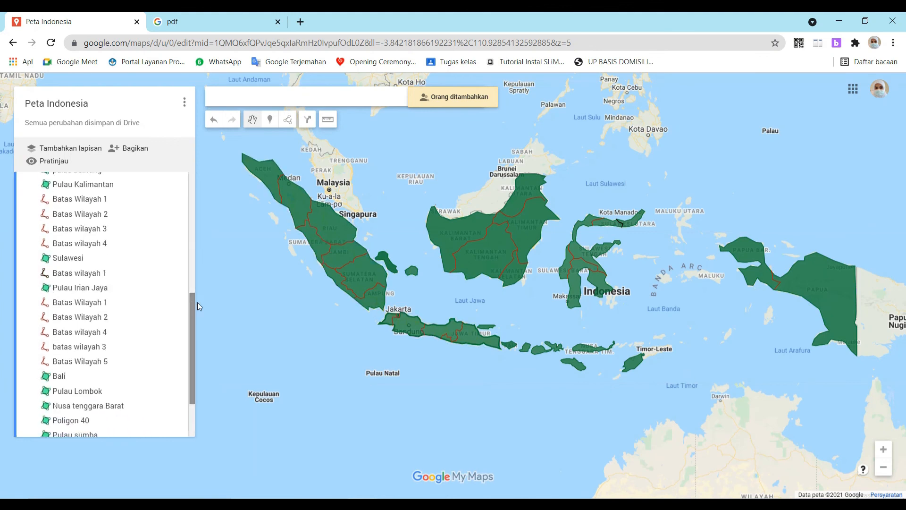